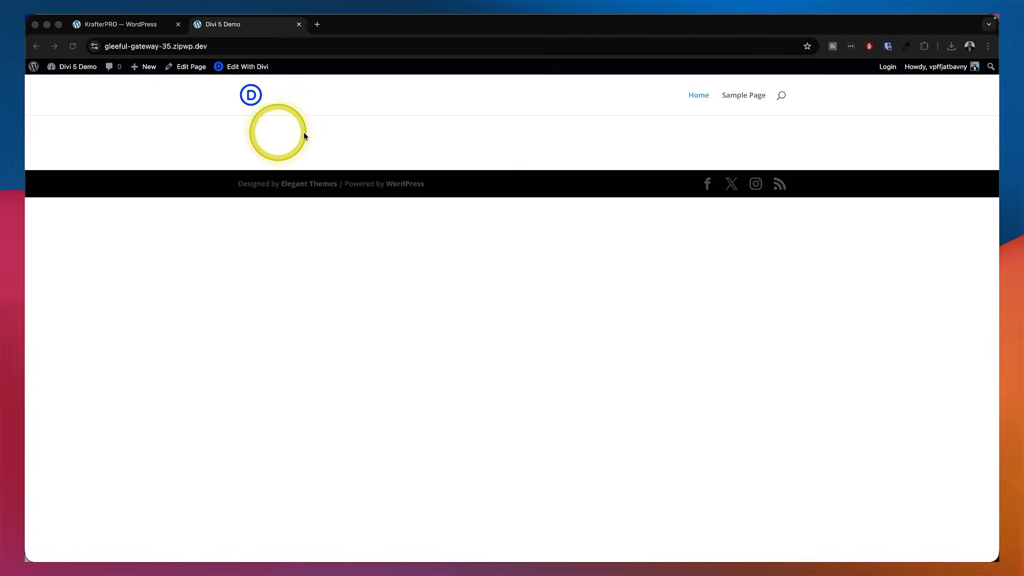
Go to the WordPress dashboard and open the Add Plugin page
{"action": "left_click", "coordinate": [82, 71]}
{"action": "mouse_move", "coordinate": [94, 71]}
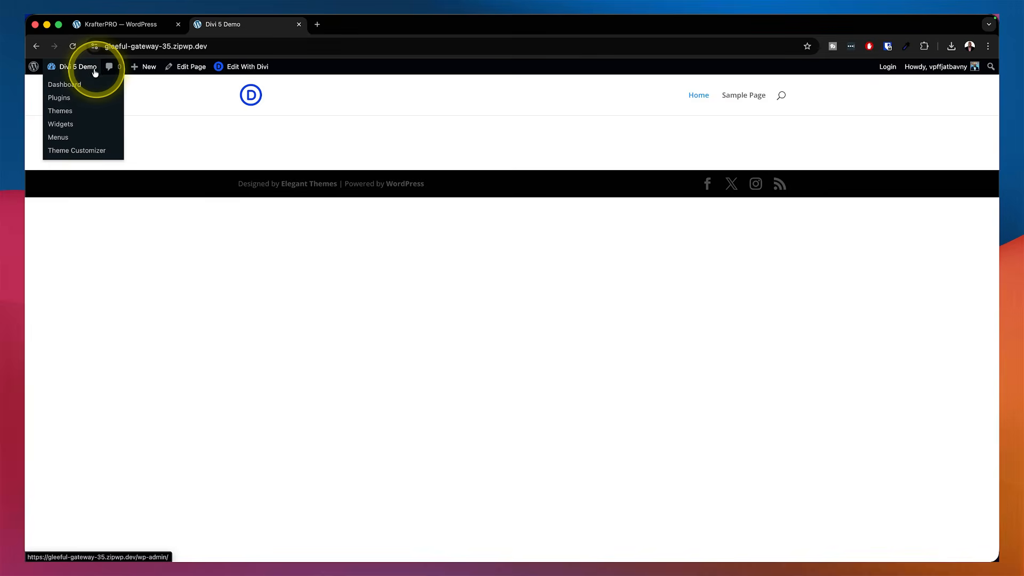
{"action": "left_click", "coordinate": [76, 90]}
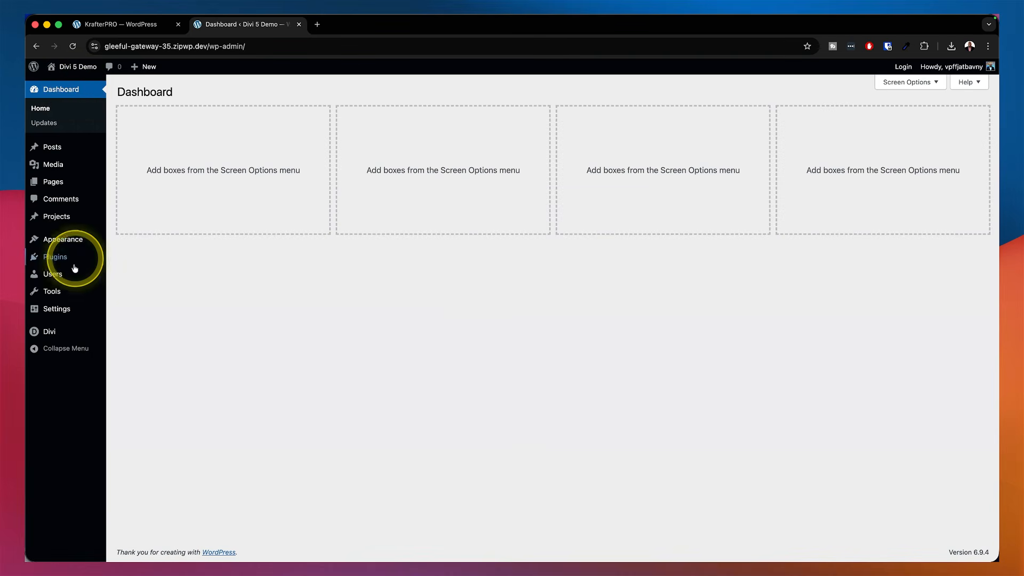
{"action": "mouse_move", "coordinate": [62, 261]}
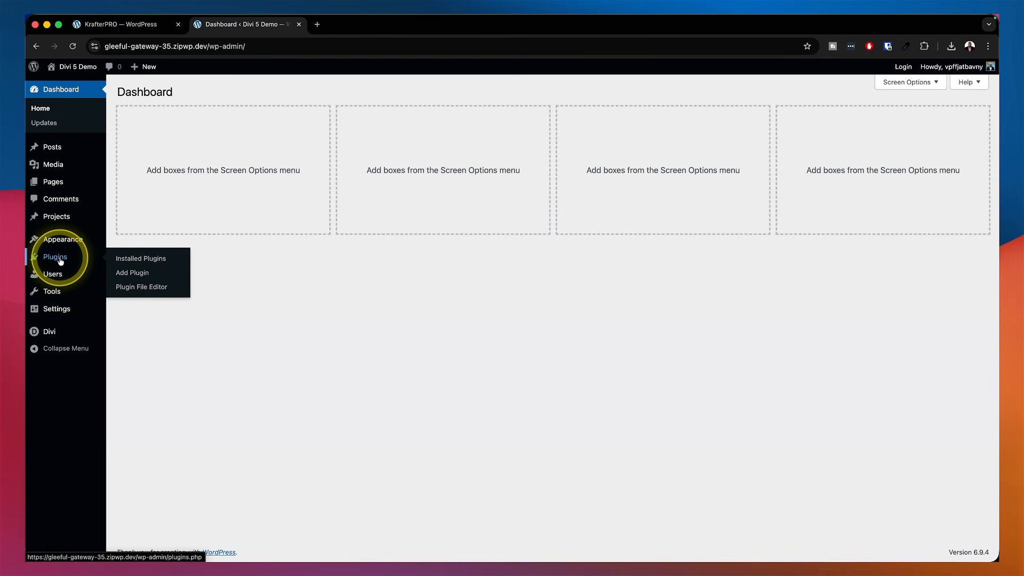
{"action": "left_click", "coordinate": [133, 274]}
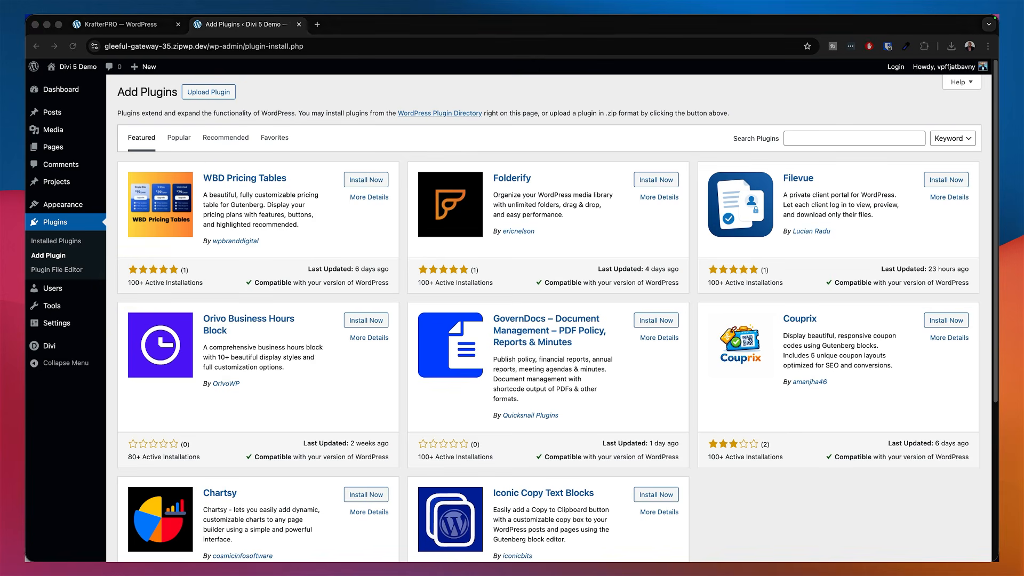
In Finder, unzip KrafterPRO-v2.0.19.zip, open the extracted folder and select KrafterPRO-Plugin-v2.0.19.zip
{"action": "left_click_drag", "start_coordinate": [26, 205], "coordinate": [564, 93]}
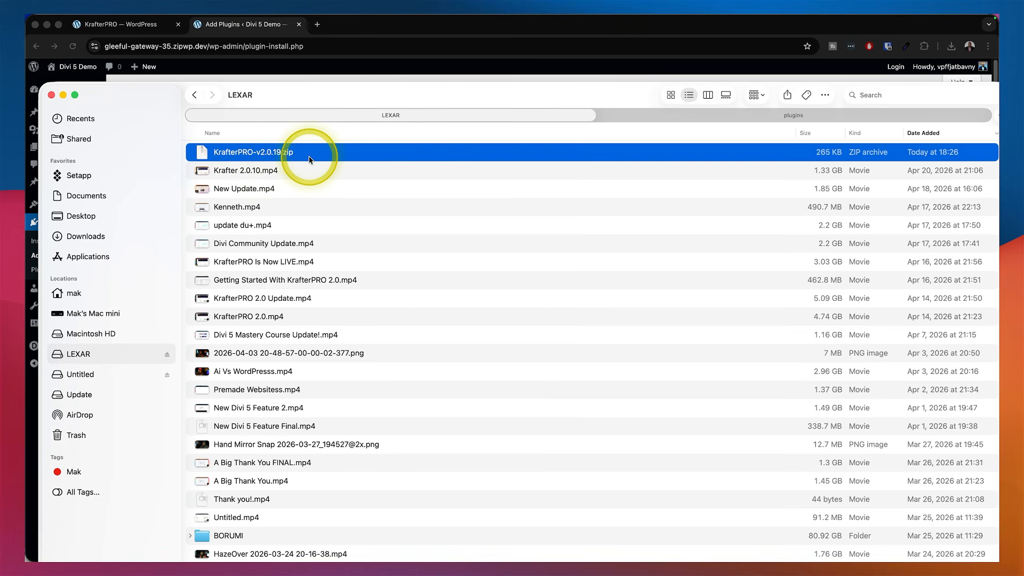
{"action": "left_click_drag", "start_coordinate": [336, 95], "coordinate": [352, 194]}
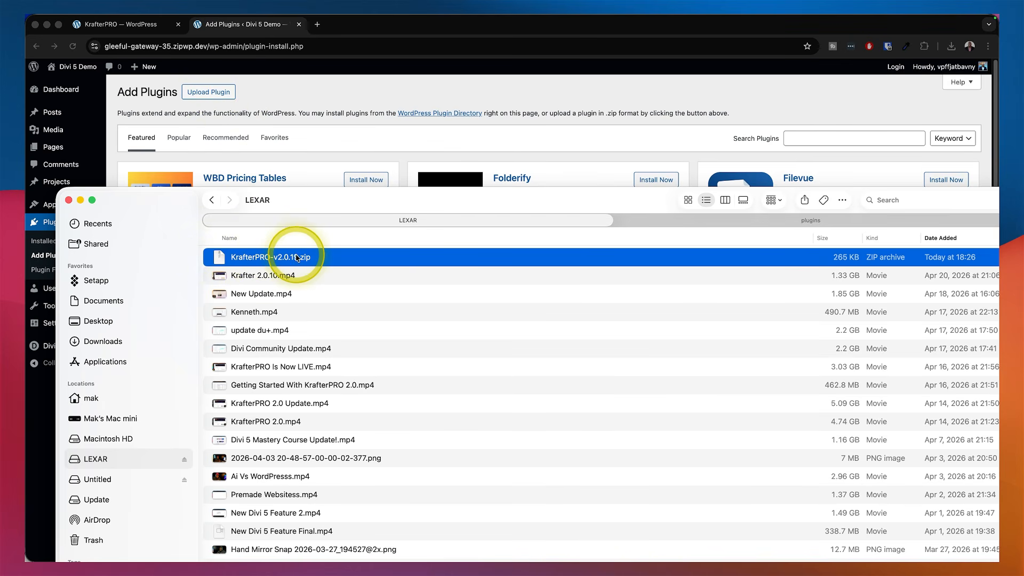
{"action": "double_click", "coordinate": [329, 262]}
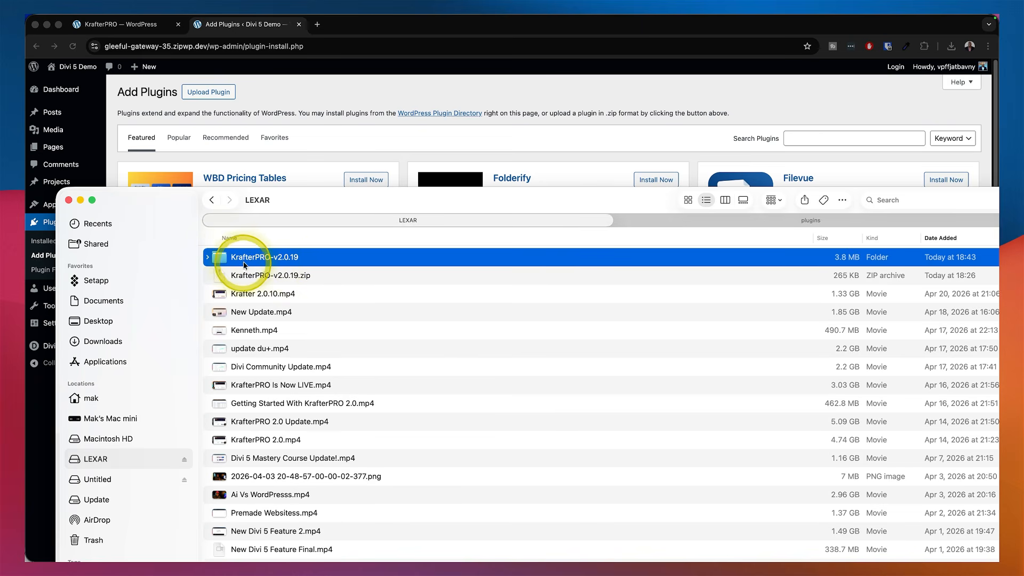
{"action": "double_click", "coordinate": [336, 261]}
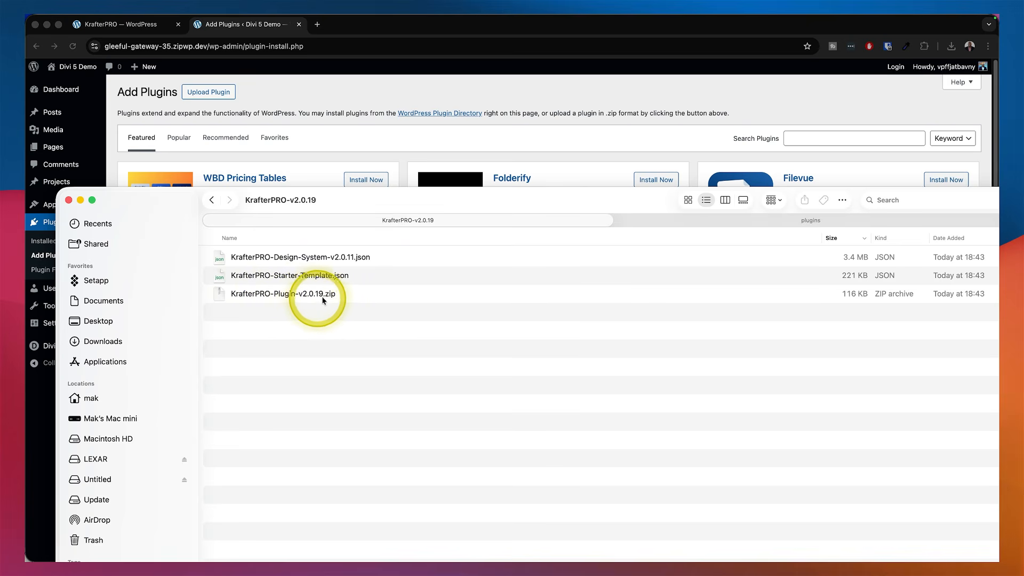
{"action": "left_click", "coordinate": [359, 297]}
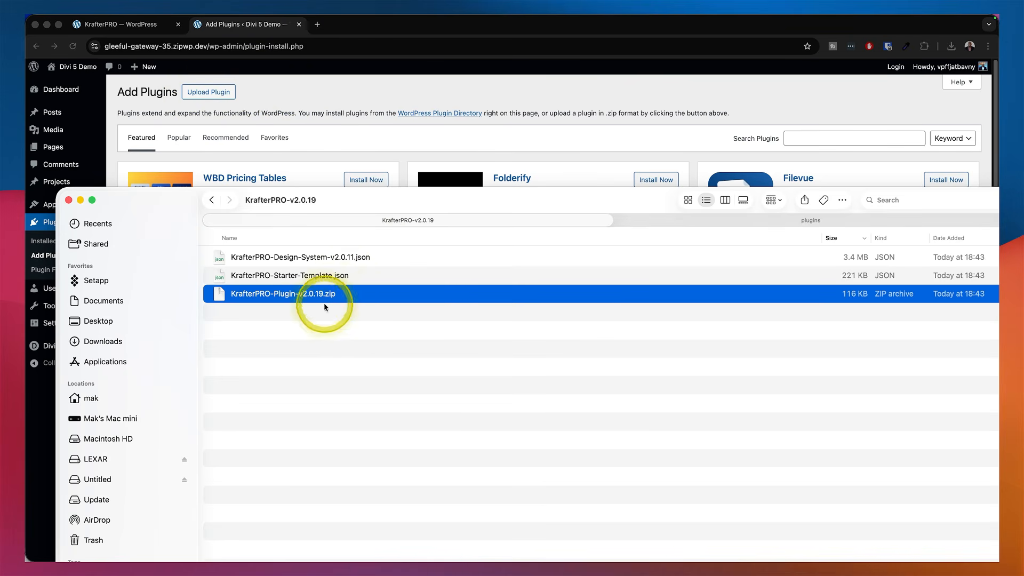
Upload KrafterPRO-Plugin-v2.0.19.zip as a new plugin, install it and activate it
{"action": "left_click_drag", "start_coordinate": [543, 202], "coordinate": [0, 255]}
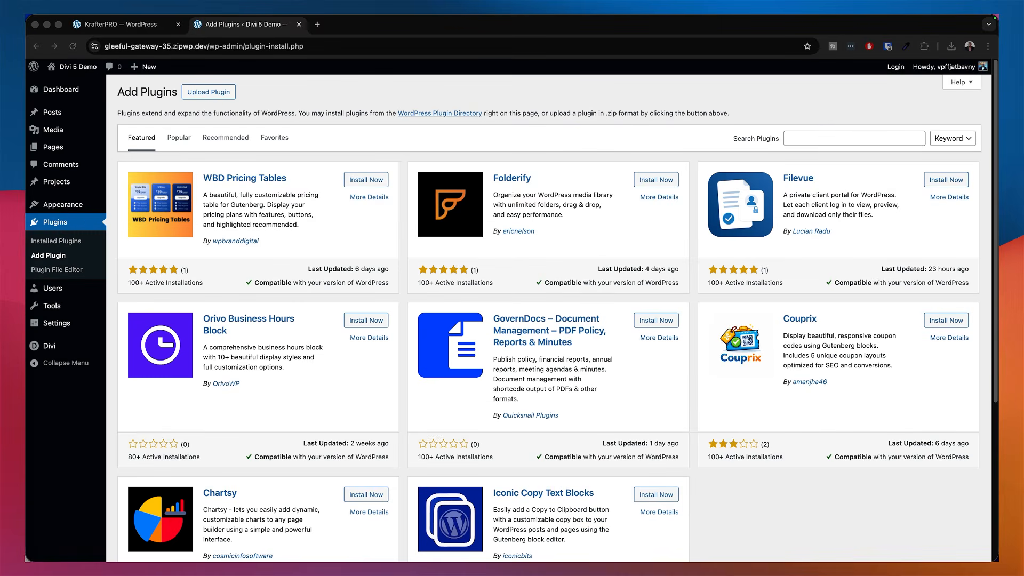
{"action": "left_click", "coordinate": [224, 94]}
{"action": "left_click", "coordinate": [223, 94]}
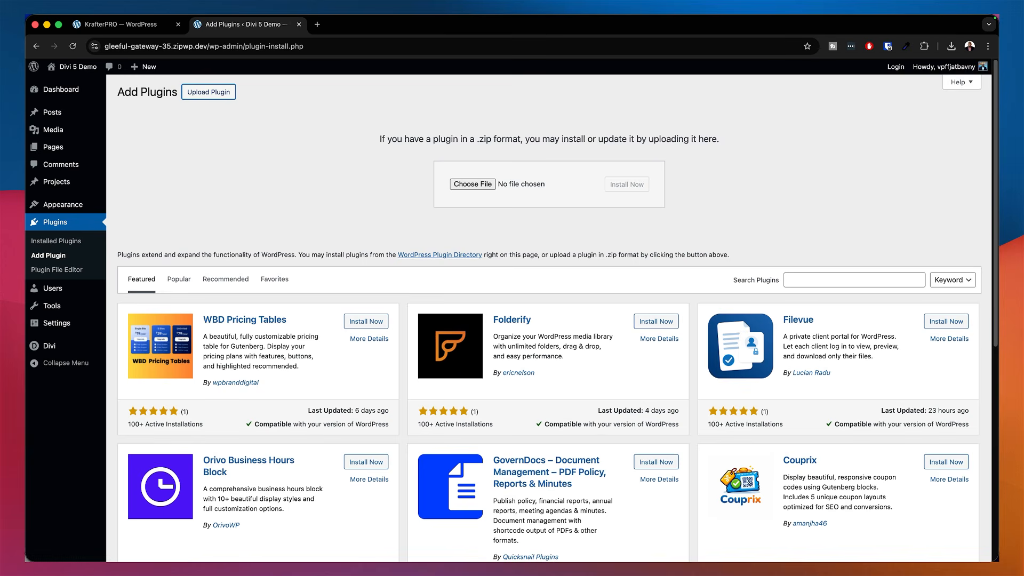
{"action": "left_click_drag", "start_coordinate": [25, 251], "coordinate": [510, 256]}
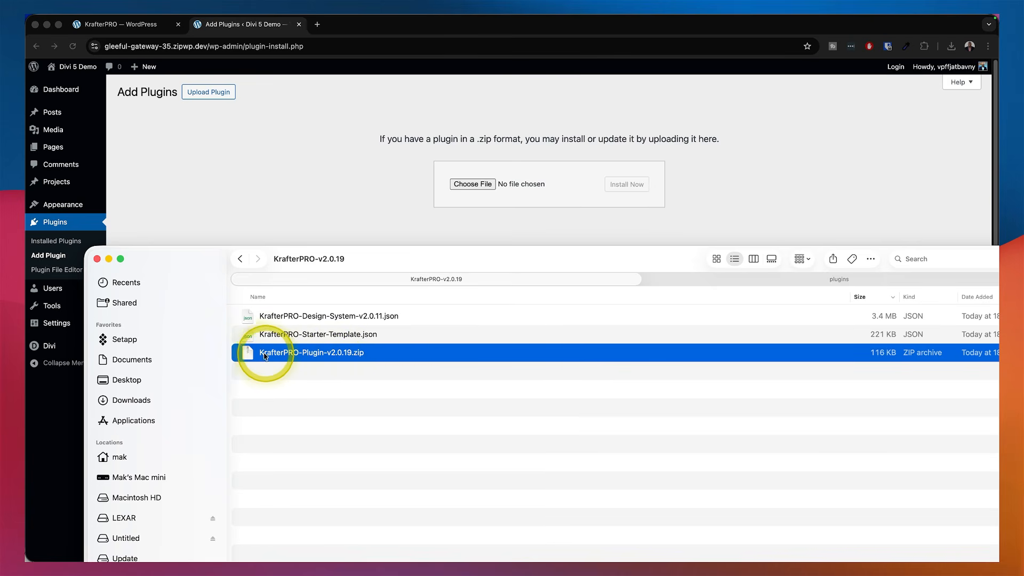
{"action": "left_click_drag", "start_coordinate": [245, 354], "coordinate": [535, 187]}
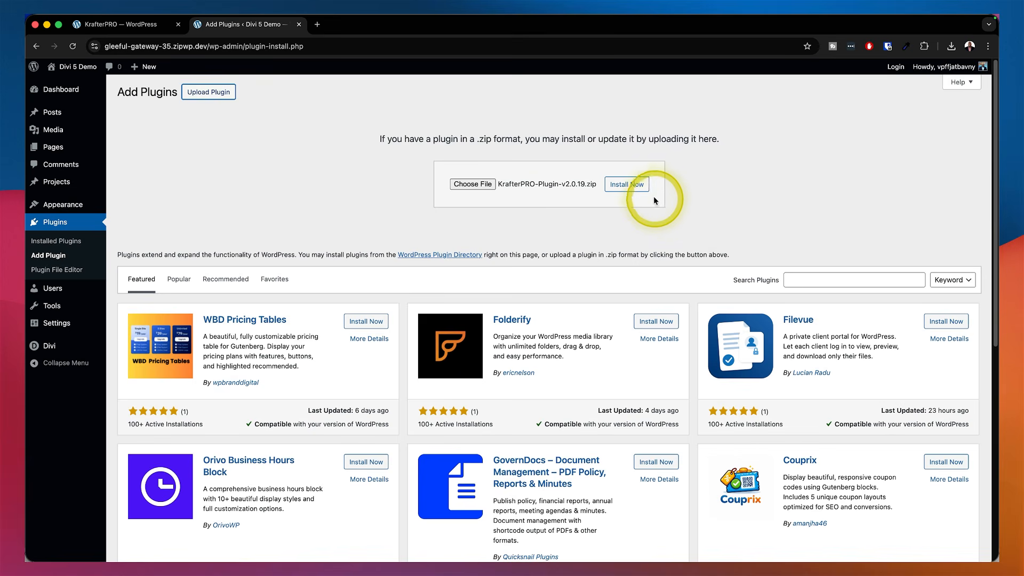
{"action": "left_click", "coordinate": [638, 186]}
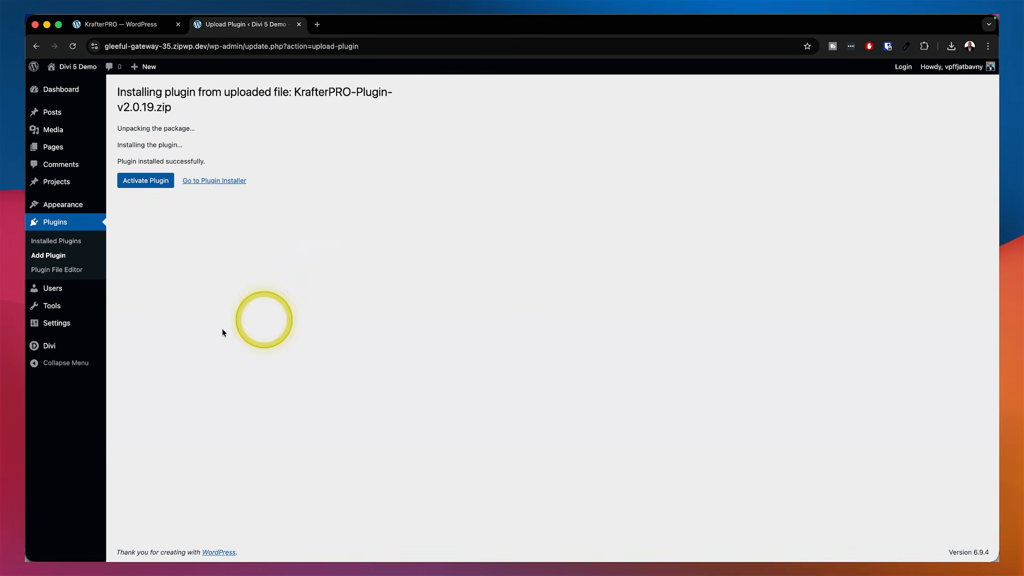
{"action": "left_click", "coordinate": [149, 182]}
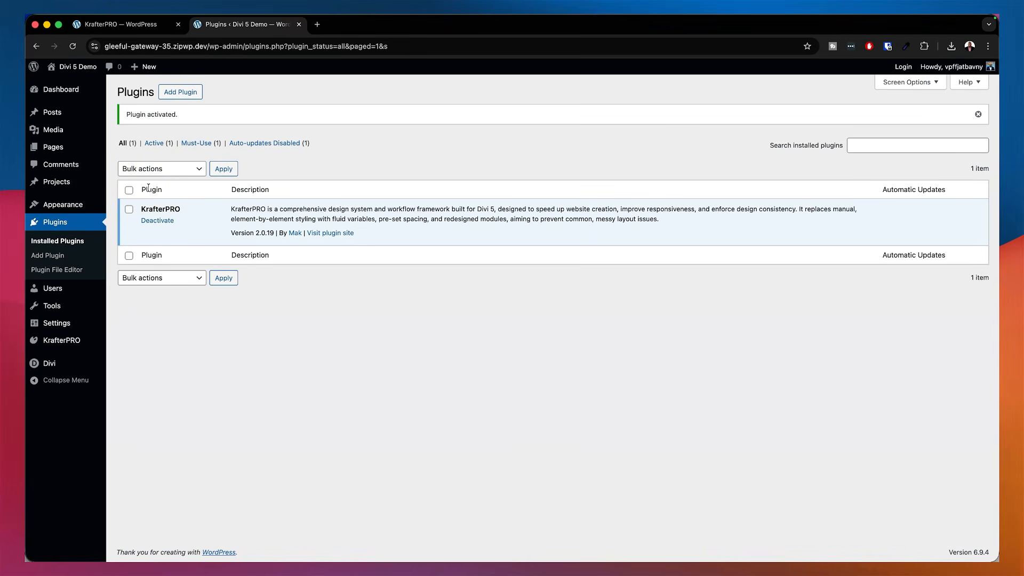
Open the KrafterPRO admin page and look over its import screen
{"action": "left_click", "coordinate": [329, 147]}
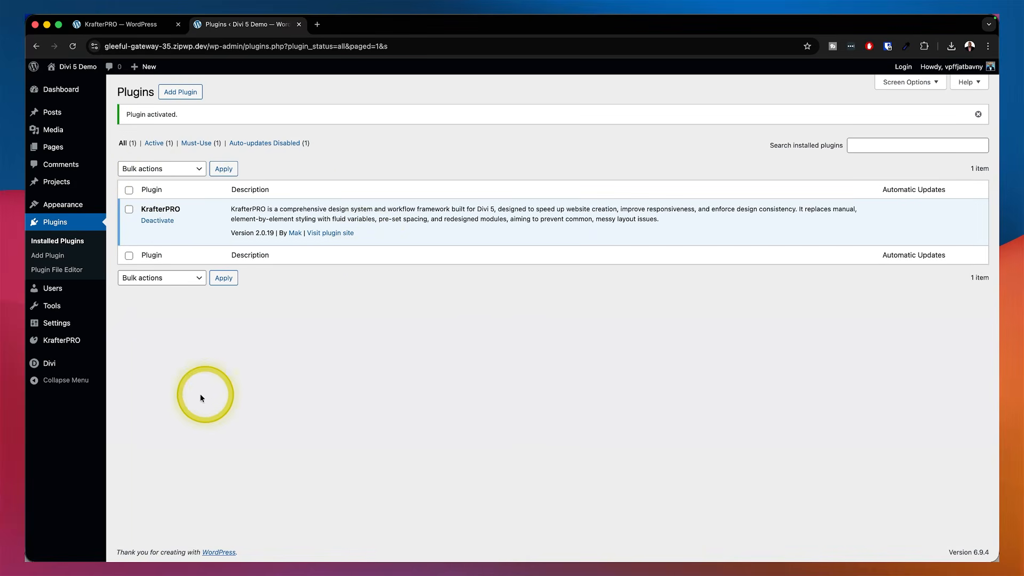
{"action": "left_click", "coordinate": [63, 344]}
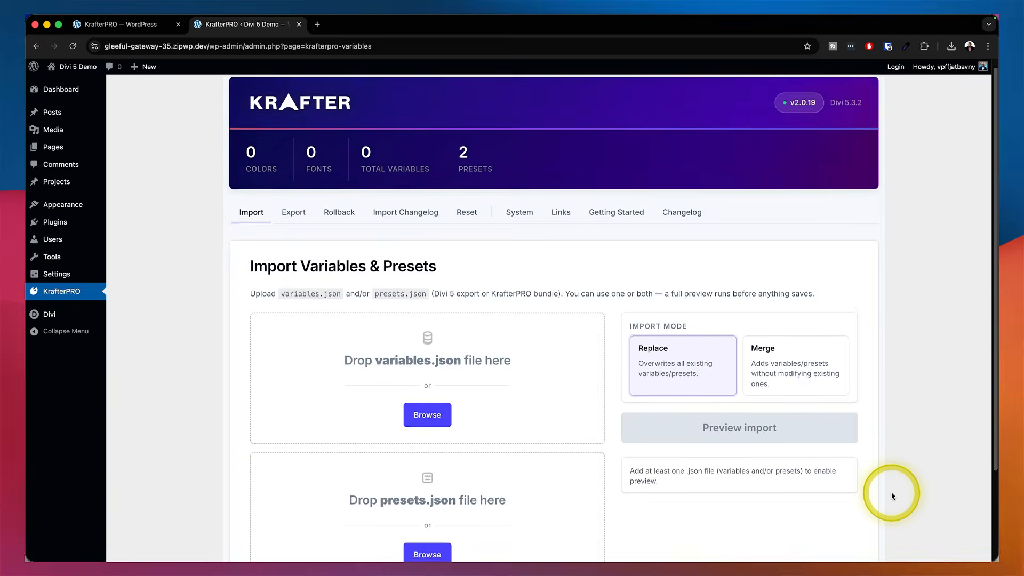
{"action": "scroll", "coordinate": [891, 492], "scroll_direction": "down", "scroll_amount": 2}
{"action": "scroll", "coordinate": [892, 496], "scroll_direction": "up", "scroll_amount": 2}
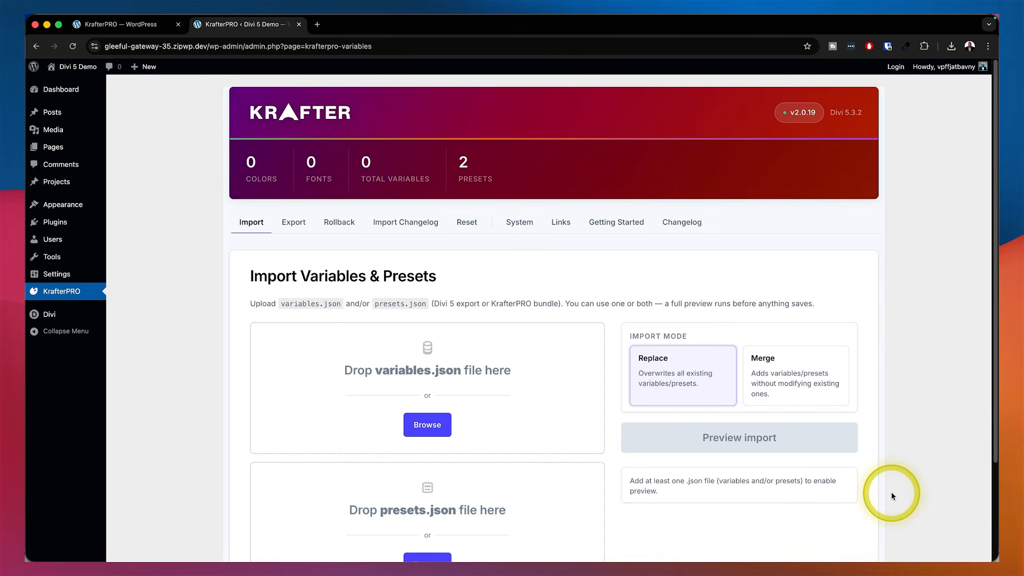
{"action": "mouse_move", "coordinate": [251, 554]}
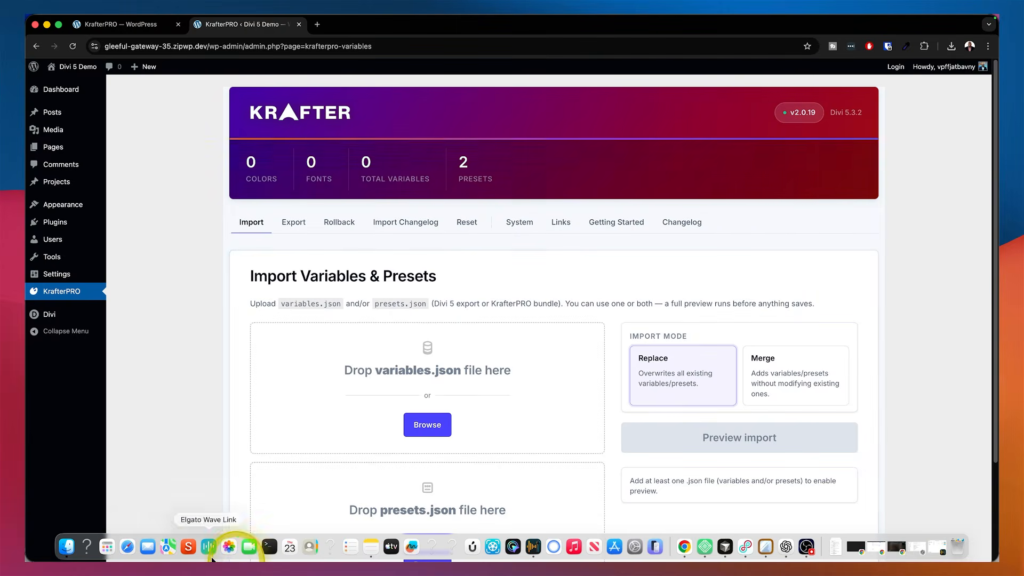
{"action": "left_click", "coordinate": [65, 548]}
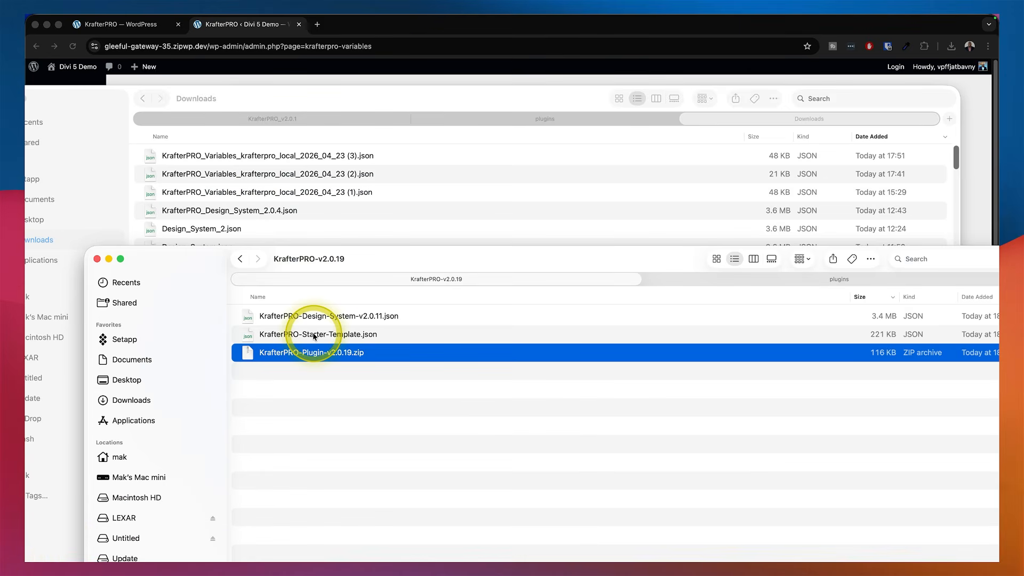
{"action": "left_click", "coordinate": [424, 316]}
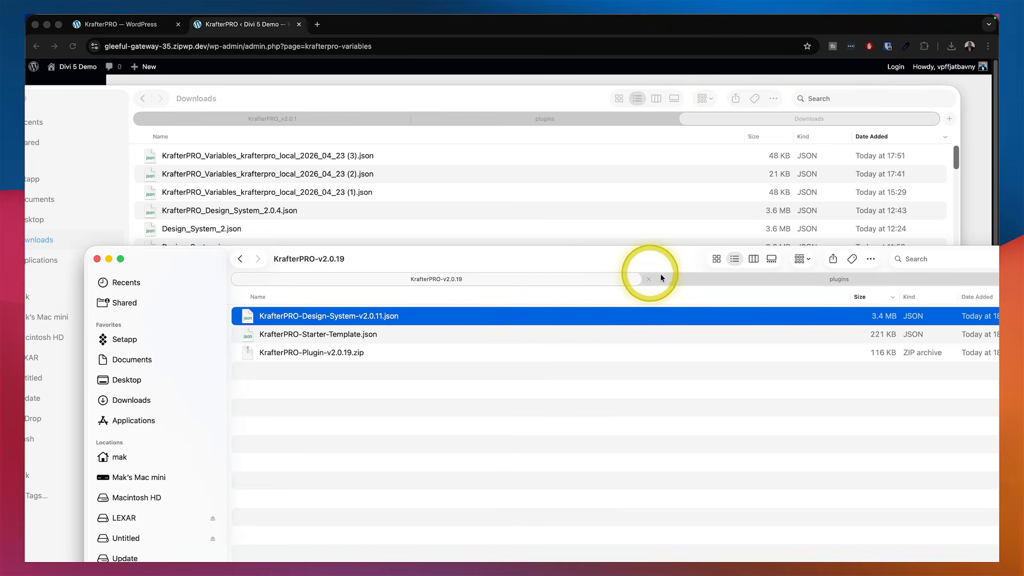
{"action": "left_click_drag", "start_coordinate": [667, 261], "coordinate": [3, 256]}
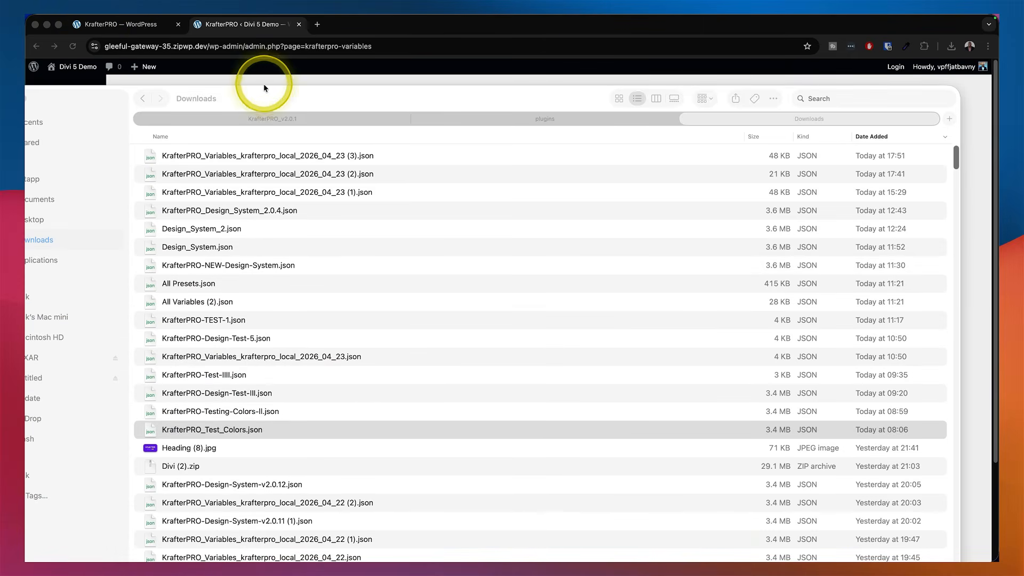
{"action": "left_click_drag", "start_coordinate": [262, 97], "coordinate": [439, 149]}
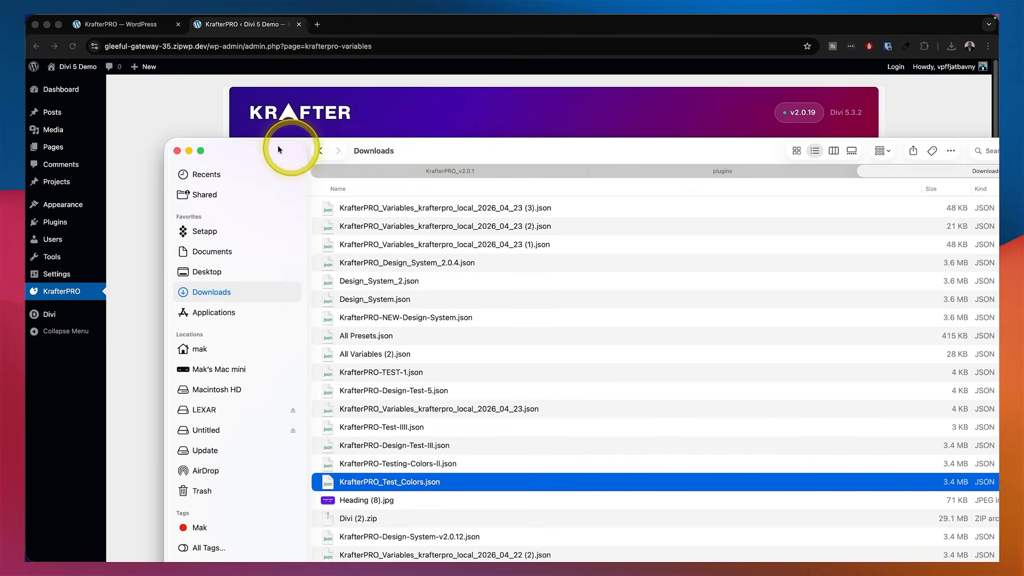
{"action": "left_click", "coordinate": [177, 151]}
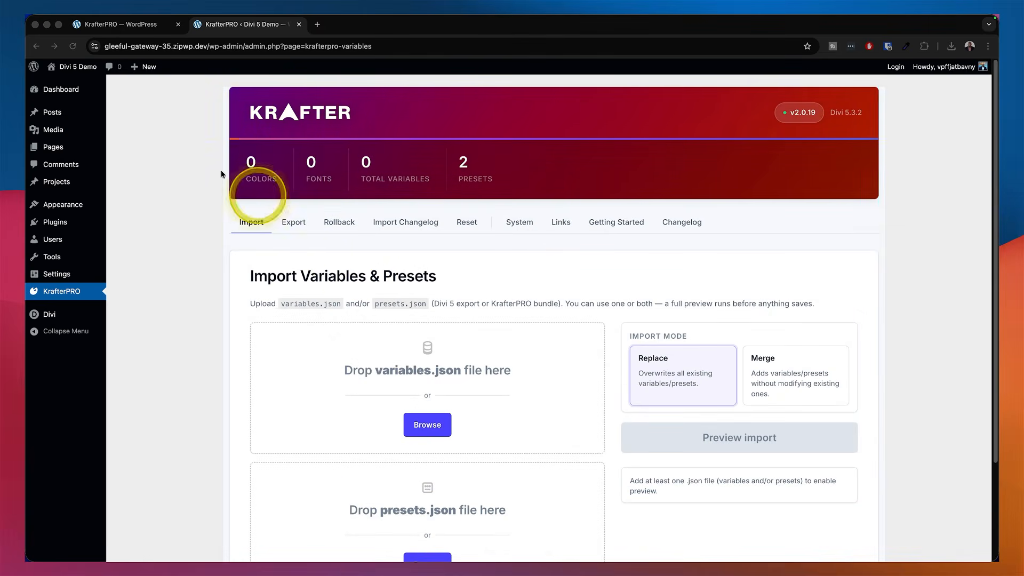
Open the Home page from the pages list in the Divi builder
{"action": "left_click", "coordinate": [59, 152]}
{"action": "mouse_move", "coordinate": [61, 151]}
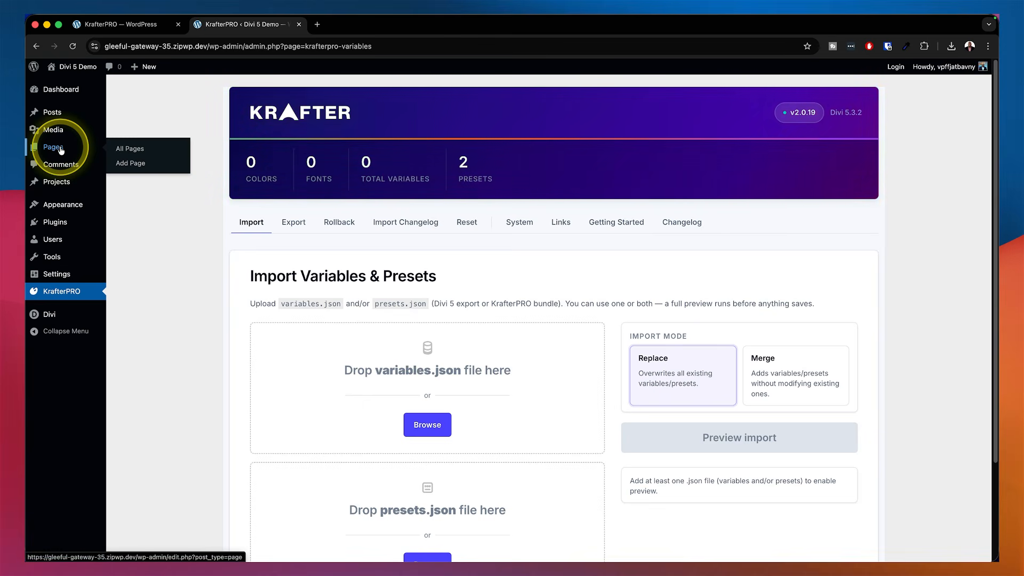
{"action": "left_click", "coordinate": [135, 151]}
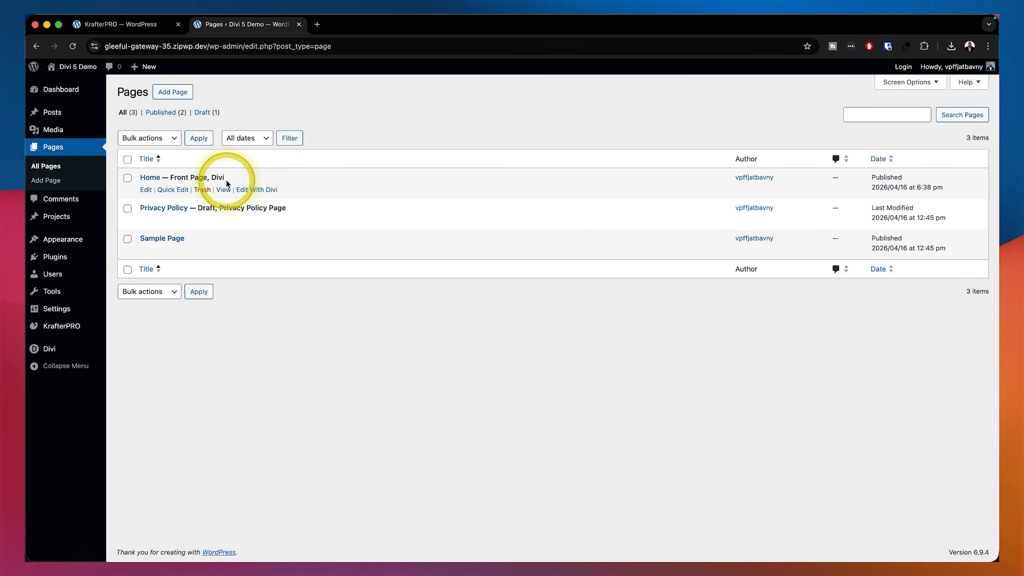
{"action": "left_click", "coordinate": [256, 190]}
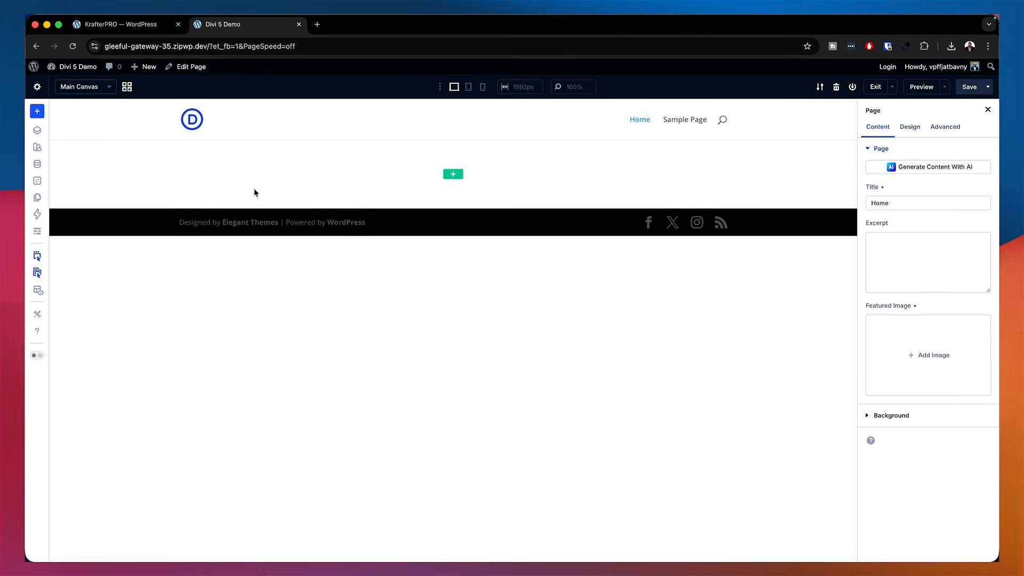
Add a one-column row to the empty section and insert a Text module into it
{"action": "left_click", "coordinate": [453, 176]}
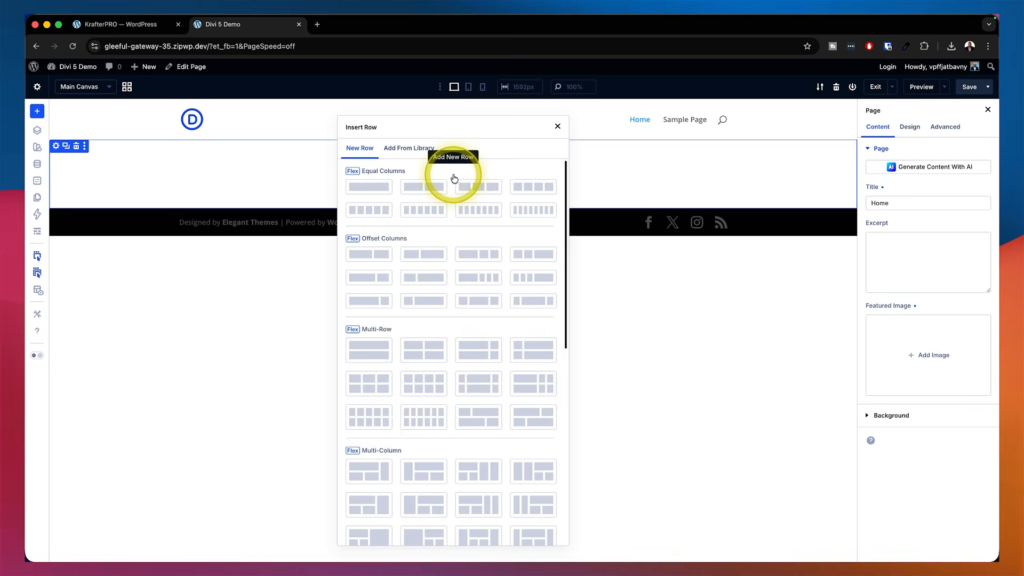
{"action": "left_click", "coordinate": [384, 184]}
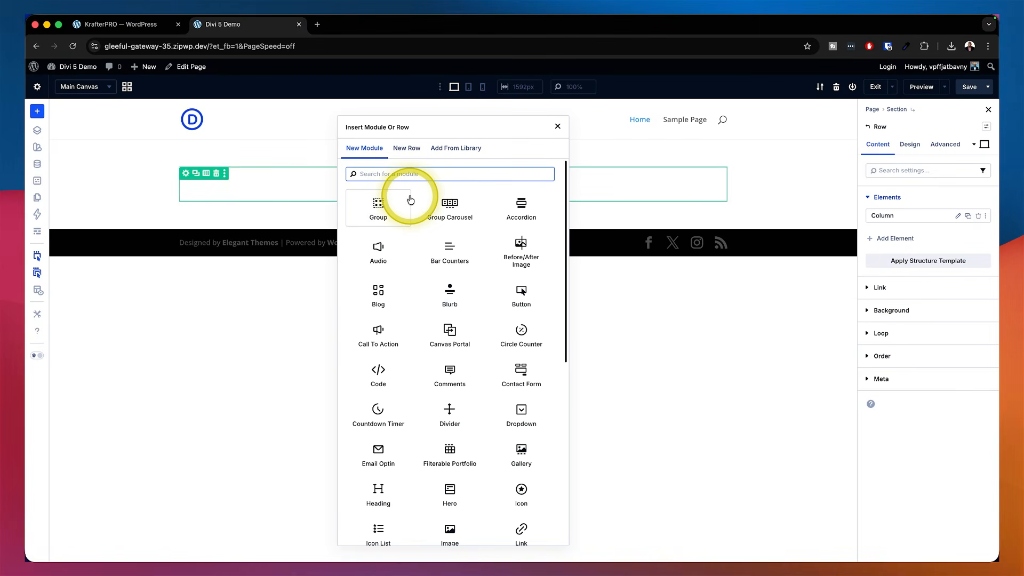
{"action": "type", "text": "text"}
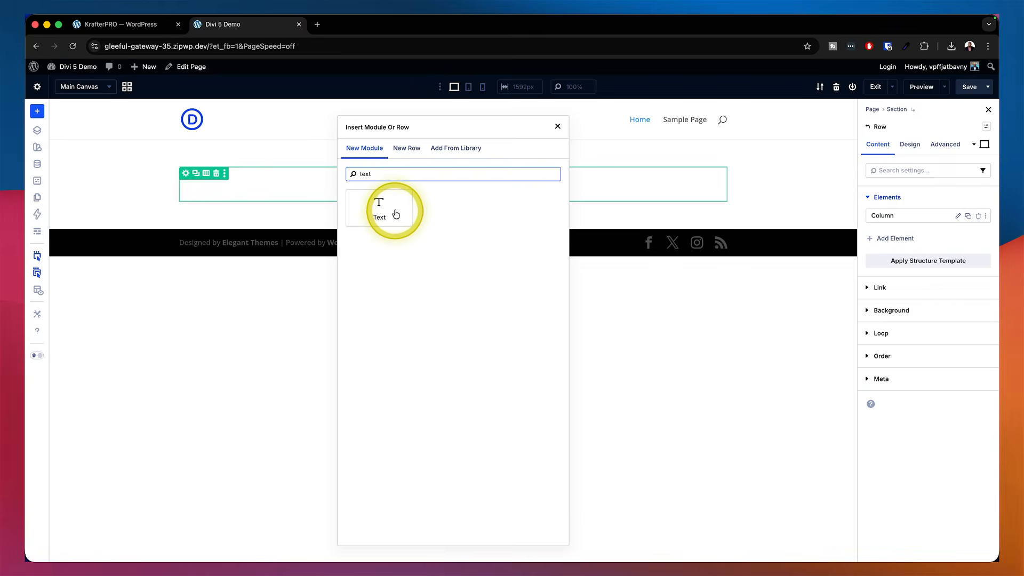
{"action": "left_click", "coordinate": [393, 216]}
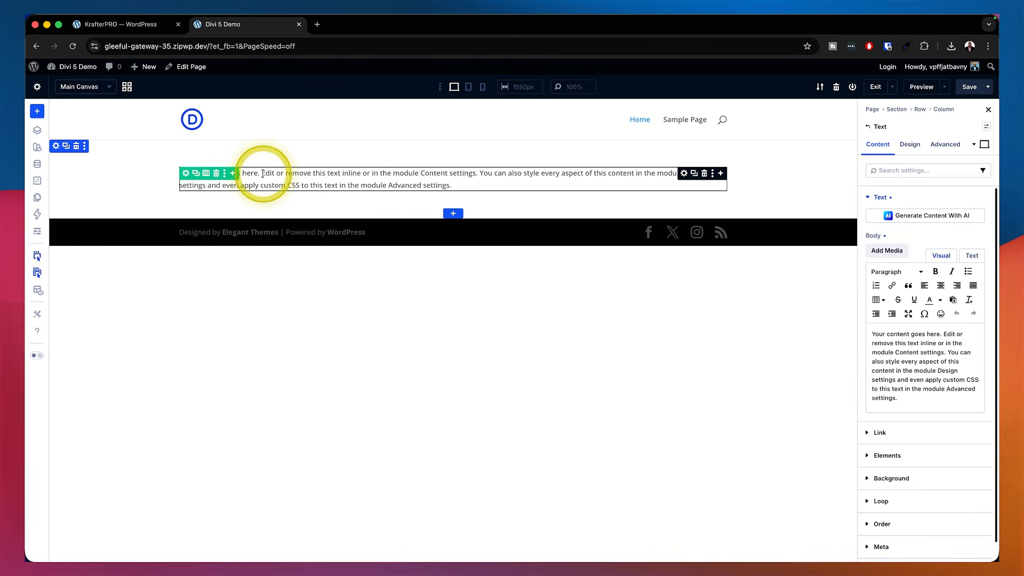
Delete the Text module's placeholder copy after the first sentence, leaving only "Your content goes here."
{"action": "left_click_drag", "start_coordinate": [260, 174], "coordinate": [478, 187]}
{"action": "key", "text": "BackSpace"}
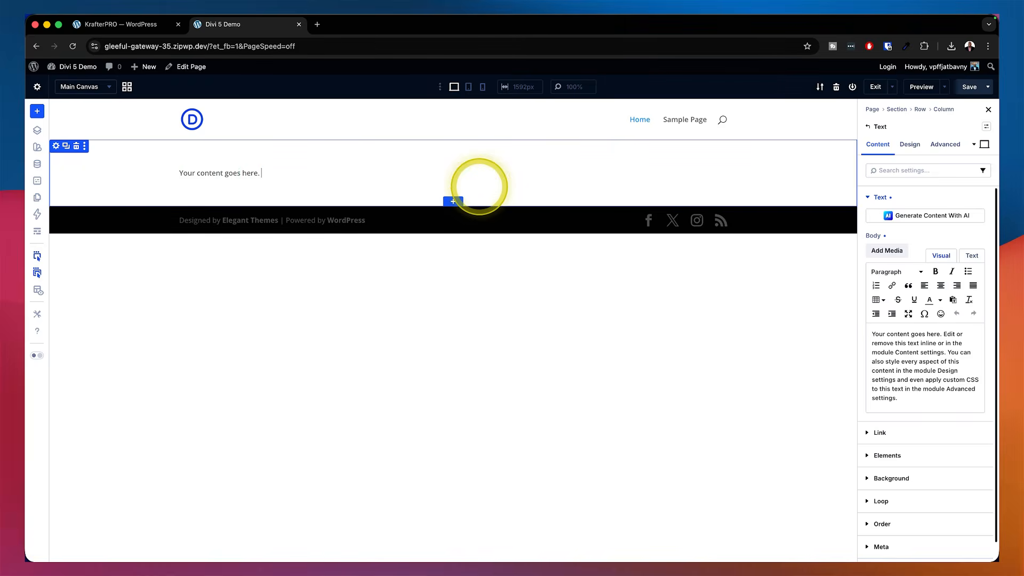
{"action": "left_click", "coordinate": [308, 191]}
Add a Heading module below the Text module
{"action": "mouse_move", "coordinate": [256, 172]}
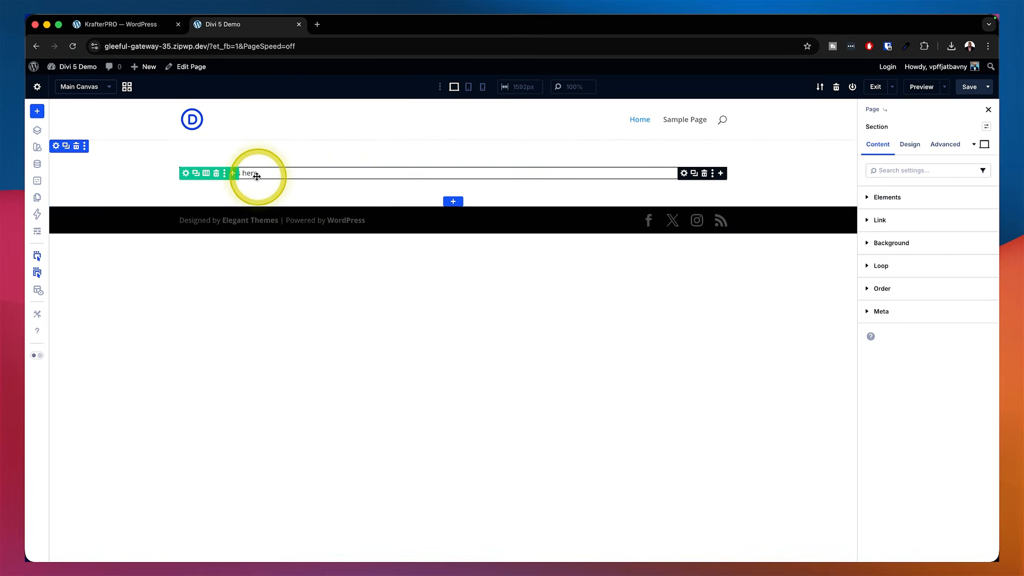
{"action": "left_click", "coordinate": [719, 174]}
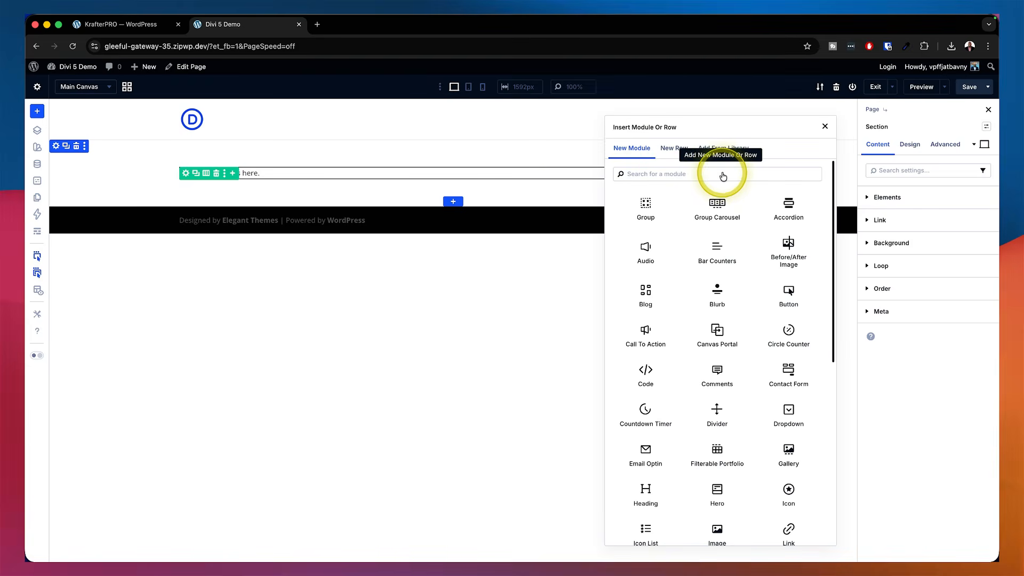
{"action": "left_click", "coordinate": [650, 491]}
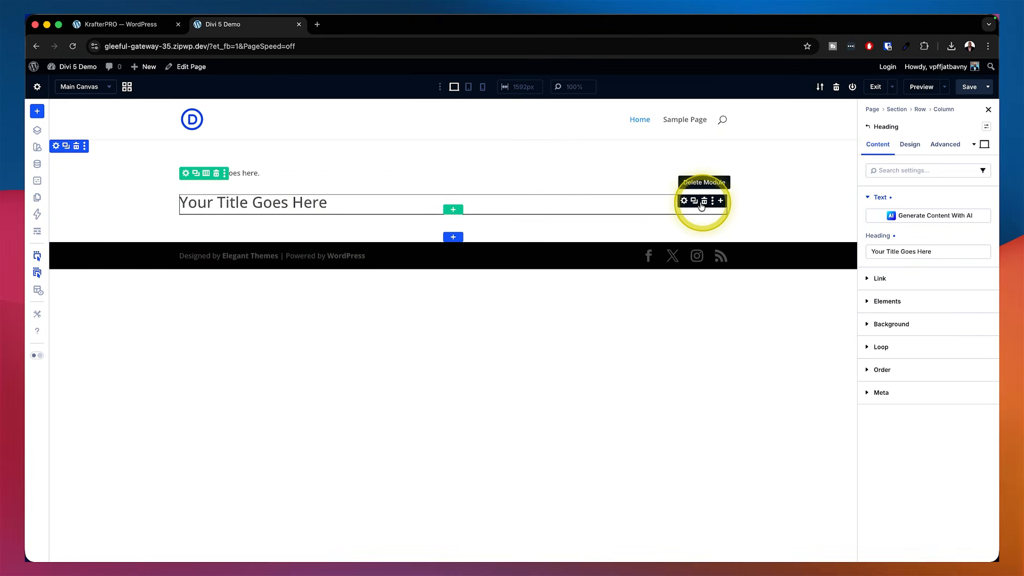
Add a Text module below the Heading module
{"action": "left_click", "coordinate": [719, 201]}
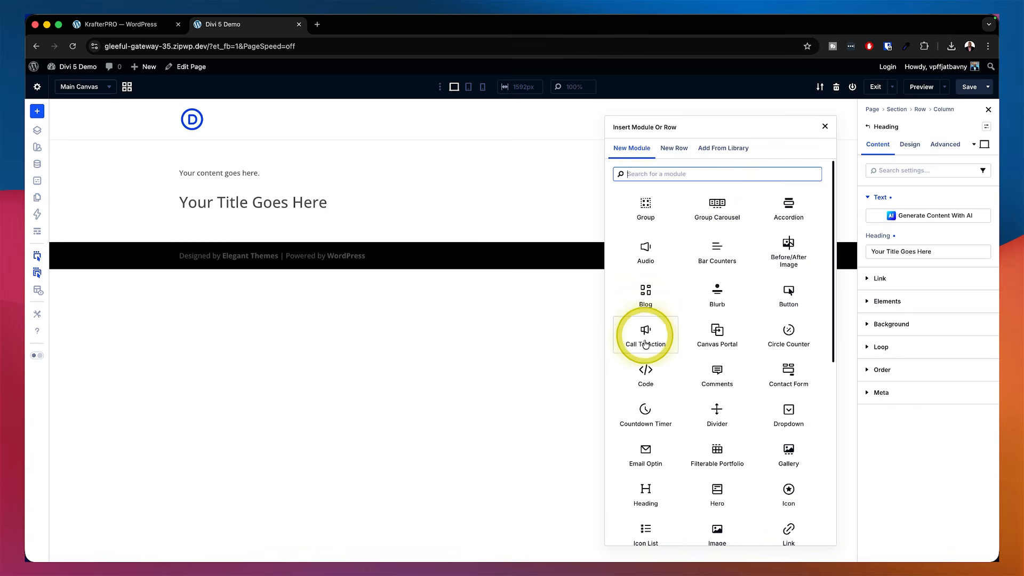
{"action": "type", "text": "text"}
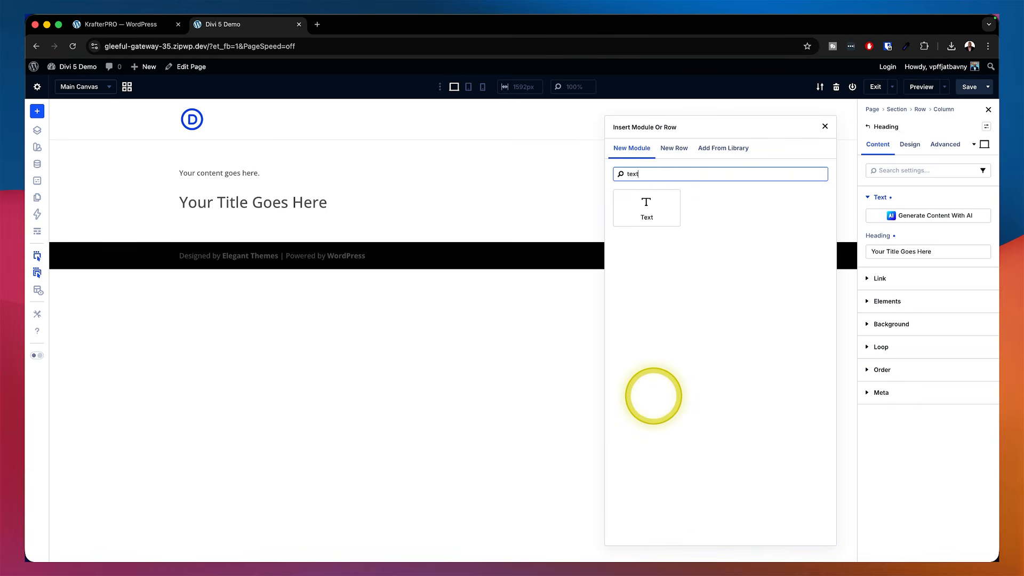
{"action": "left_click", "coordinate": [665, 213]}
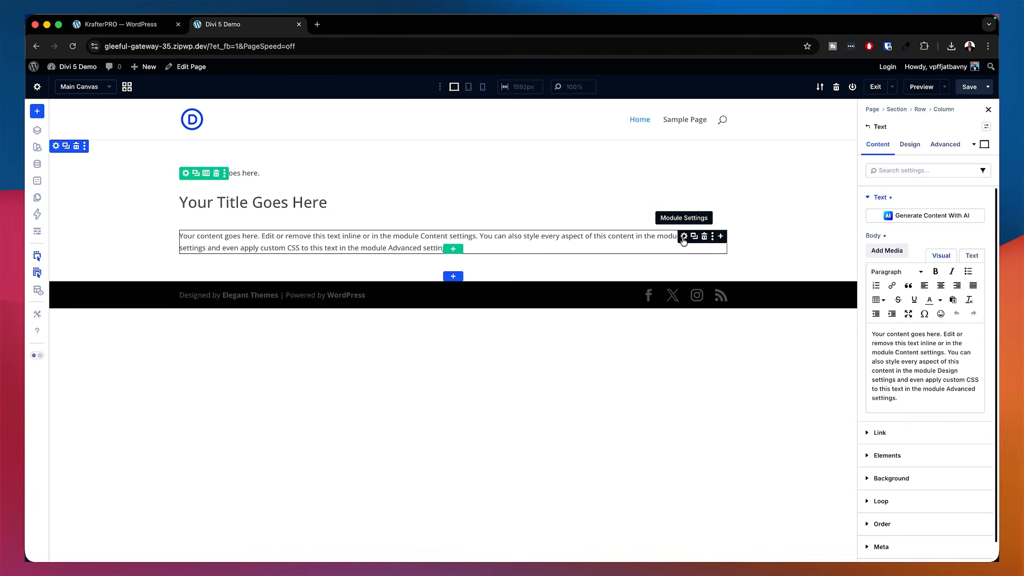
Set the new Text module's text size to 22 px and its line height to 1.5 em
{"action": "left_click", "coordinate": [683, 237]}
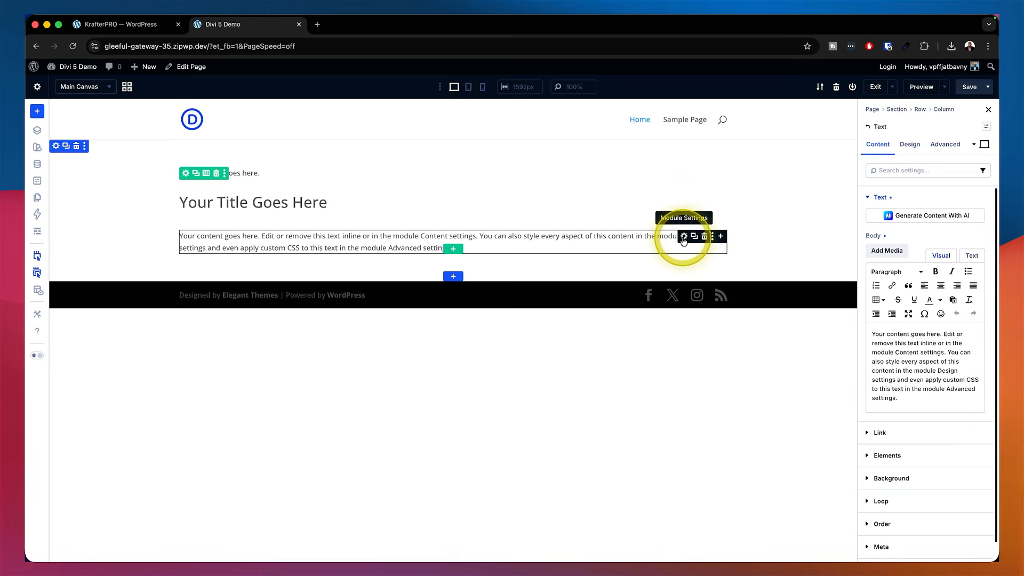
{"action": "left_click", "coordinate": [913, 147]}
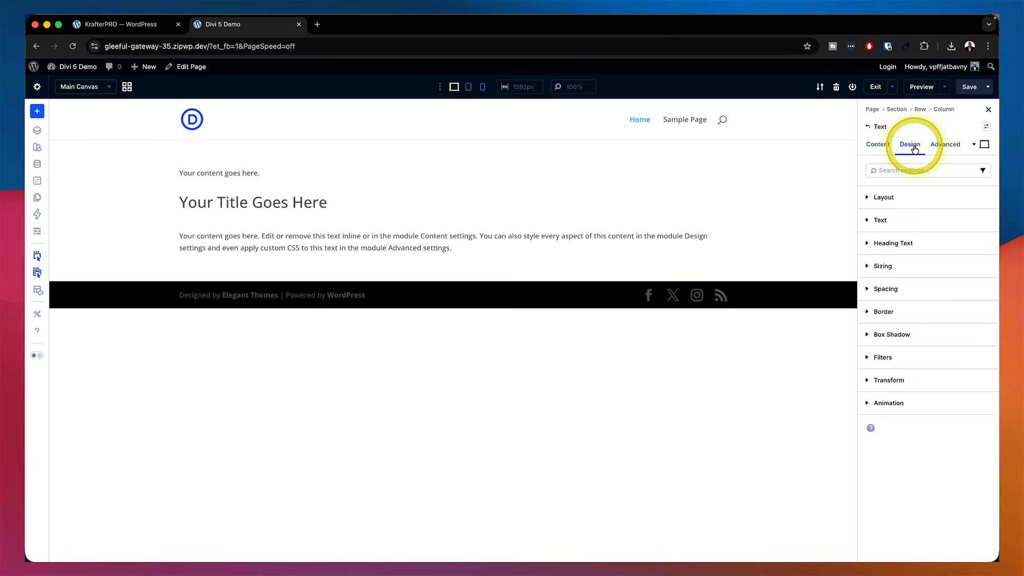
{"action": "left_click", "coordinate": [905, 222]}
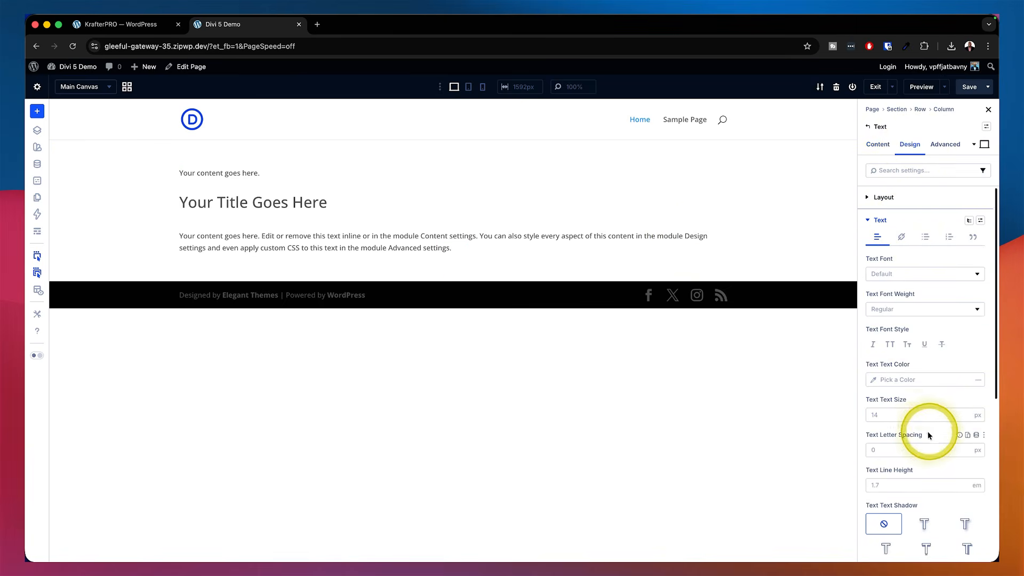
{"action": "left_click_drag", "start_coordinate": [902, 427], "coordinate": [903, 426]}
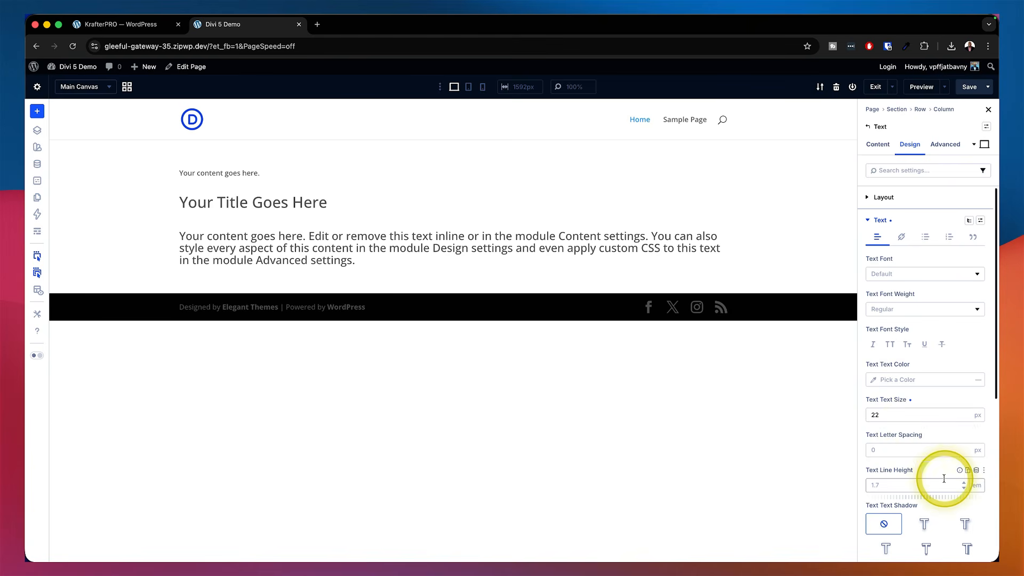
{"action": "scroll", "coordinate": [938, 477], "scroll_direction": "down", "scroll_amount": 2}
{"action": "scroll", "coordinate": [941, 478], "scroll_direction": "down", "scroll_amount": 2}
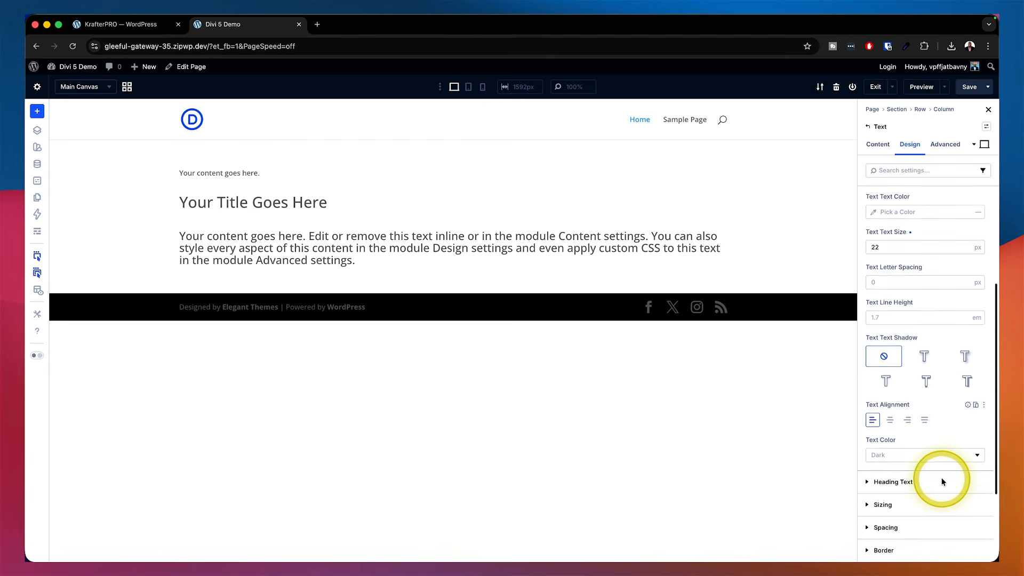
{"action": "left_click", "coordinate": [964, 321]}
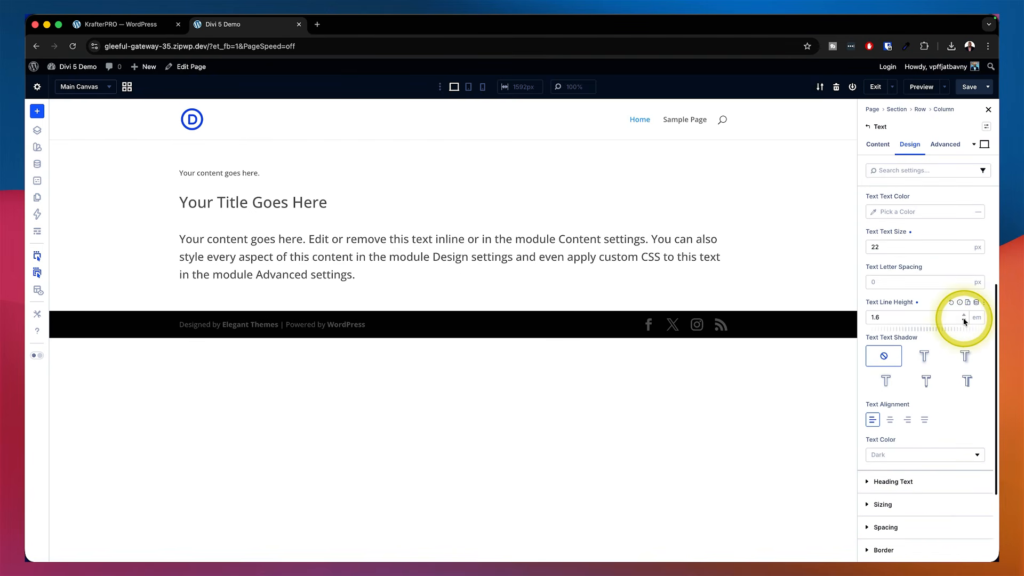
{"action": "left_click", "coordinate": [964, 321]}
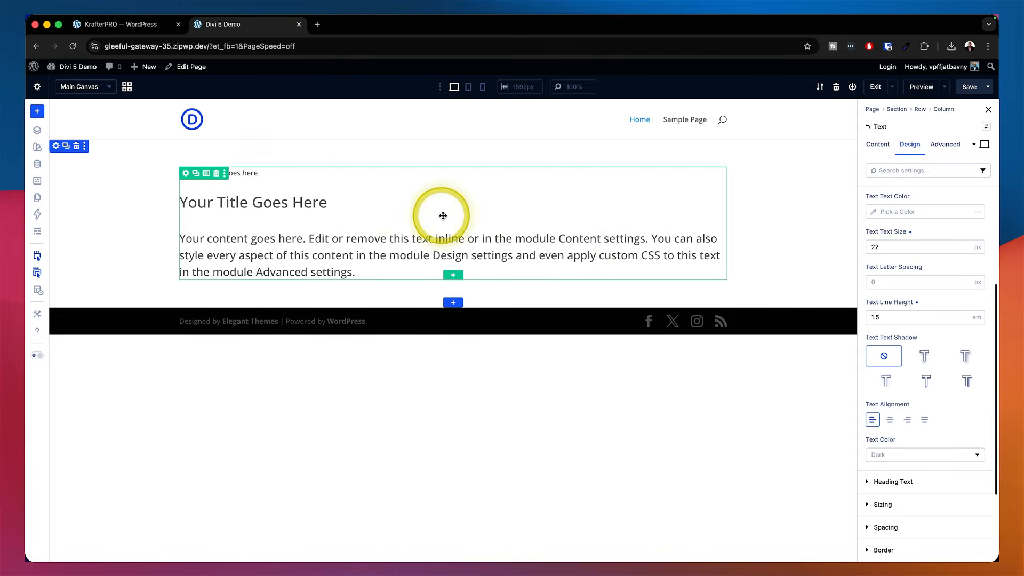
Reset the Text module's text size to its default value
{"action": "left_click", "coordinate": [684, 201]}
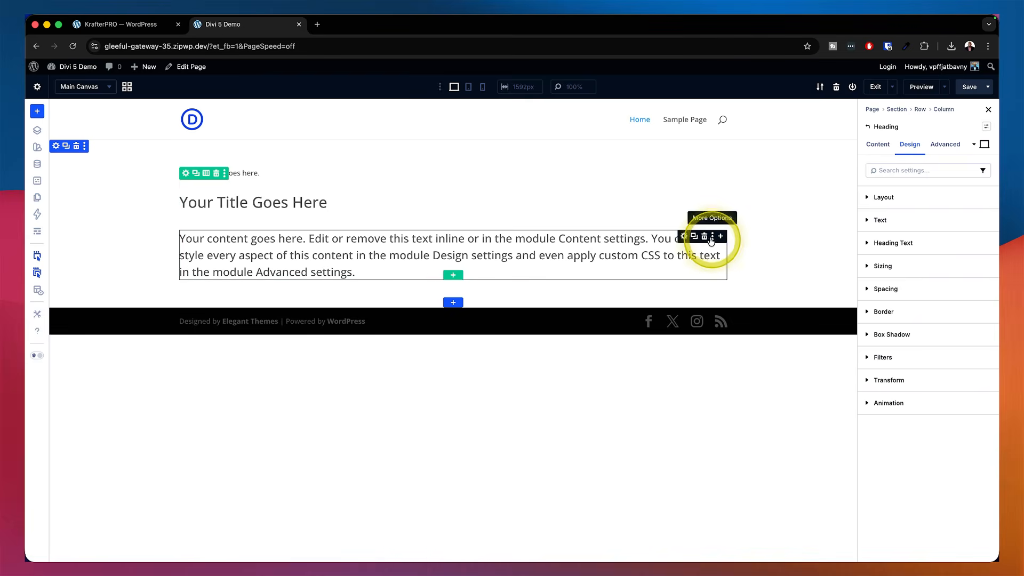
{"action": "left_click", "coordinate": [686, 238]}
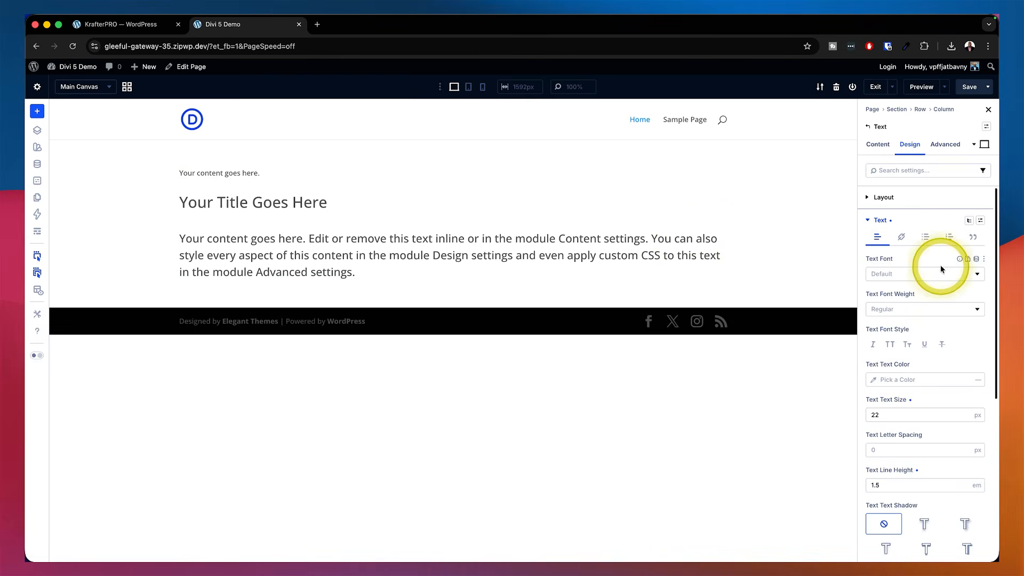
{"action": "left_click", "coordinate": [953, 401]}
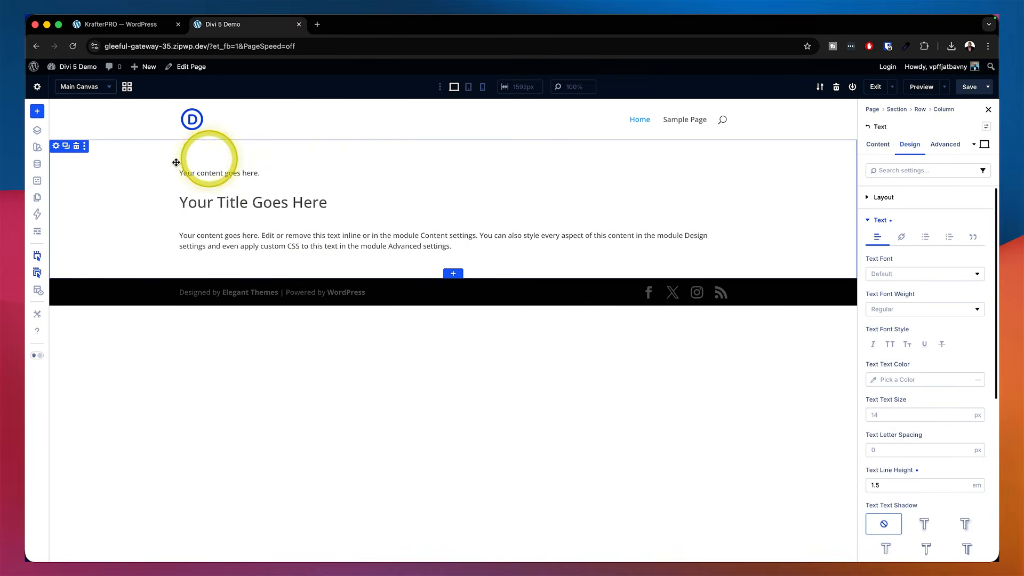
Open the KrafterPRO page in the WordPress admin dashboard
{"action": "mouse_move", "coordinate": [75, 72]}
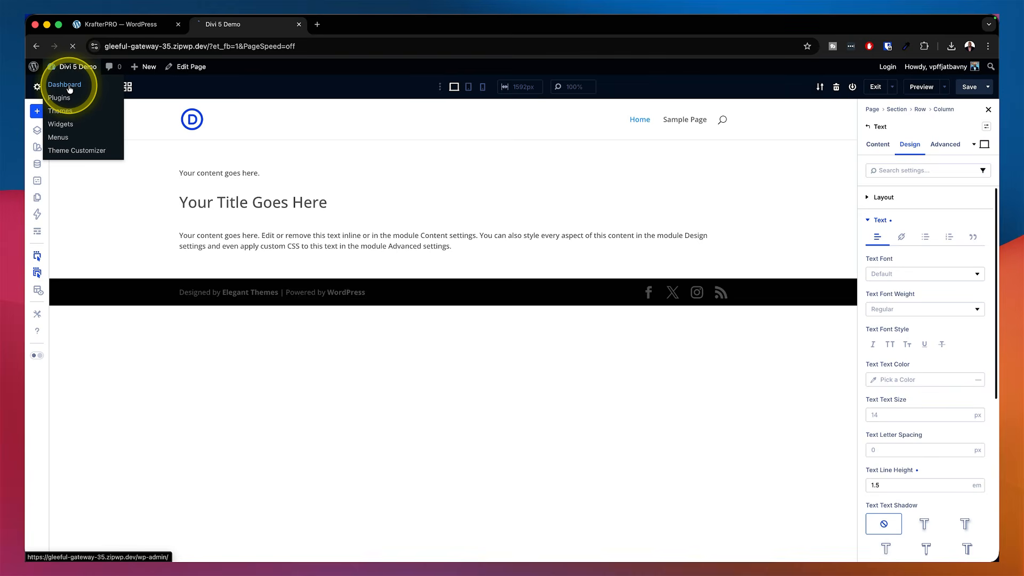
{"action": "left_click", "coordinate": [69, 89]}
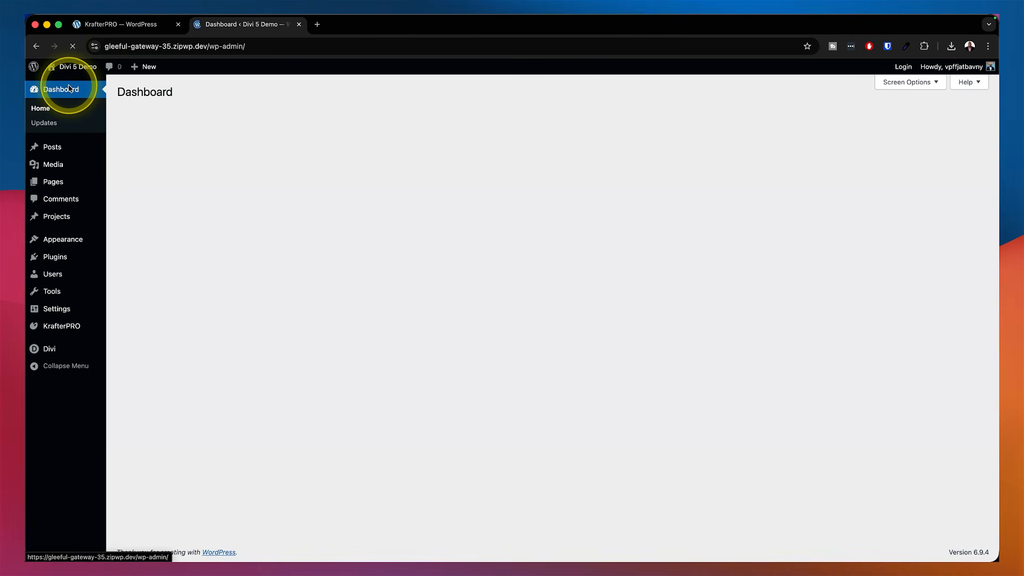
{"action": "left_click", "coordinate": [64, 326]}
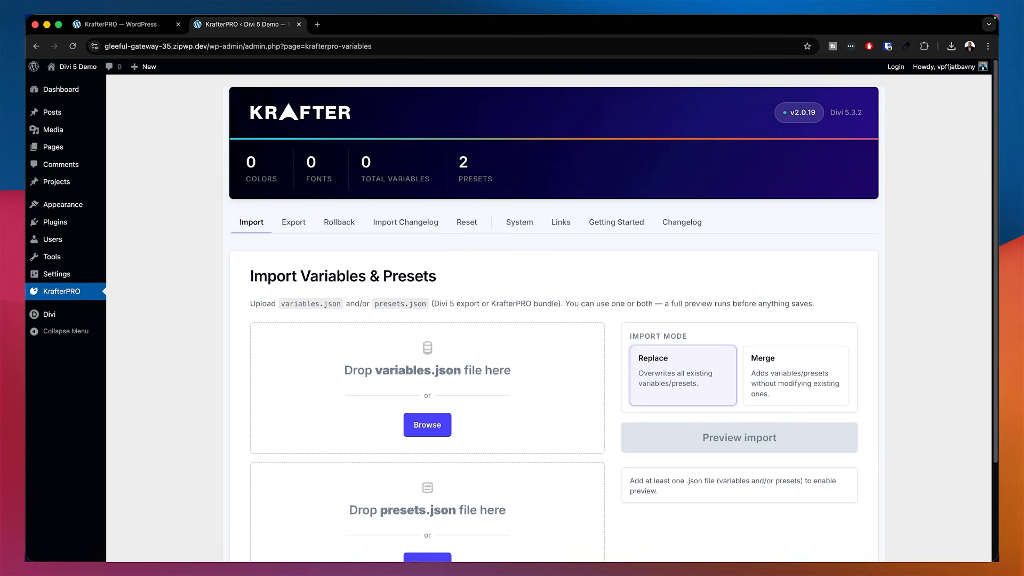
Load KrafterPRO-Design-System-v2.0.11.json from the downloaded folder into the variables.json upload area
{"action": "left_click_drag", "start_coordinate": [26, 218], "coordinate": [764, 201]}
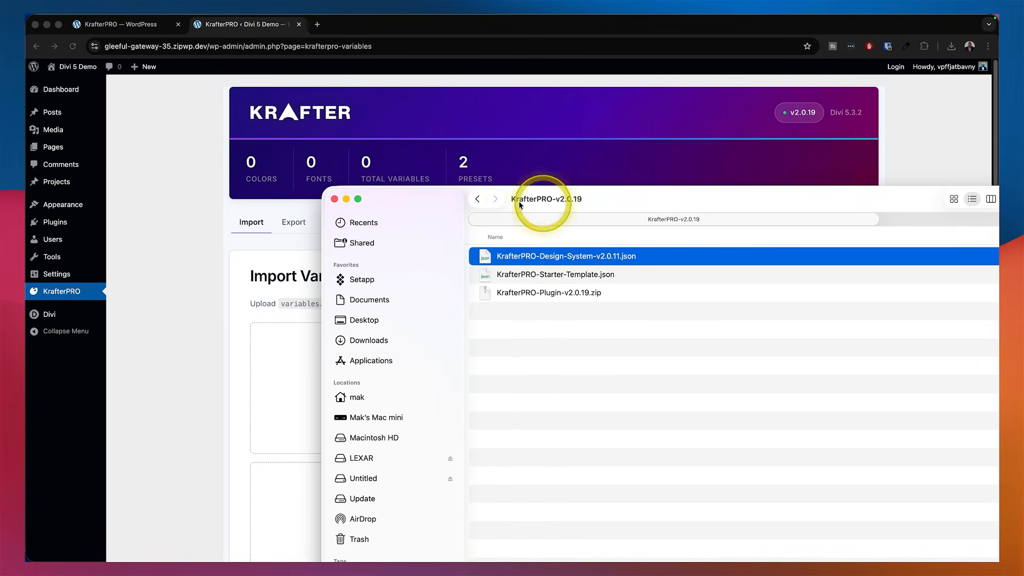
{"action": "left_click_drag", "start_coordinate": [407, 198], "coordinate": [633, 209]}
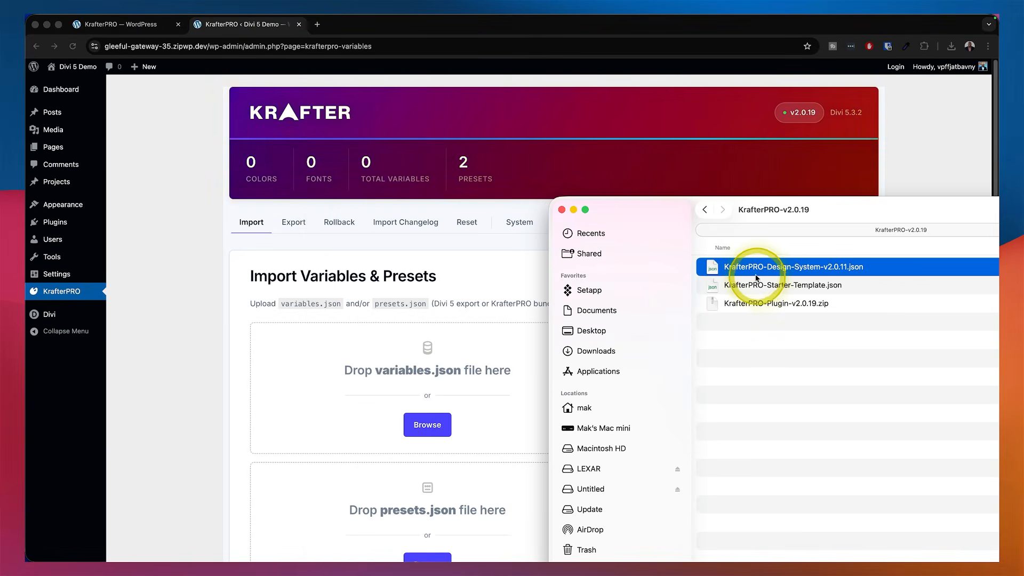
{"action": "left_click", "coordinate": [834, 270]}
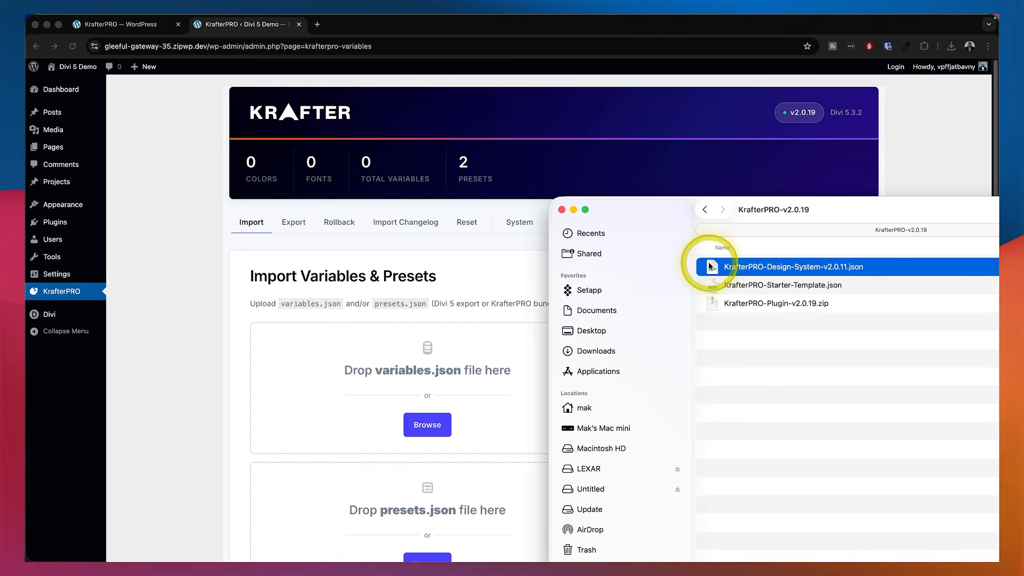
{"action": "left_click_drag", "start_coordinate": [713, 270], "coordinate": [314, 372]}
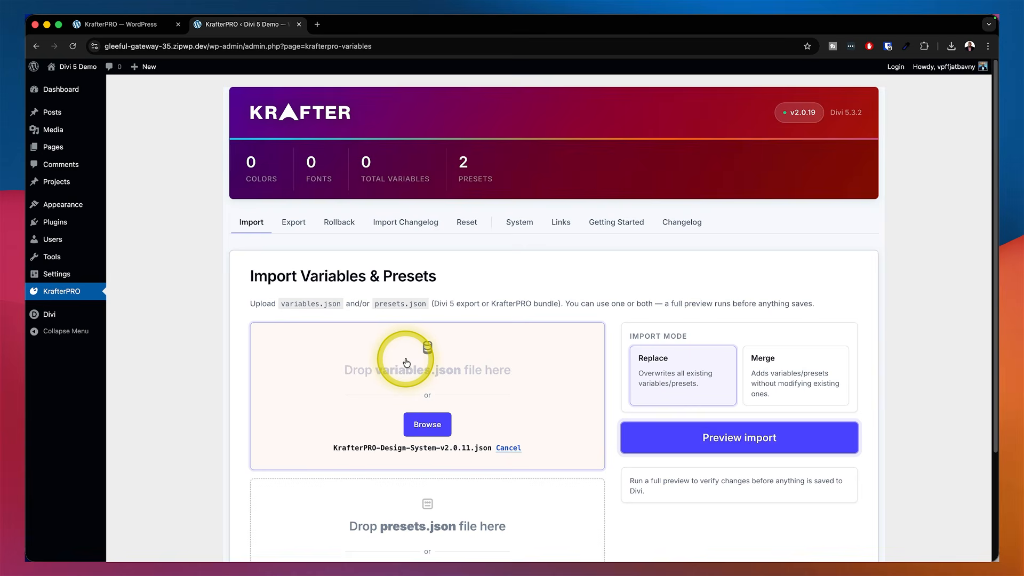
Run a preview of the variables import in Replace mode
{"action": "scroll", "coordinate": [519, 399], "scroll_direction": "down", "scroll_amount": 1}
{"action": "scroll", "coordinate": [520, 400], "scroll_direction": "down", "scroll_amount": 5}
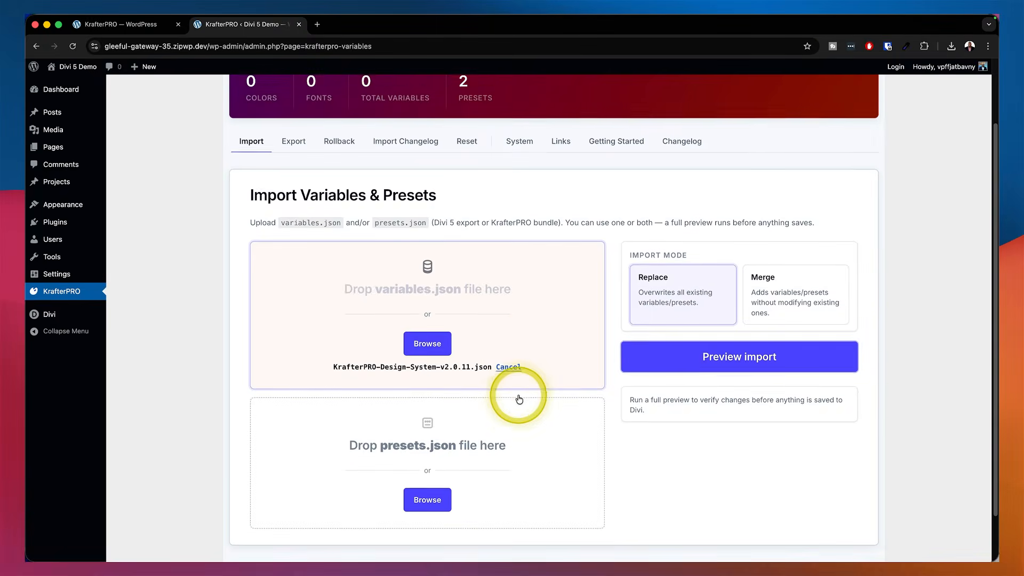
{"action": "left_click", "coordinate": [727, 316]}
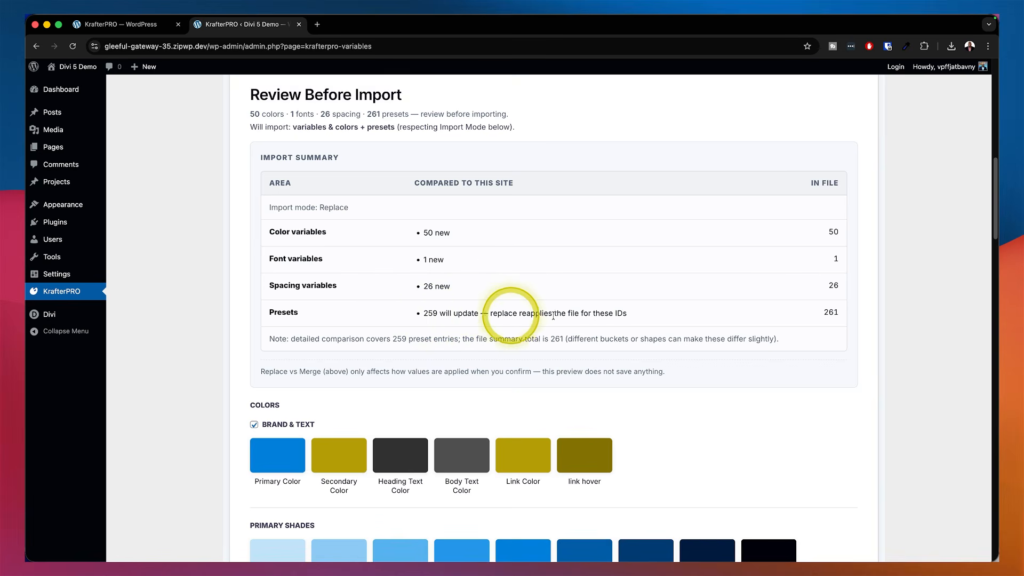
Review the listed colors, fonts, spacing variables and presets, then confirm and import them
{"action": "scroll", "coordinate": [649, 318], "scroll_direction": "down", "scroll_amount": 4}
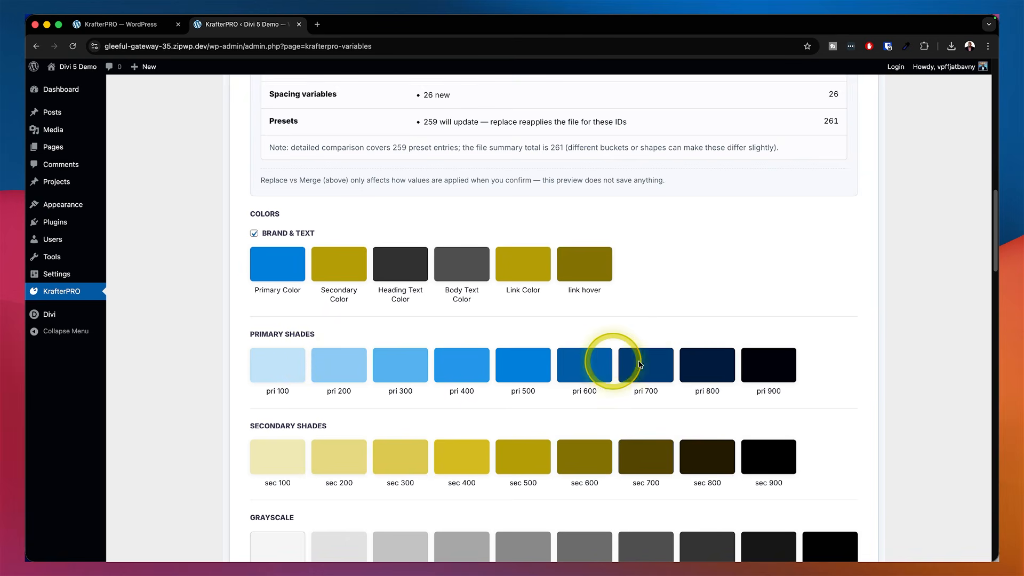
{"action": "scroll", "coordinate": [813, 364], "scroll_direction": "down", "scroll_amount": 10}
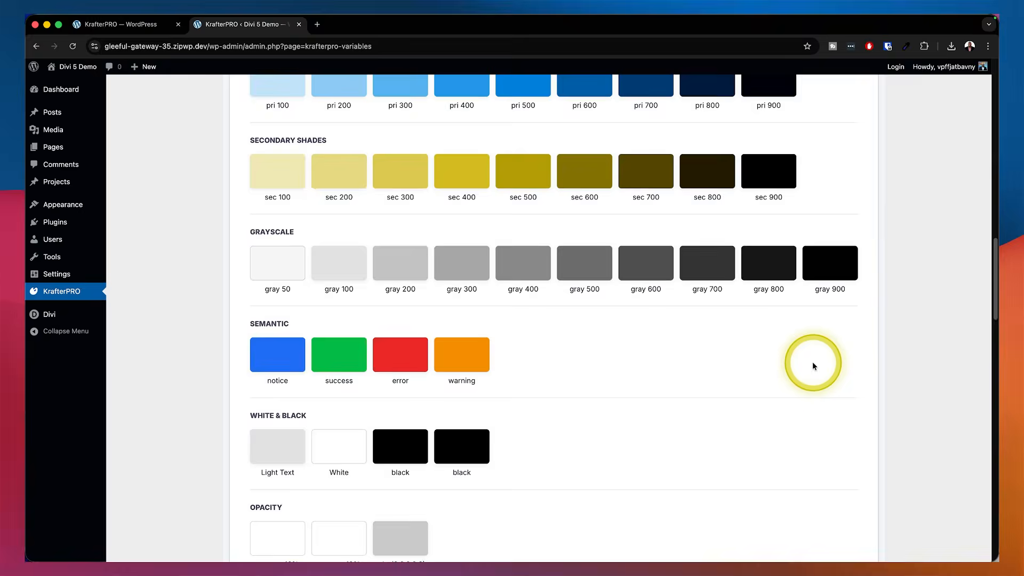
{"action": "scroll", "coordinate": [813, 365], "scroll_direction": "down", "scroll_amount": 4}
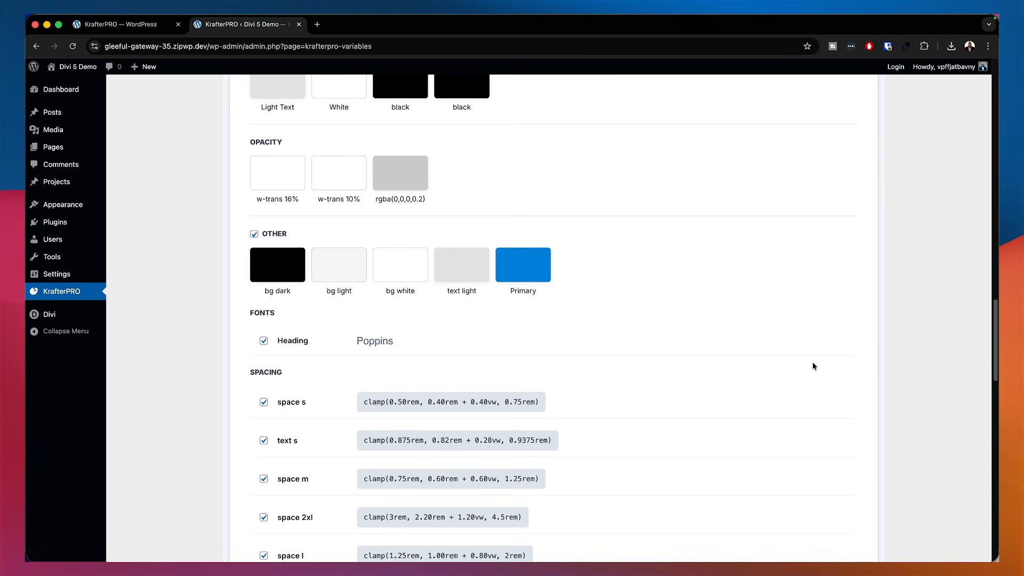
{"action": "scroll", "coordinate": [813, 365], "scroll_direction": "down", "scroll_amount": 14}
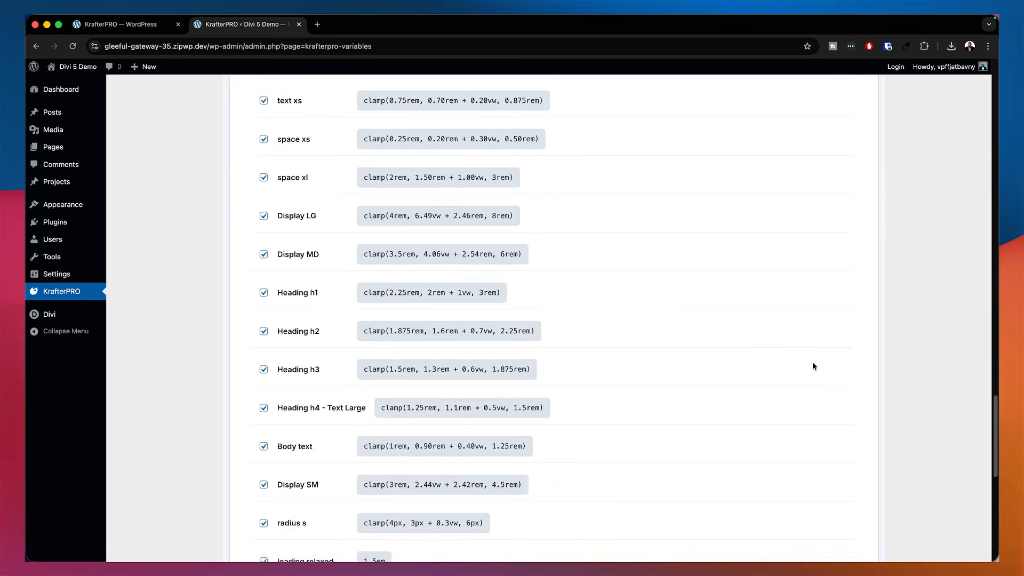
{"action": "scroll", "coordinate": [564, 311], "scroll_direction": "down", "scroll_amount": 2}
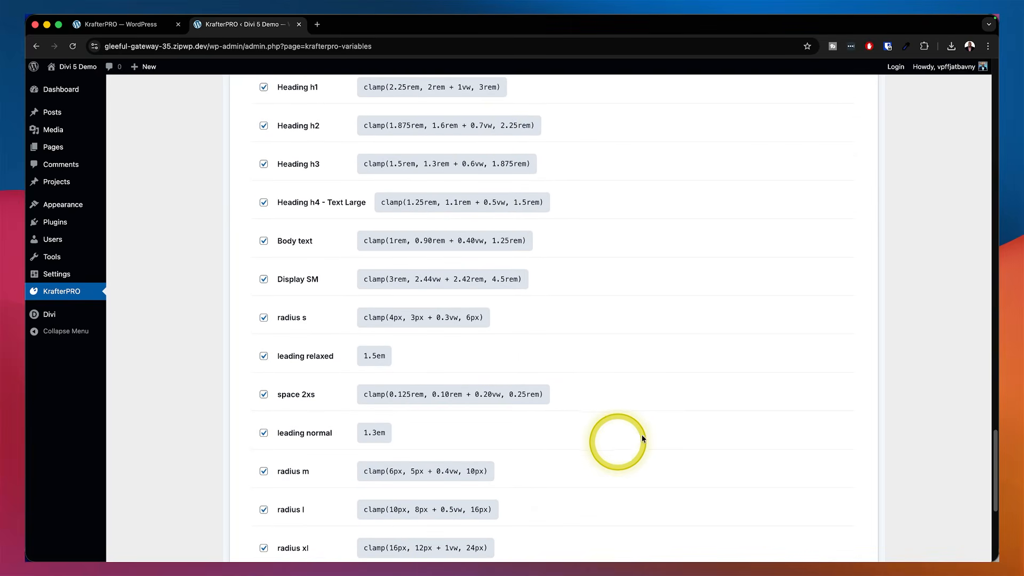
{"action": "scroll", "coordinate": [644, 436], "scroll_direction": "down", "scroll_amount": 4}
{"action": "scroll", "coordinate": [644, 436], "scroll_direction": "down", "scroll_amount": 3}
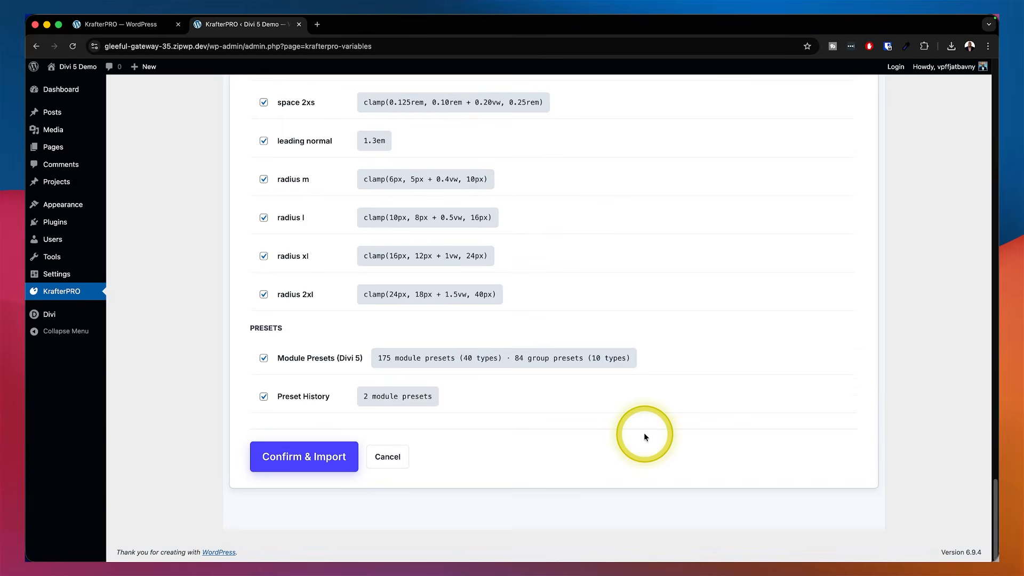
{"action": "left_click", "coordinate": [321, 465]}
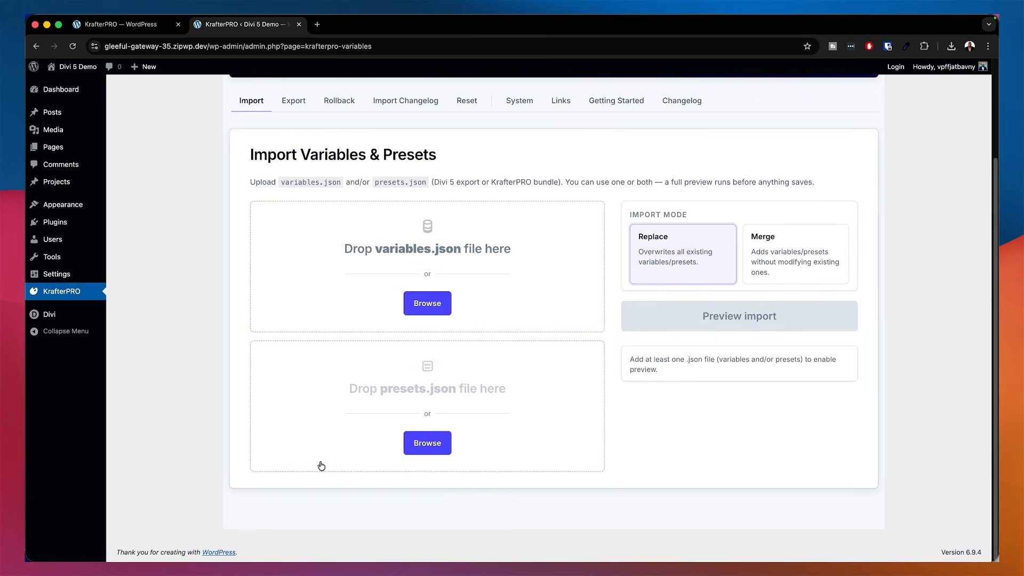
Return to the Home page in the Divi builder through the pages list
{"action": "scroll", "coordinate": [322, 308], "scroll_direction": "up", "scroll_amount": 3}
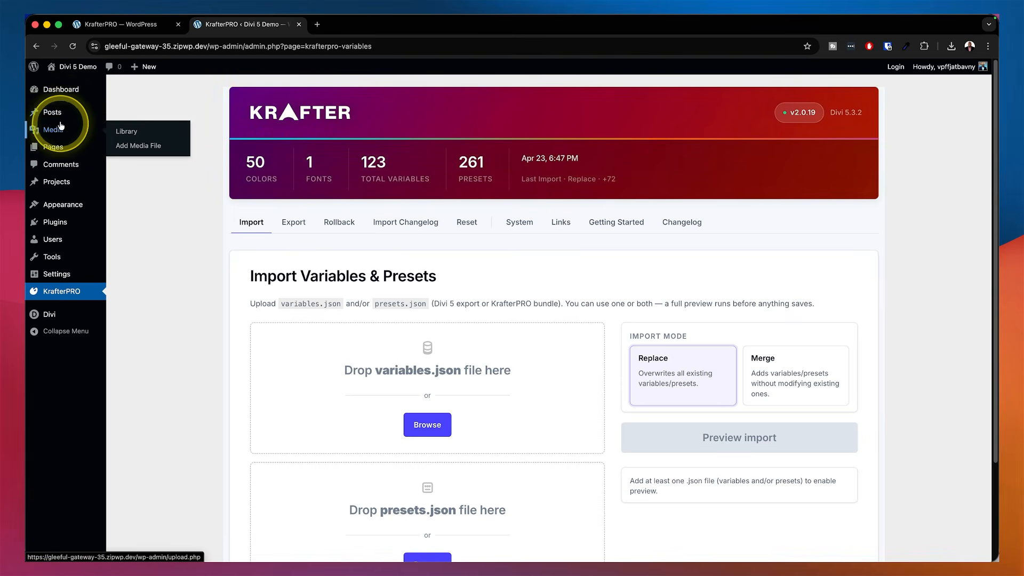
{"action": "mouse_move", "coordinate": [53, 151]}
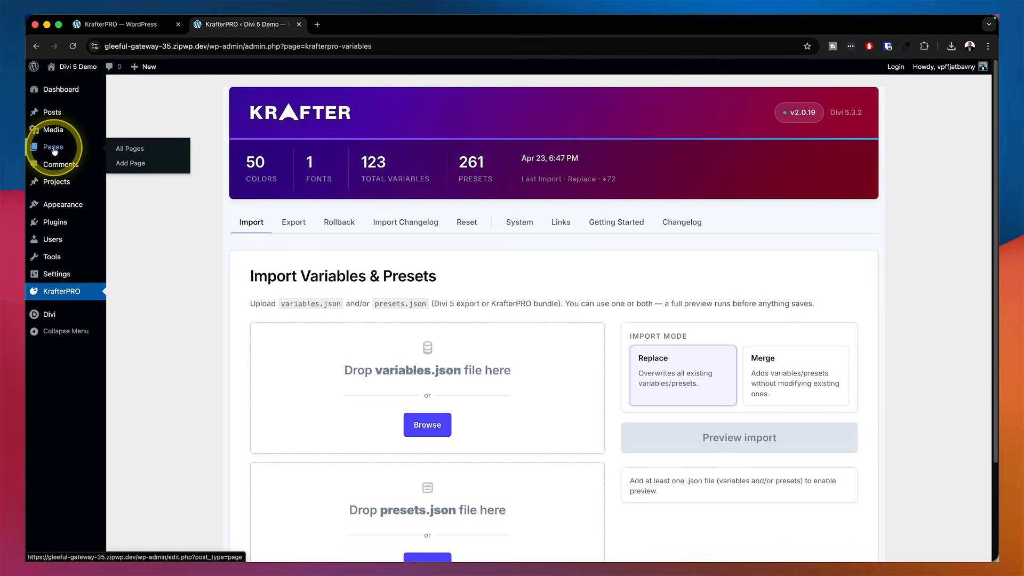
{"action": "left_click", "coordinate": [121, 151]}
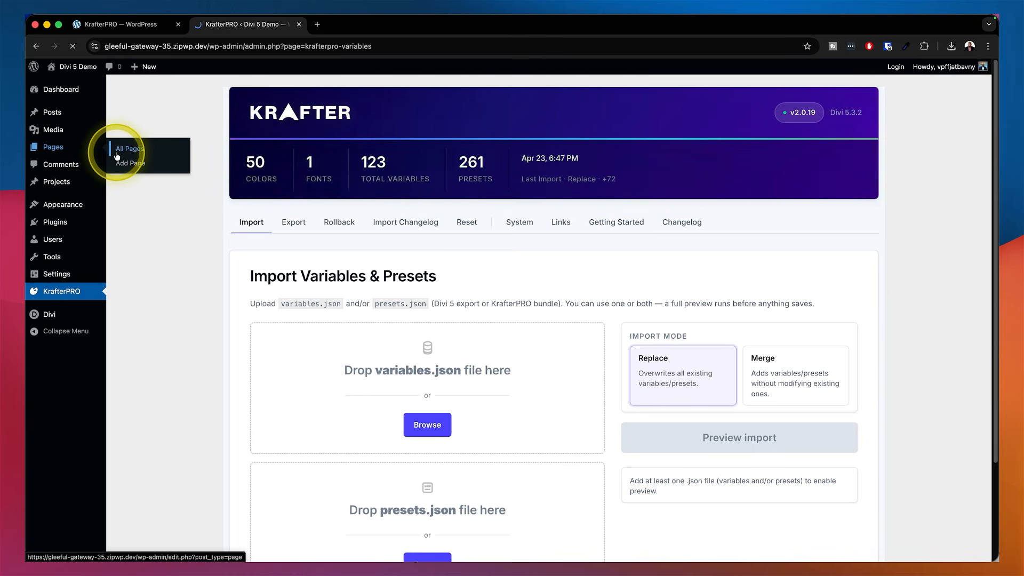
{"action": "mouse_move", "coordinate": [195, 184]}
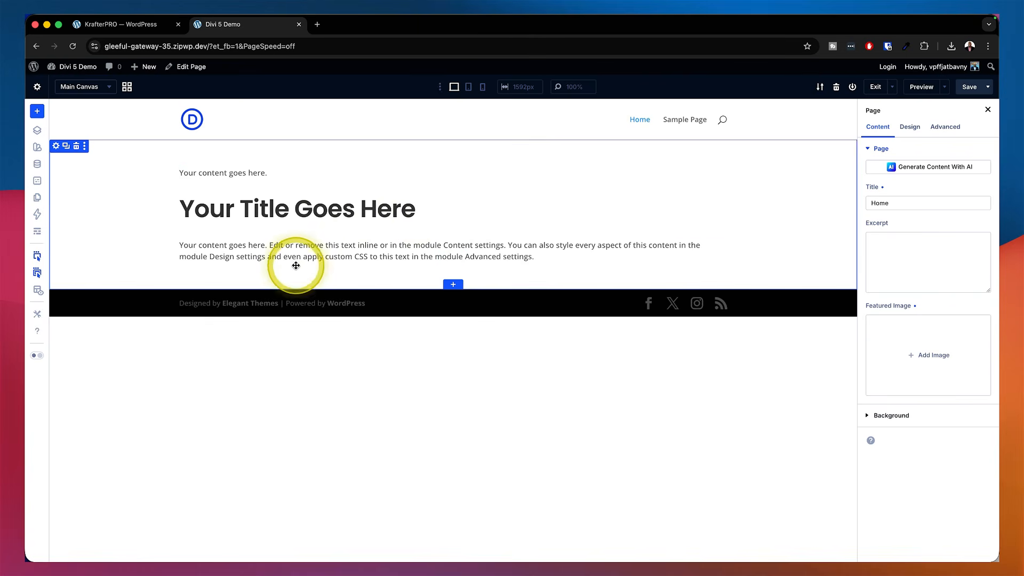
Open the Variable Manager and widen its panel to show the imported color variables
{"action": "left_click", "coordinate": [38, 164]}
{"action": "left_click", "coordinate": [119, 162]}
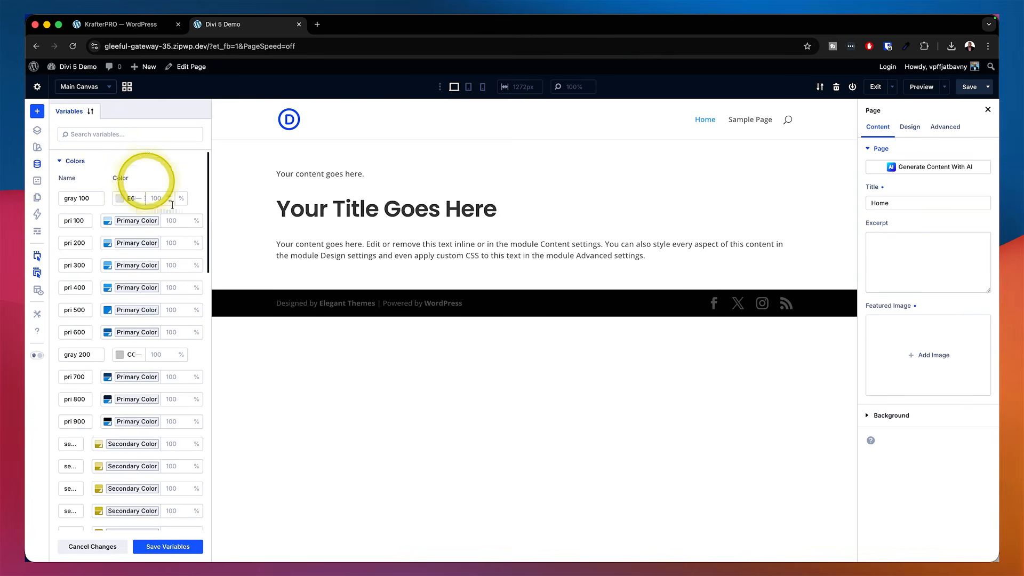
{"action": "left_click_drag", "start_coordinate": [211, 301], "coordinate": [371, 307]}
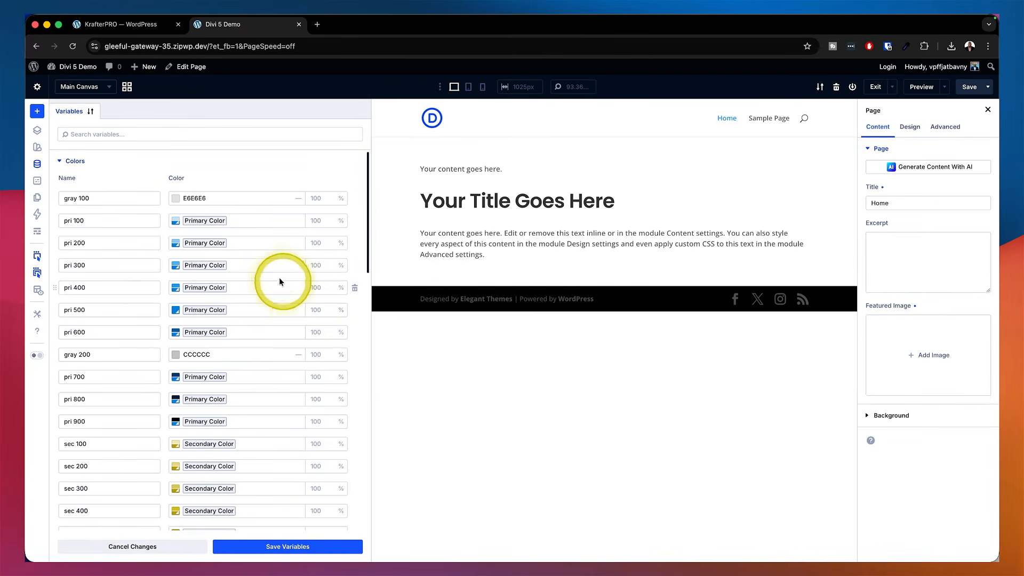
Scroll through the imported color variables in the Variable Manager, narrowing the panel to review them
{"action": "scroll", "coordinate": [271, 261], "scroll_direction": "down", "scroll_amount": 2}
{"action": "scroll", "coordinate": [271, 261], "scroll_direction": "down", "scroll_amount": 15}
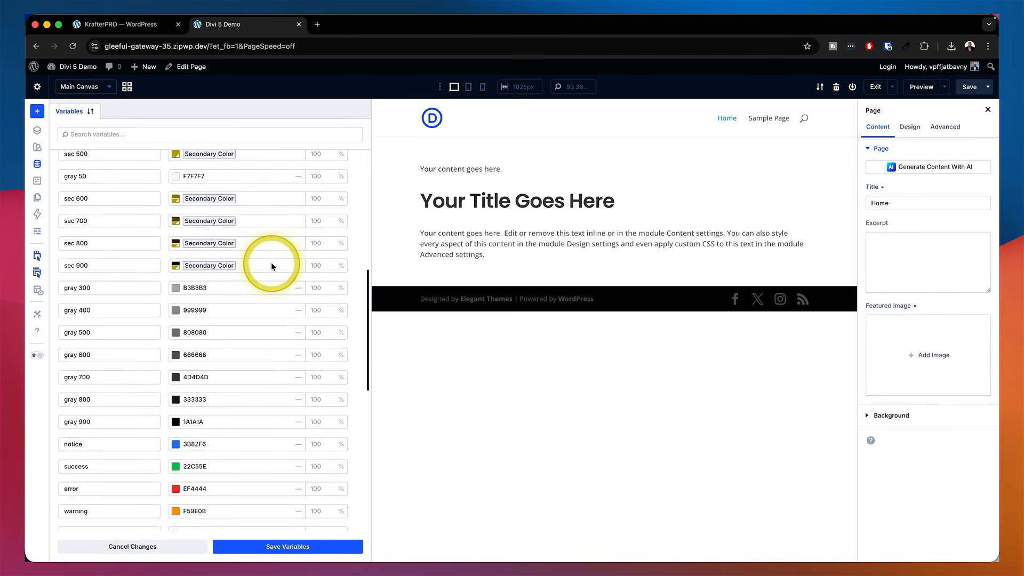
{"action": "scroll", "coordinate": [271, 261], "scroll_direction": "down", "scroll_amount": 3}
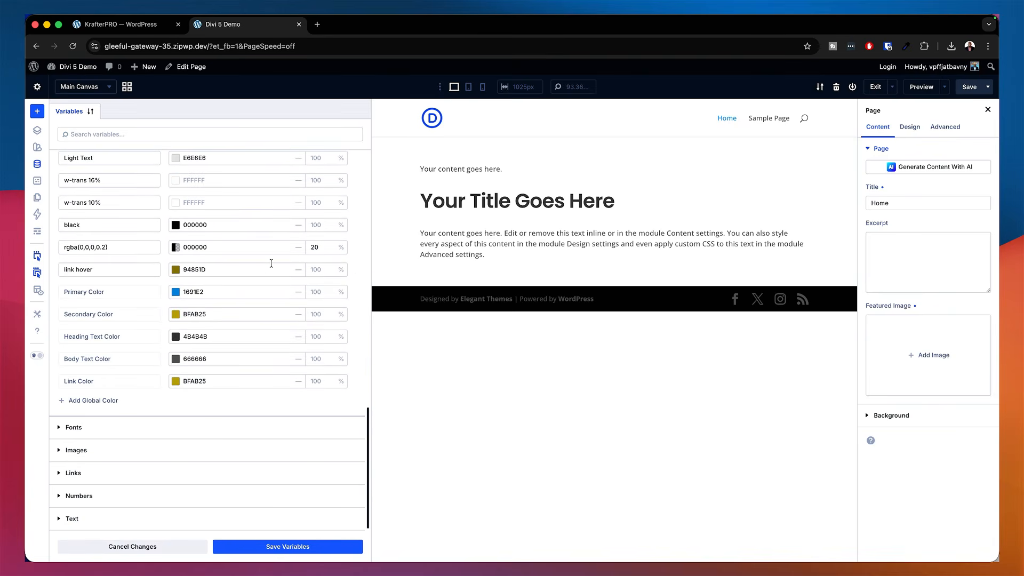
{"action": "scroll", "coordinate": [271, 261], "scroll_direction": "up", "scroll_amount": 6}
{"action": "scroll", "coordinate": [271, 263], "scroll_direction": "up", "scroll_amount": 10}
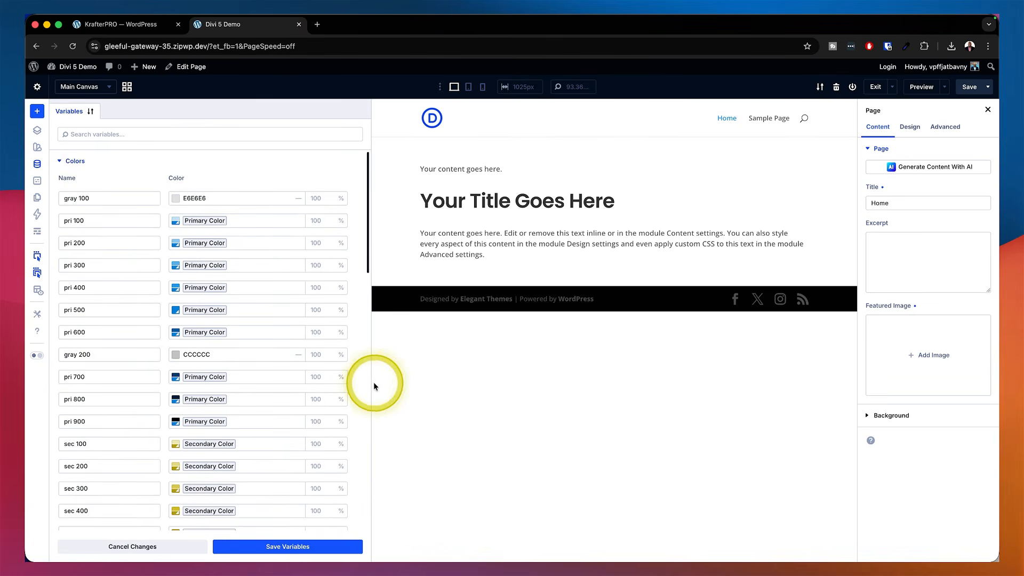
{"action": "left_click_drag", "start_coordinate": [371, 383], "coordinate": [322, 384]}
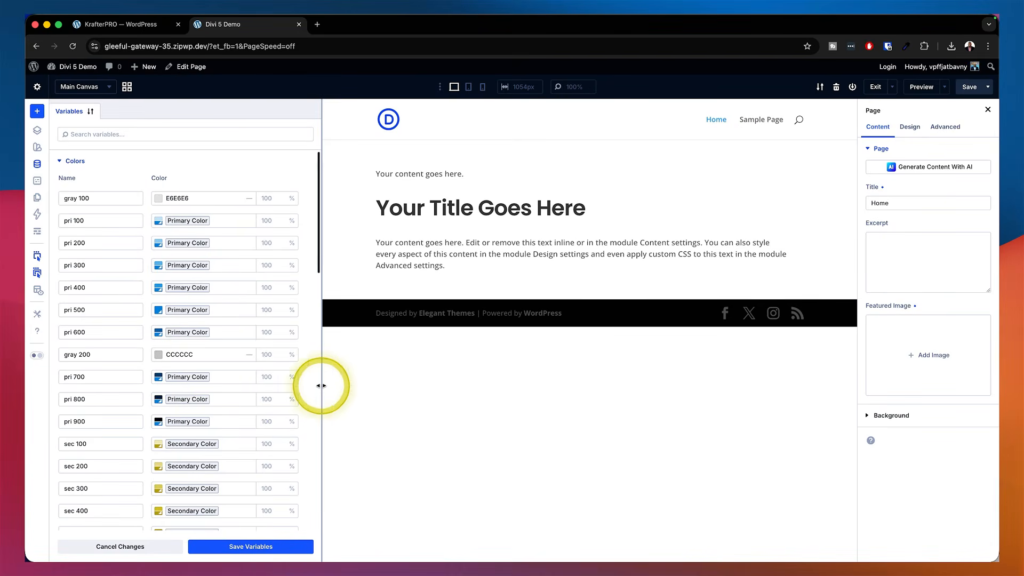
{"action": "scroll", "coordinate": [204, 342], "scroll_direction": "down", "scroll_amount": 5}
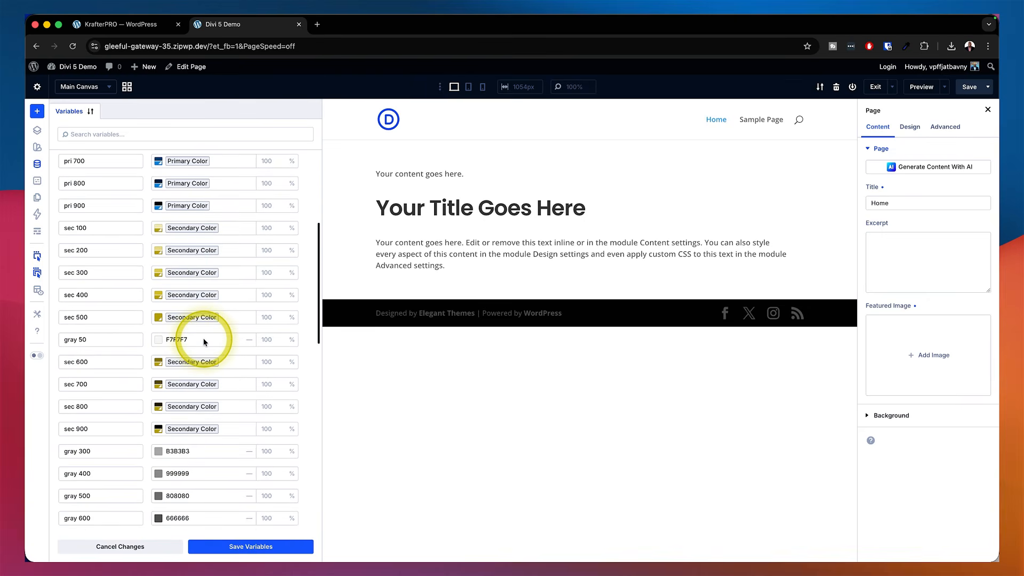
{"action": "scroll", "coordinate": [212, 337], "scroll_direction": "down", "scroll_amount": 5}
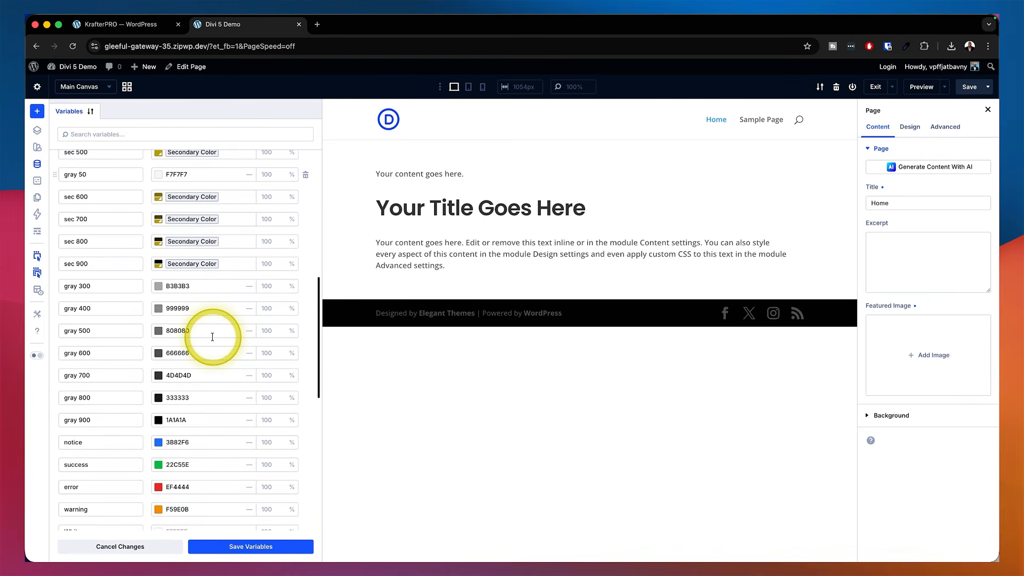
{"action": "scroll", "coordinate": [212, 337], "scroll_direction": "down", "scroll_amount": 4}
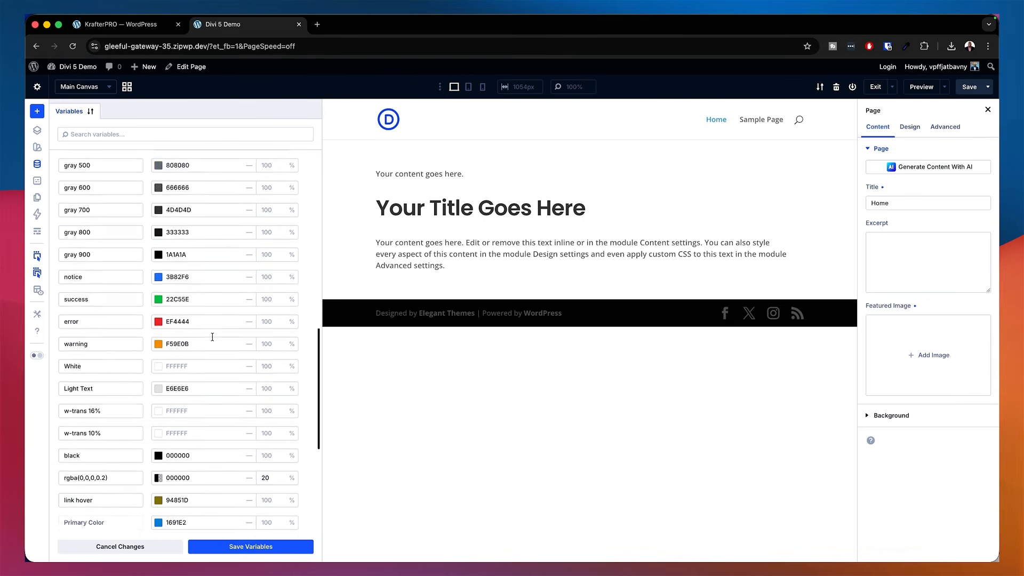
{"action": "scroll", "coordinate": [212, 337], "scroll_direction": "down", "scroll_amount": 3}
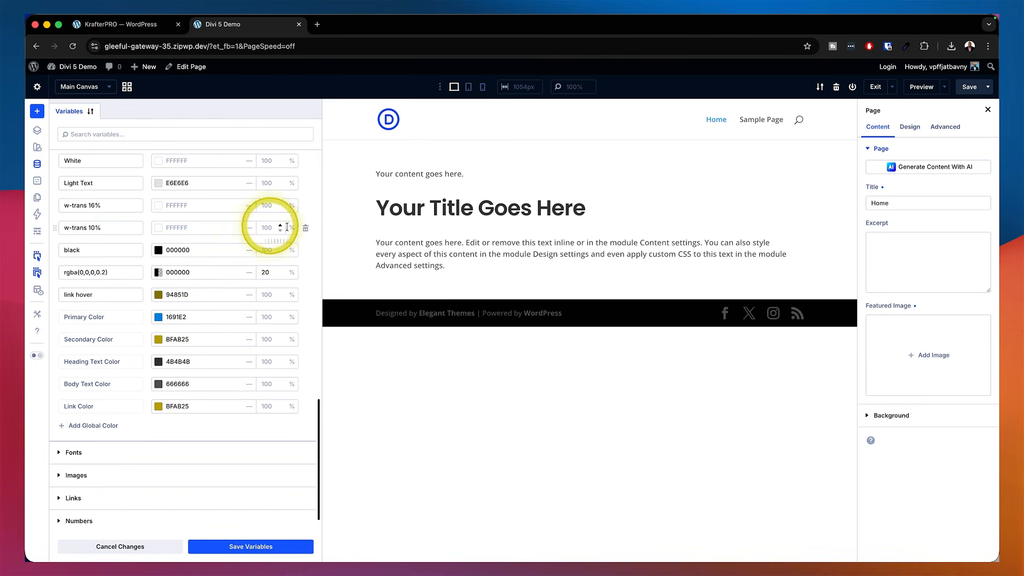
Save the variables, apply the changes across the site, and close the Variable Manager
{"action": "left_click", "coordinate": [248, 547]}
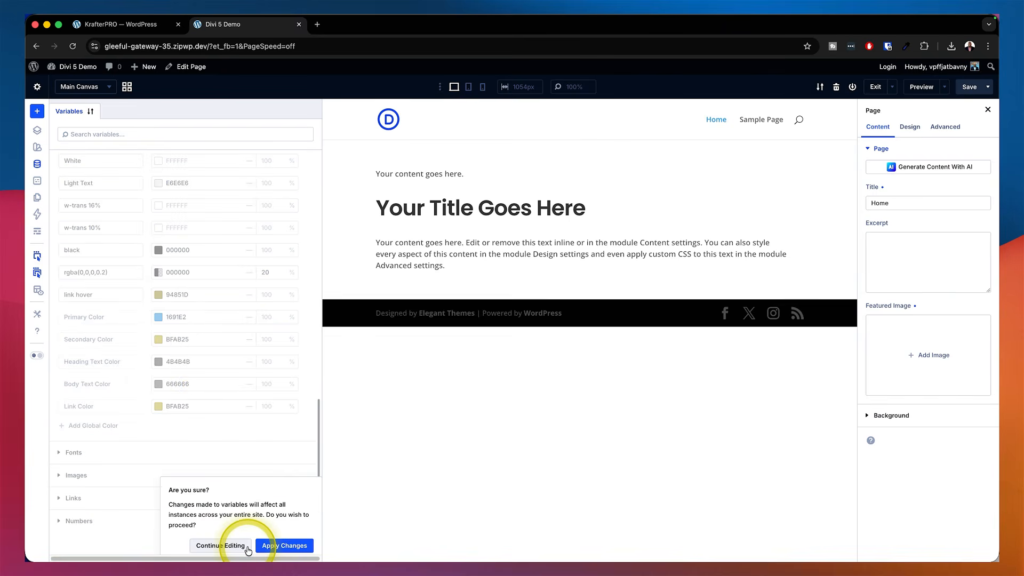
{"action": "left_click", "coordinate": [283, 546]}
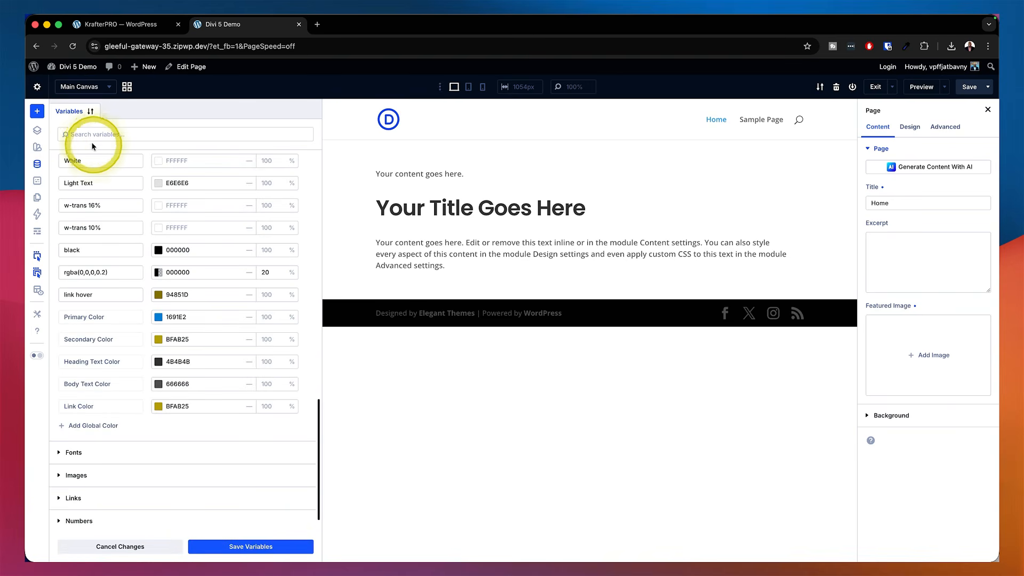
{"action": "left_click", "coordinate": [38, 165]}
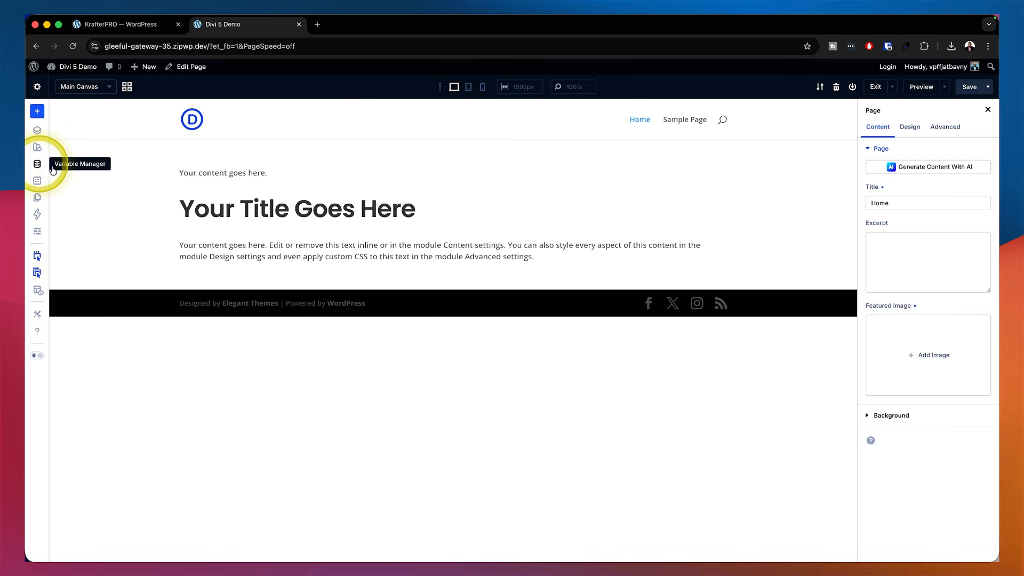
Assign the label preset to the small text module above the title
{"action": "mouse_move", "coordinate": [229, 172]}
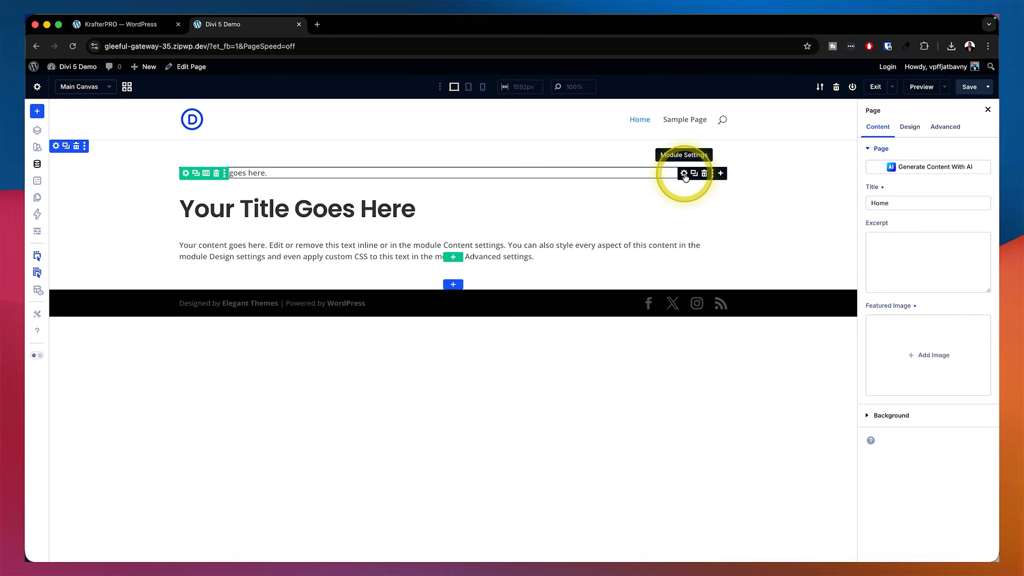
{"action": "left_click", "coordinate": [684, 174]}
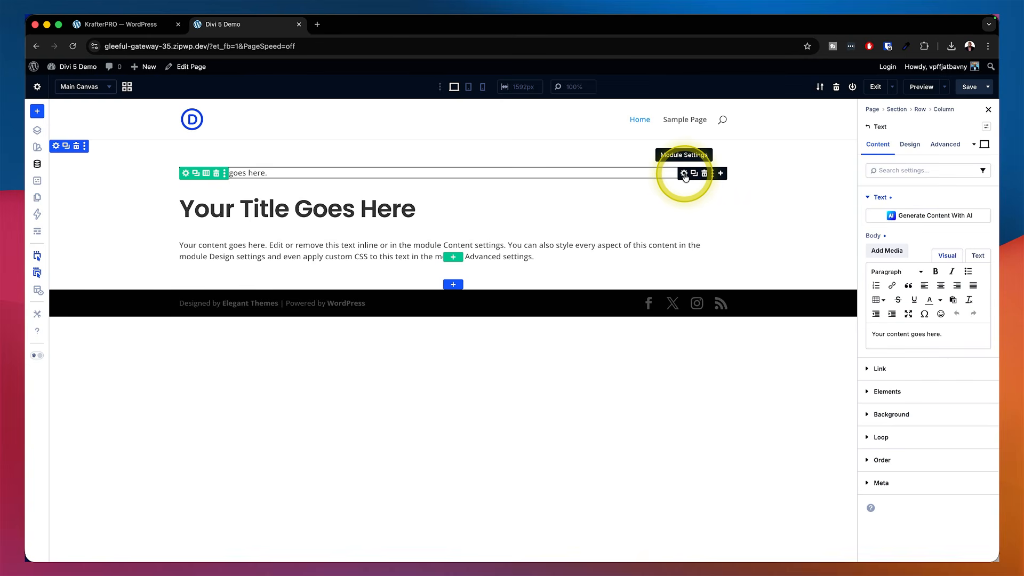
{"action": "left_click", "coordinate": [987, 127]}
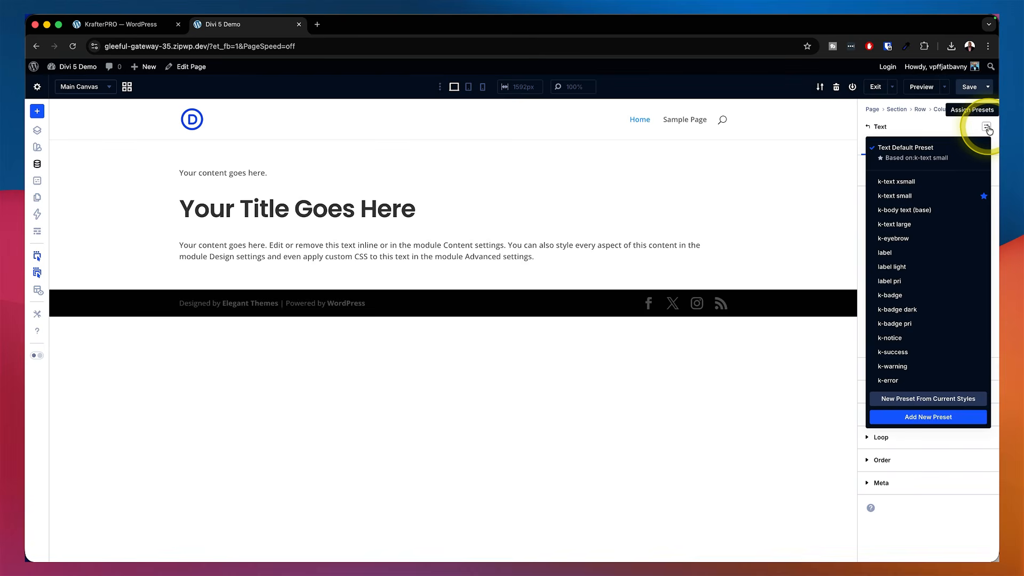
{"action": "left_click", "coordinate": [907, 252]}
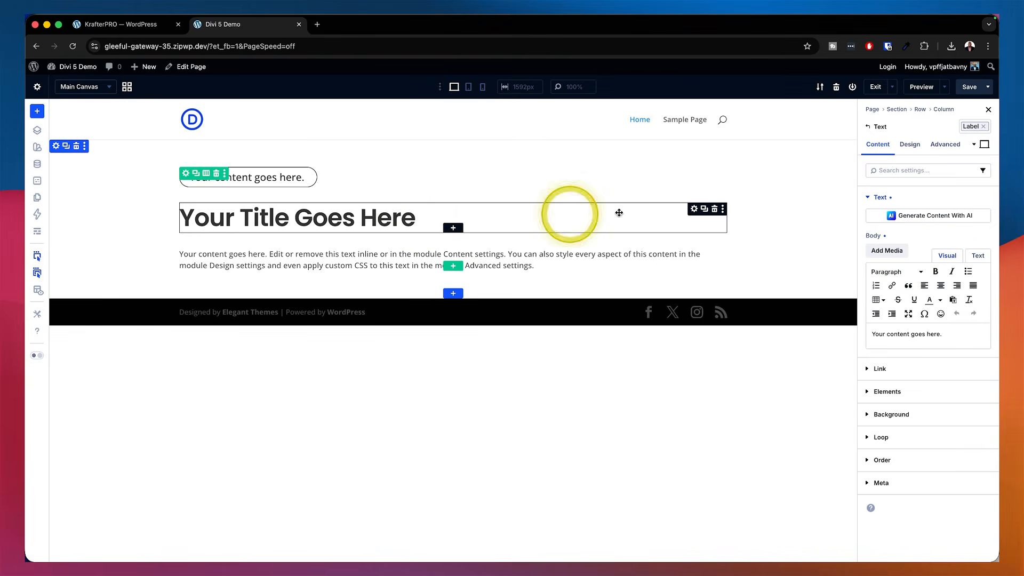
Assign the k-display small preset to the title heading module
{"action": "left_click", "coordinate": [694, 209]}
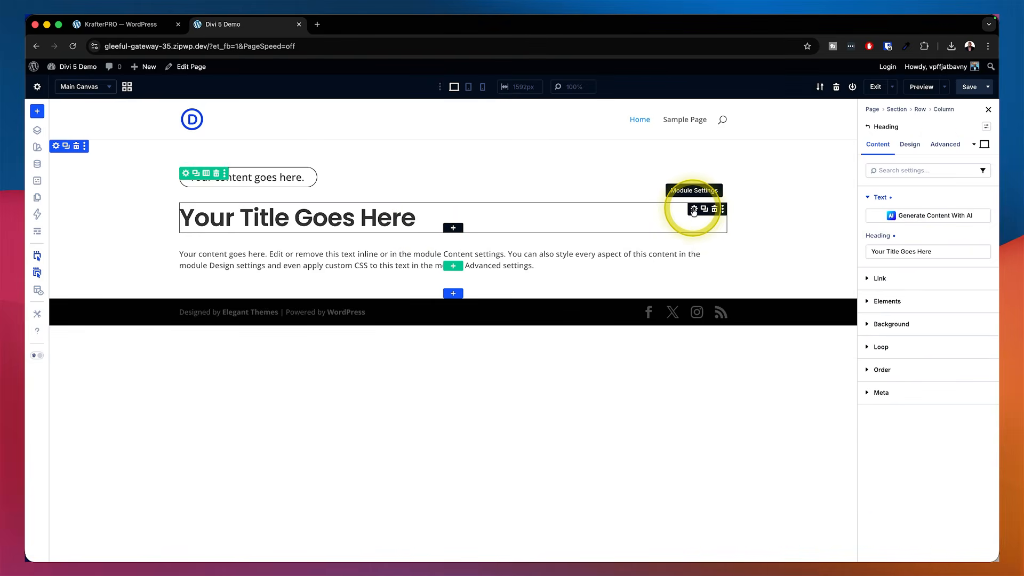
{"action": "left_click", "coordinate": [986, 127]}
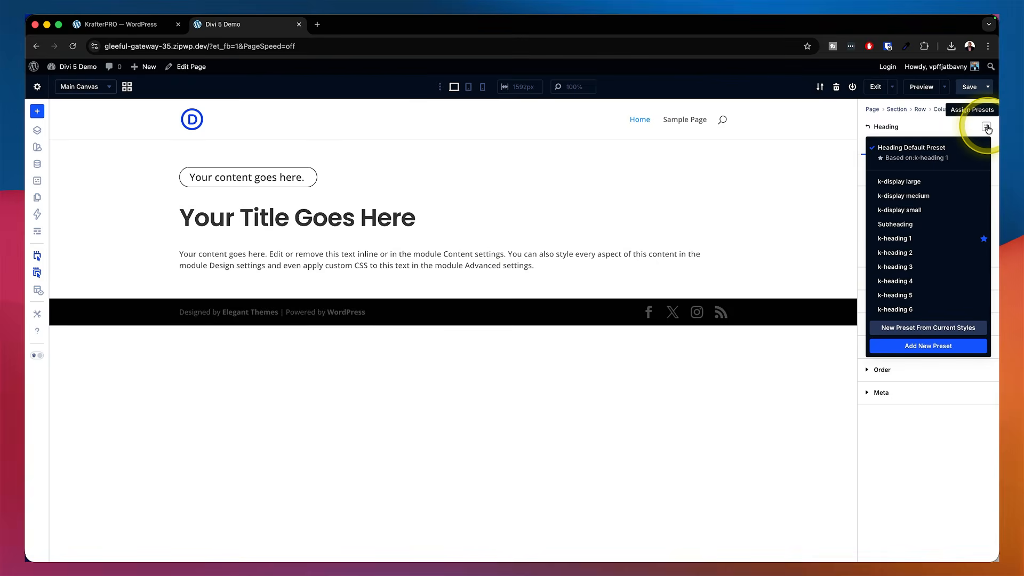
{"action": "left_click", "coordinate": [909, 209]}
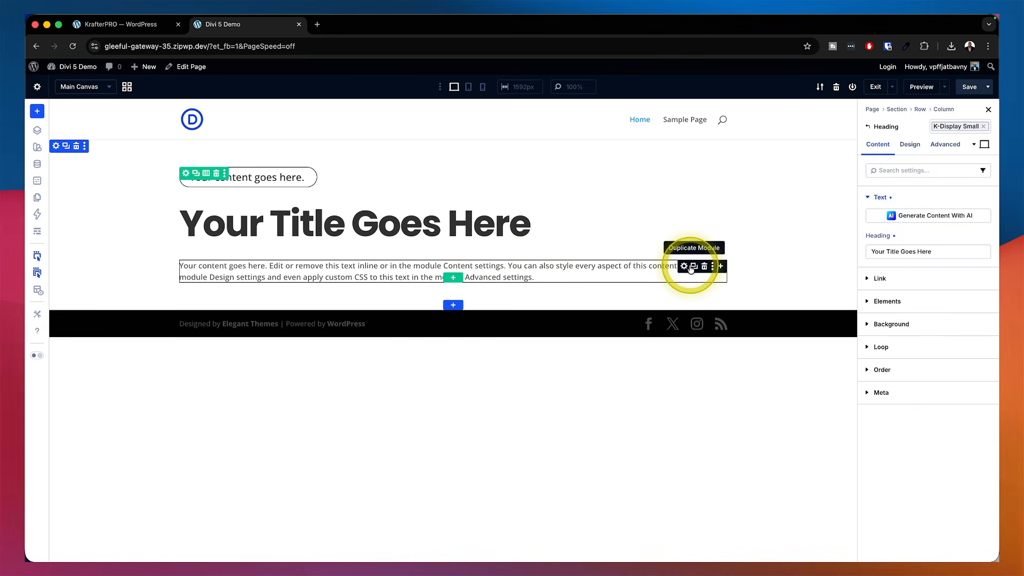
Assign the k-body text (base) preset to the paragraph text module below the title
{"action": "left_click", "coordinate": [683, 266]}
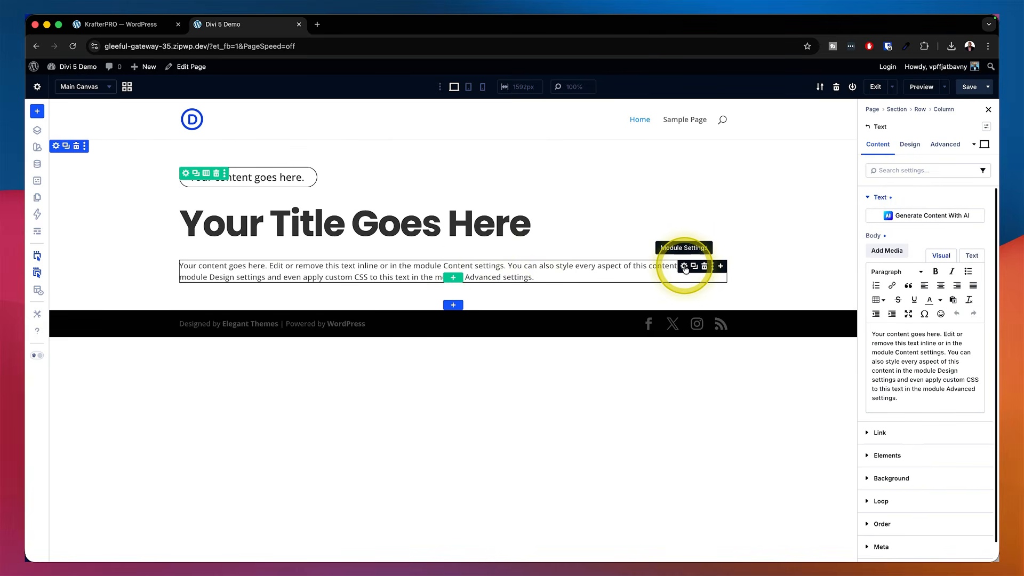
{"action": "left_click", "coordinate": [985, 128]}
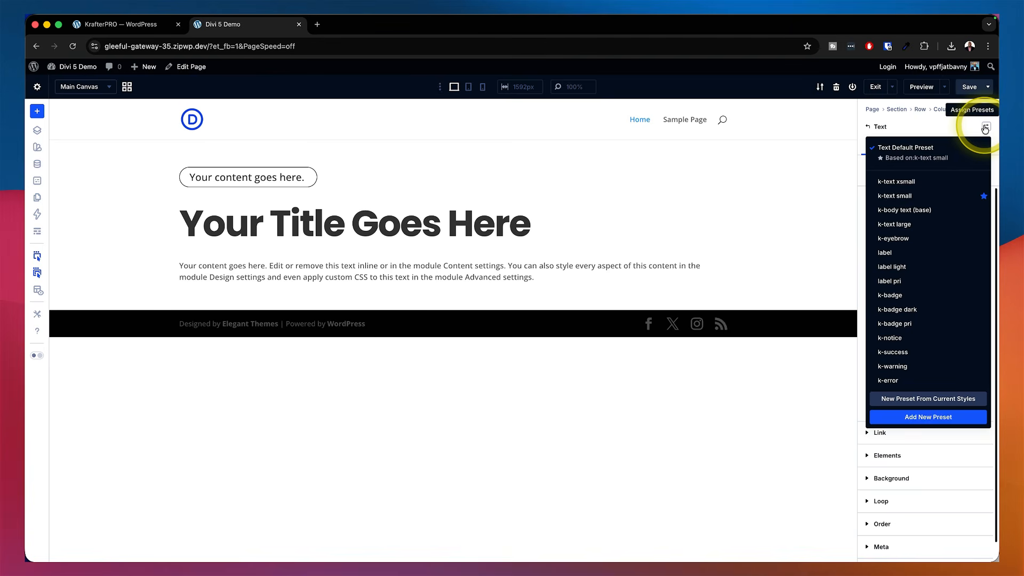
{"action": "left_click", "coordinate": [904, 211]}
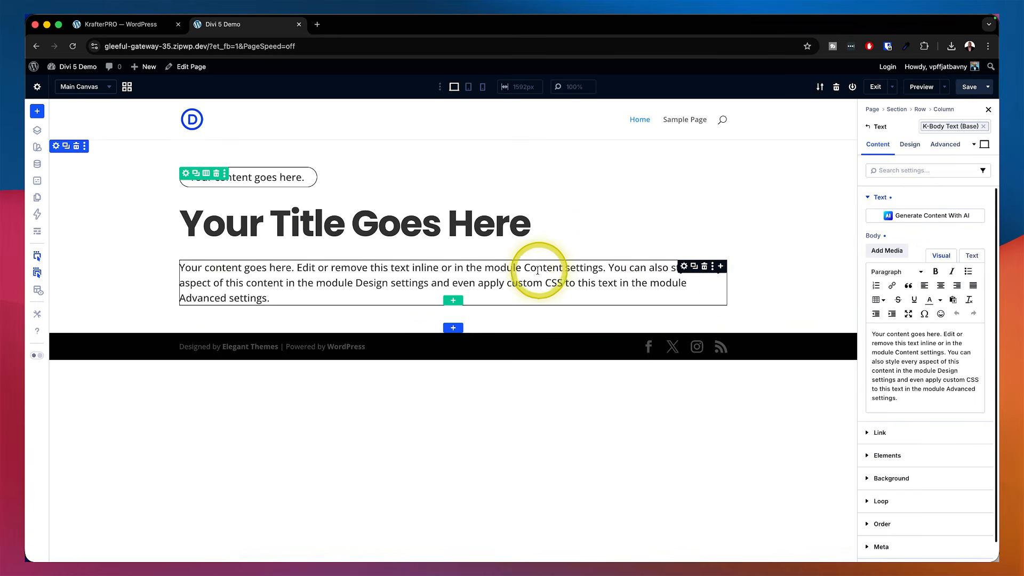
Insert a Group module below the paragraph, add a Button module inside it, and duplicate the button
{"action": "left_click", "coordinate": [721, 267]}
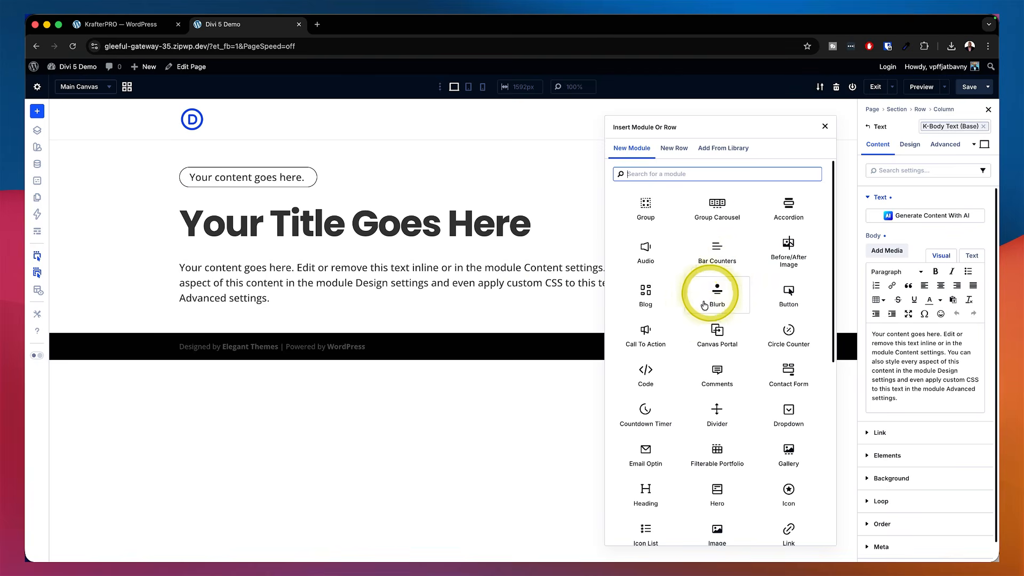
{"action": "left_click", "coordinate": [642, 207]}
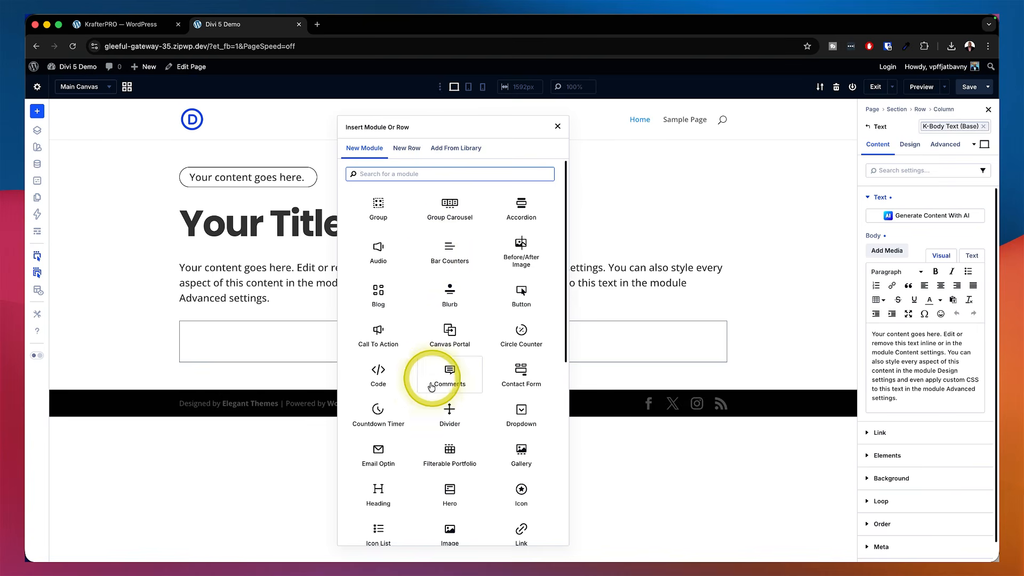
{"action": "left_click", "coordinate": [521, 293]}
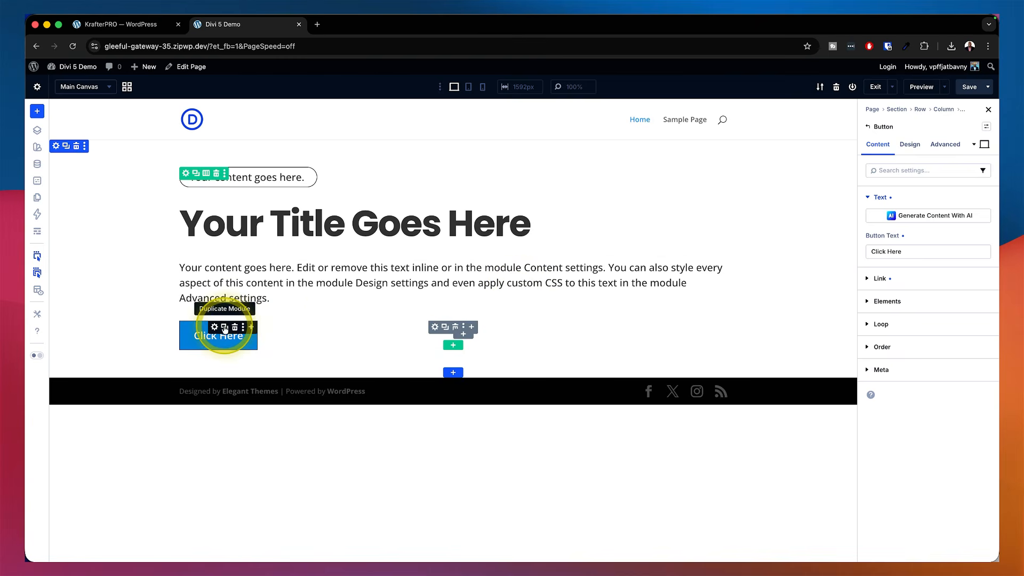
{"action": "left_click", "coordinate": [224, 326]}
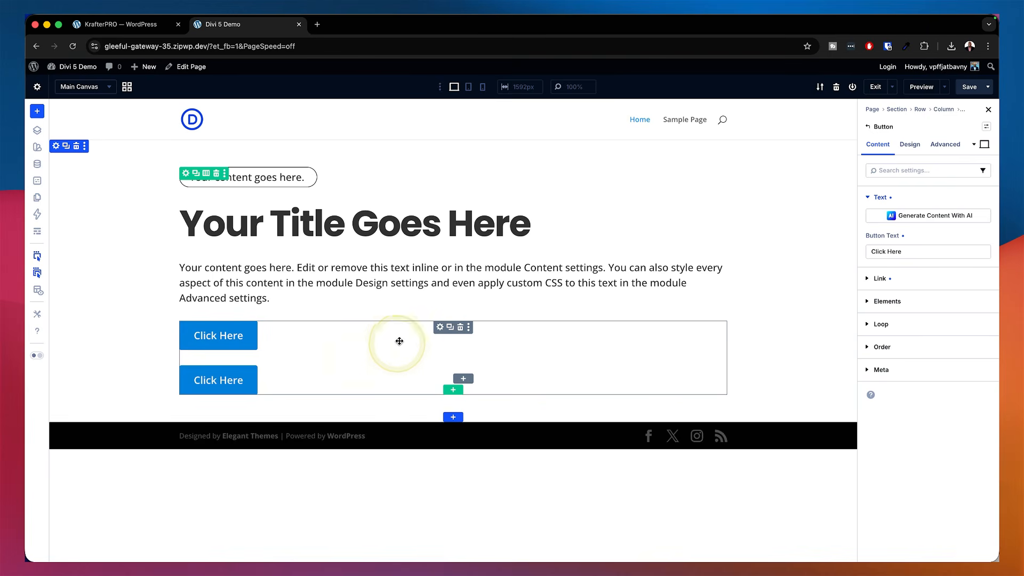
Set the group's layout direction to row and apply the gap medium layout preset
{"action": "left_click", "coordinate": [439, 327]}
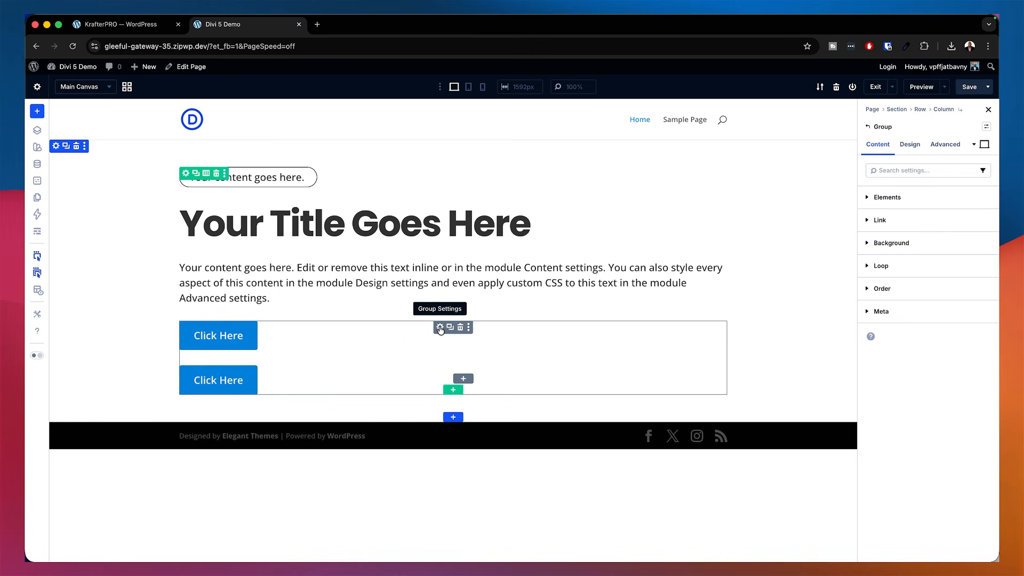
{"action": "left_click", "coordinate": [440, 327]}
{"action": "left_click", "coordinate": [909, 144]}
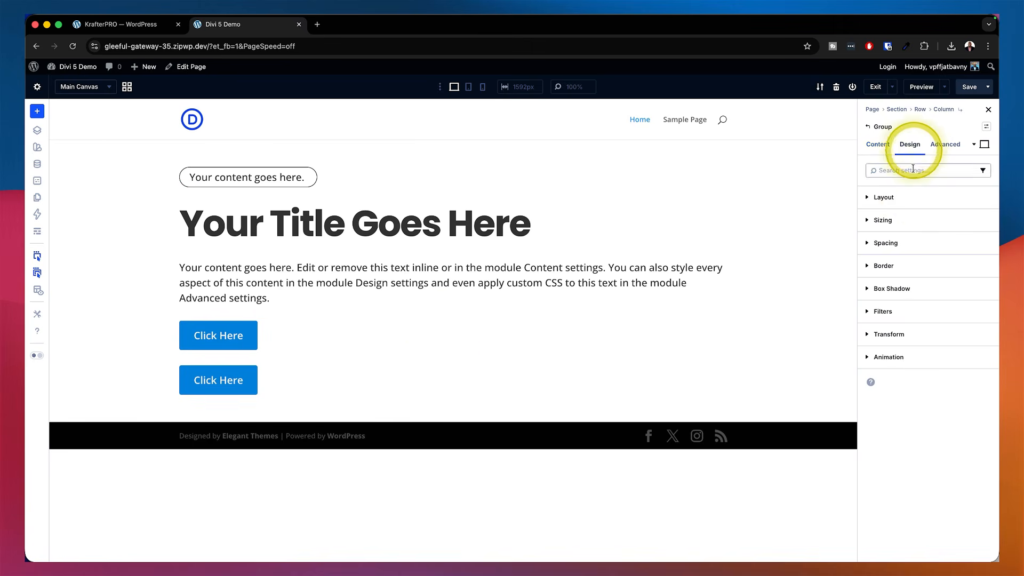
{"action": "left_click", "coordinate": [910, 201]}
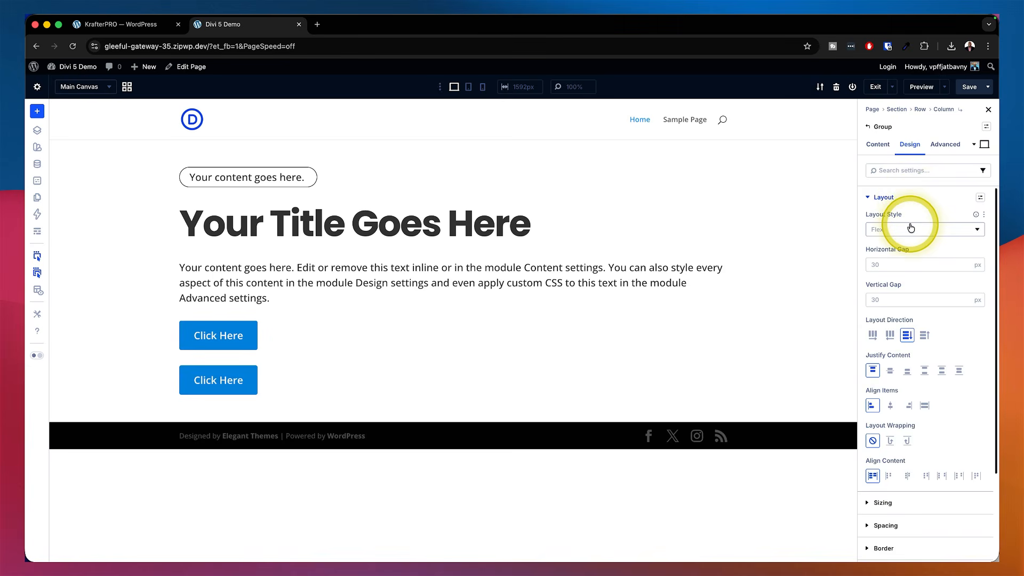
{"action": "left_click", "coordinate": [872, 334]}
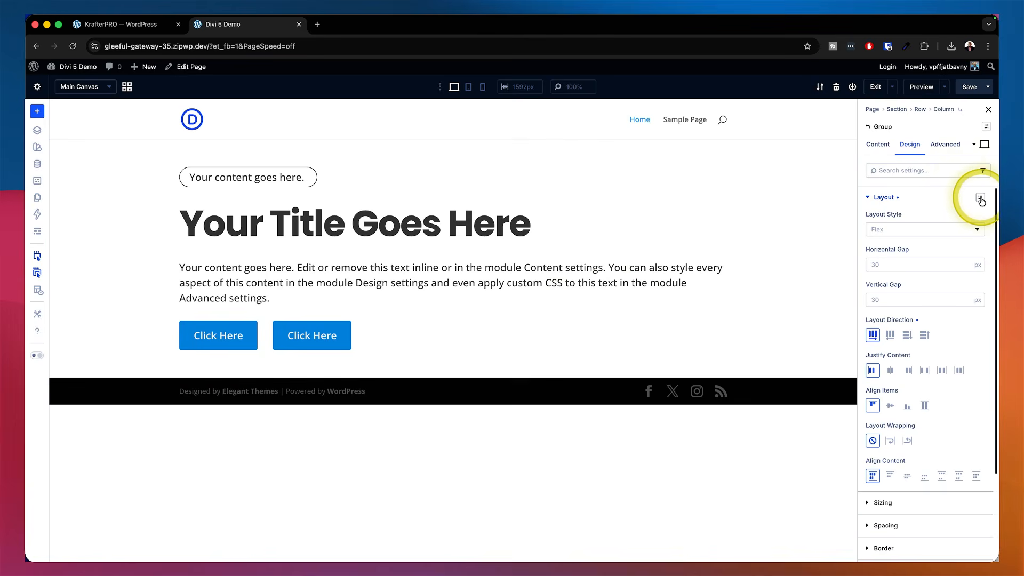
{"action": "left_click", "coordinate": [980, 199]}
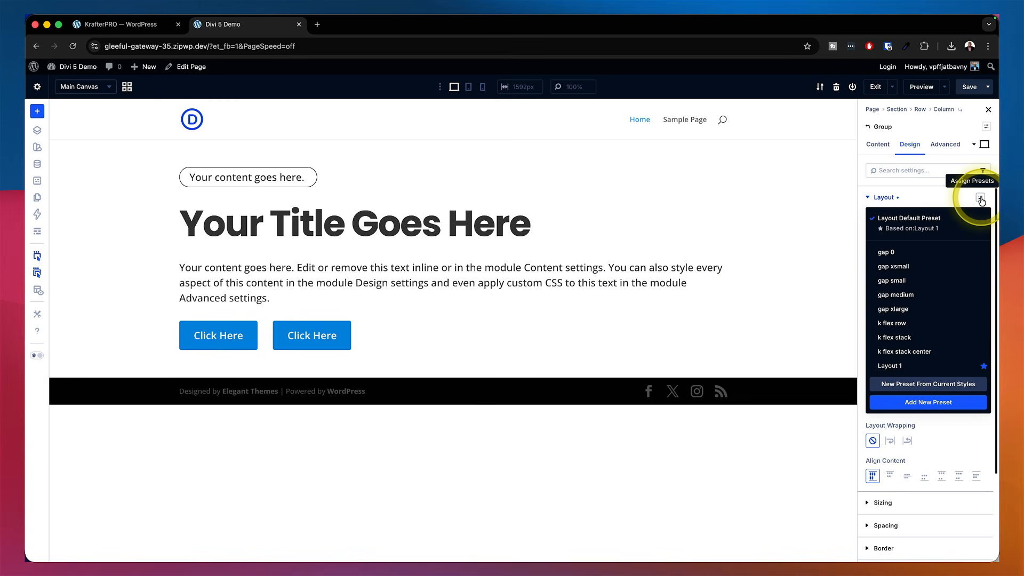
{"action": "left_click", "coordinate": [909, 294]}
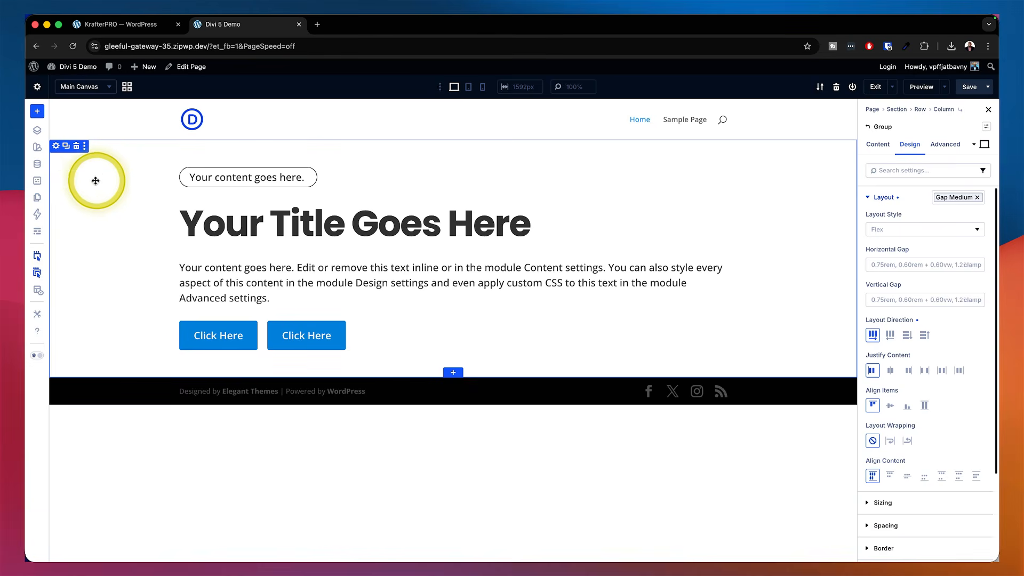
Assign the k-section xlarge preset to the hero section
{"action": "left_click", "coordinate": [56, 147]}
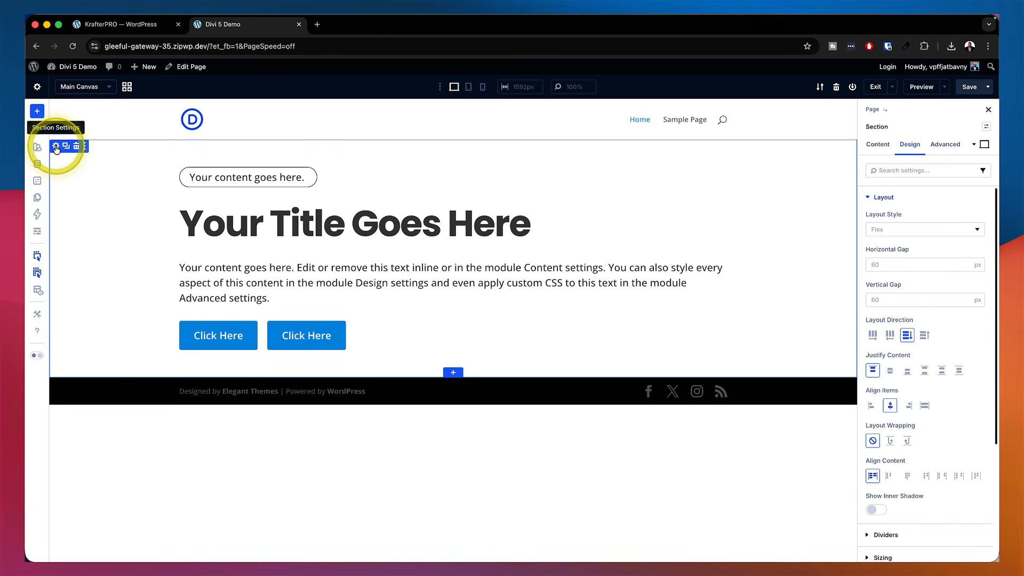
{"action": "left_click", "coordinate": [987, 129]}
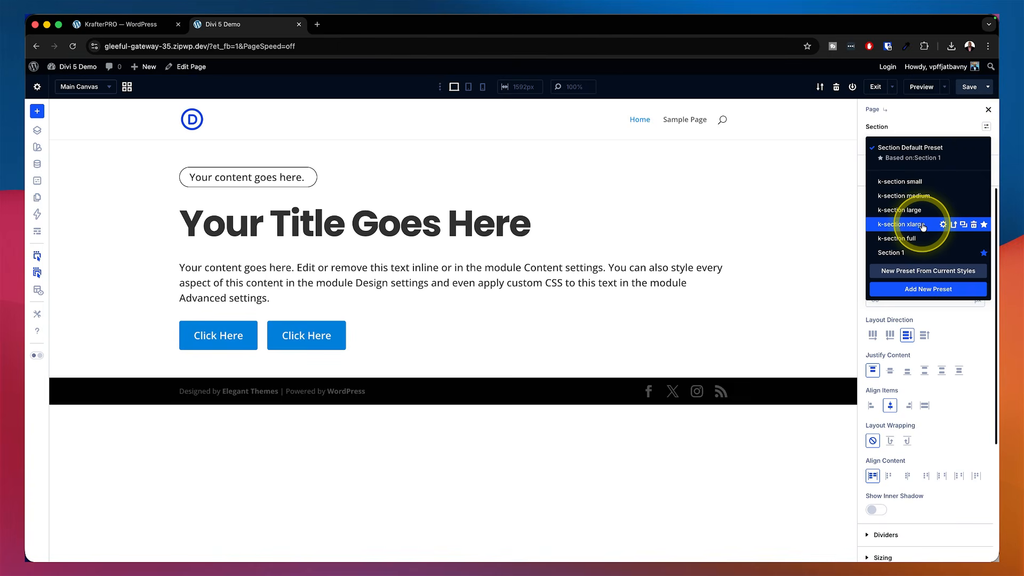
{"action": "left_click", "coordinate": [902, 225]}
{"action": "left_click", "coordinate": [569, 416]}
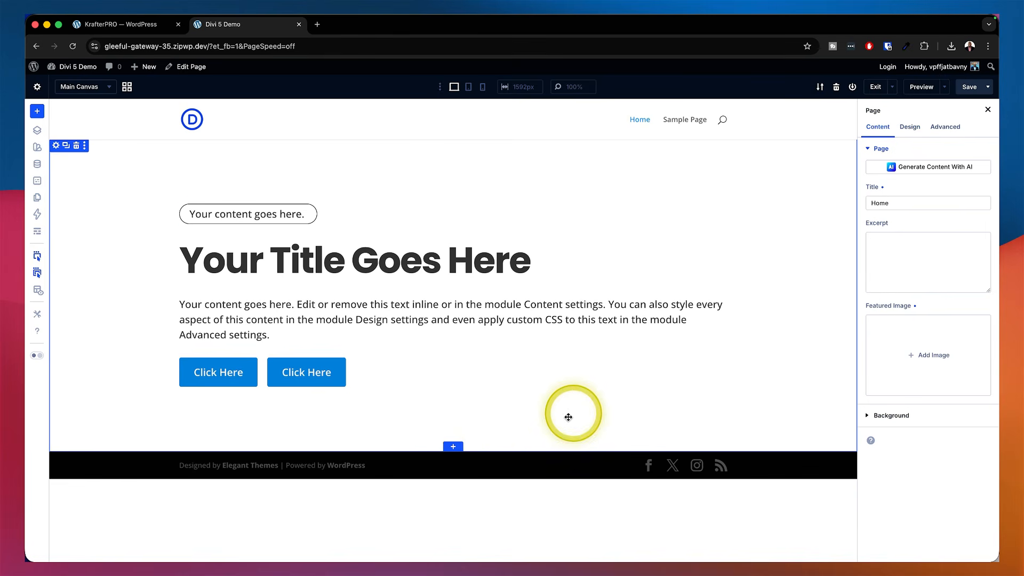
Add a new section with three equal columns below the hero and insert a Blurb module into the first column
{"action": "left_click", "coordinate": [454, 447]}
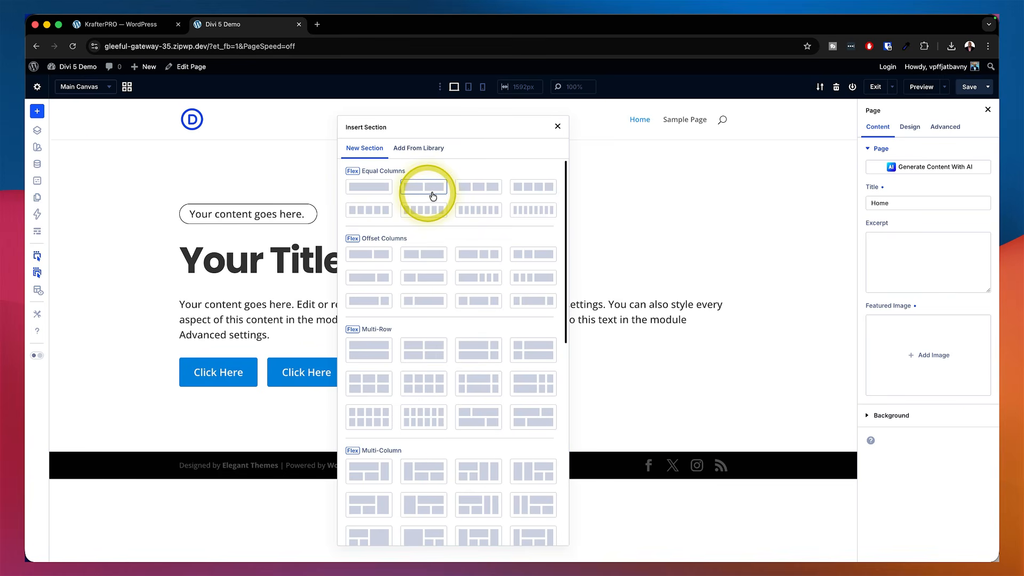
{"action": "left_click", "coordinate": [479, 188]}
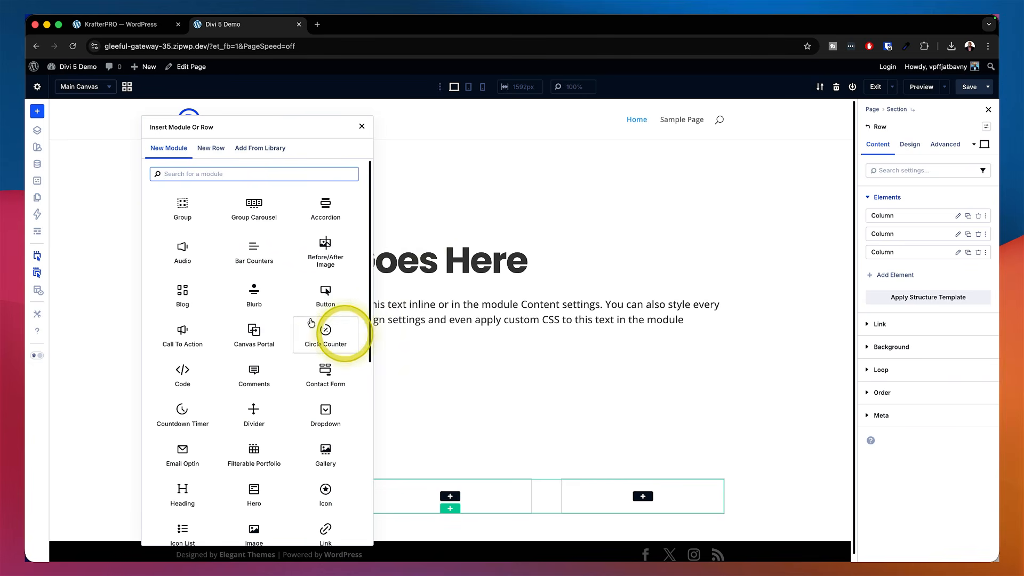
{"action": "left_click", "coordinate": [258, 297]}
{"action": "scroll", "coordinate": [571, 358], "scroll_direction": "down", "scroll_amount": 4}
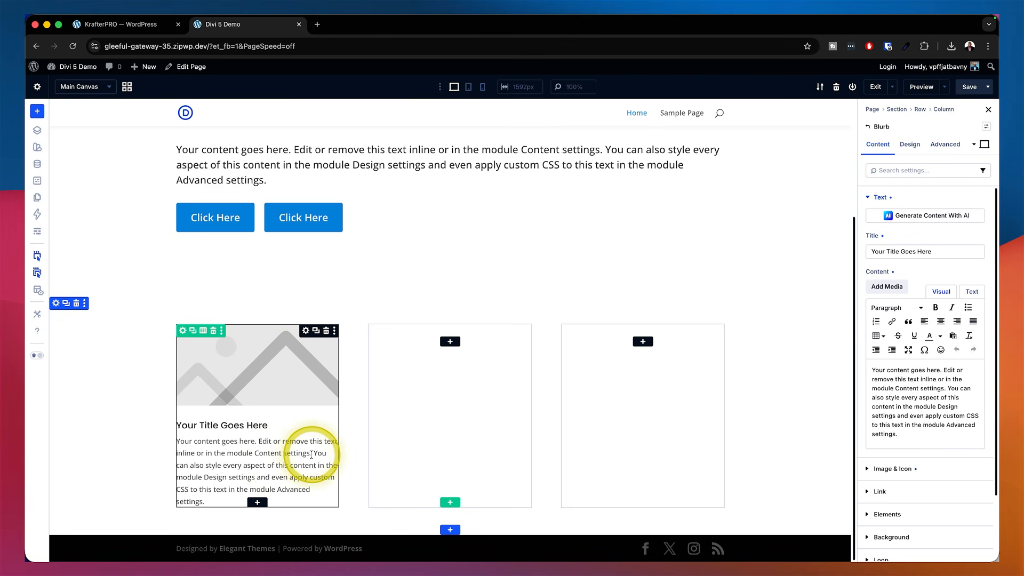
Shorten the blurb's body text by deleting everything after its first sentence
{"action": "left_click_drag", "start_coordinate": [311, 454], "coordinate": [318, 499]}
{"action": "key", "text": "BackSpace"}
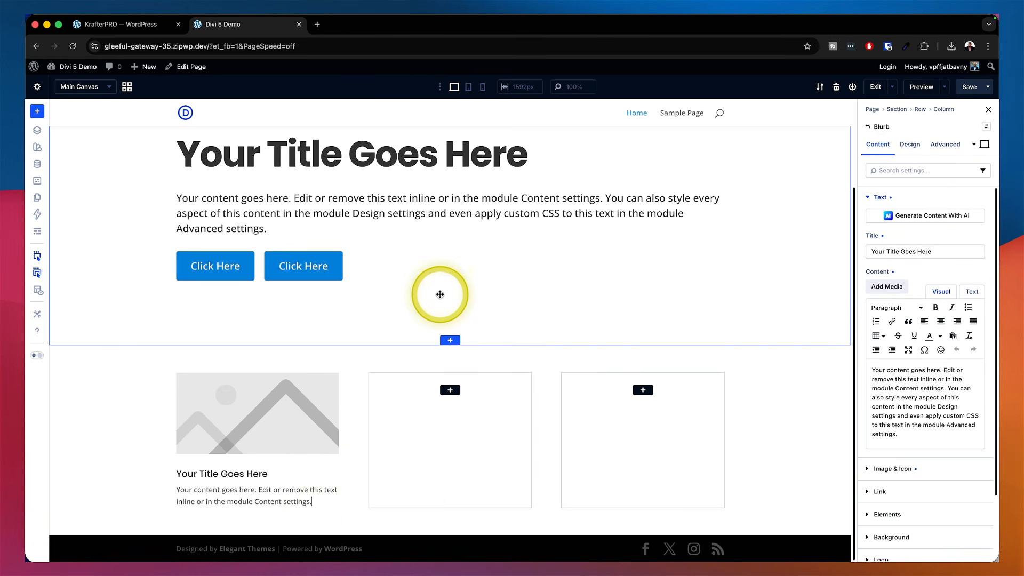
{"action": "left_click", "coordinate": [440, 295]}
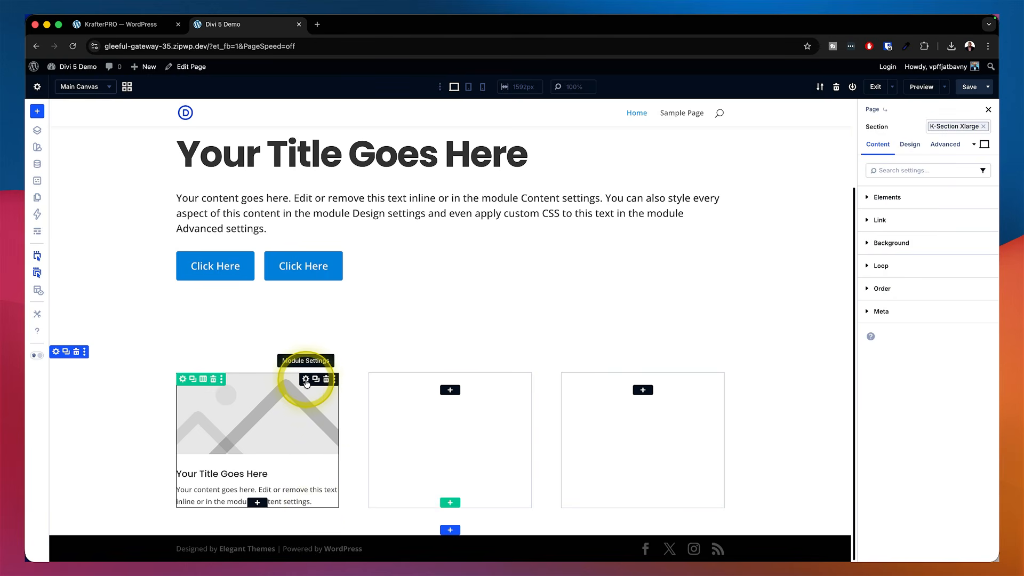
Assign the k-blurb preset to the blurb module
{"action": "left_click", "coordinate": [306, 380]}
{"action": "left_click", "coordinate": [986, 128]}
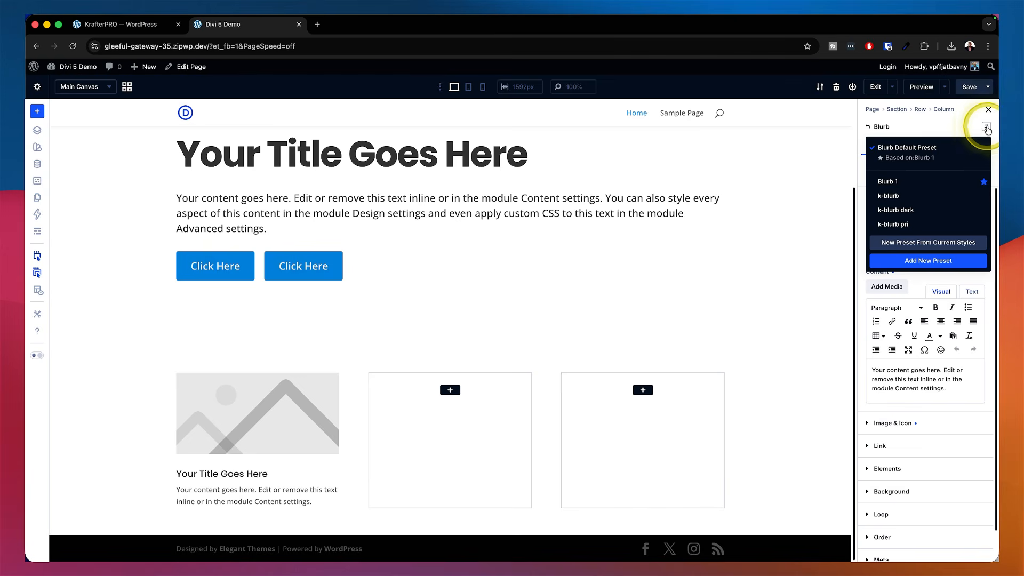
{"action": "left_click", "coordinate": [896, 196]}
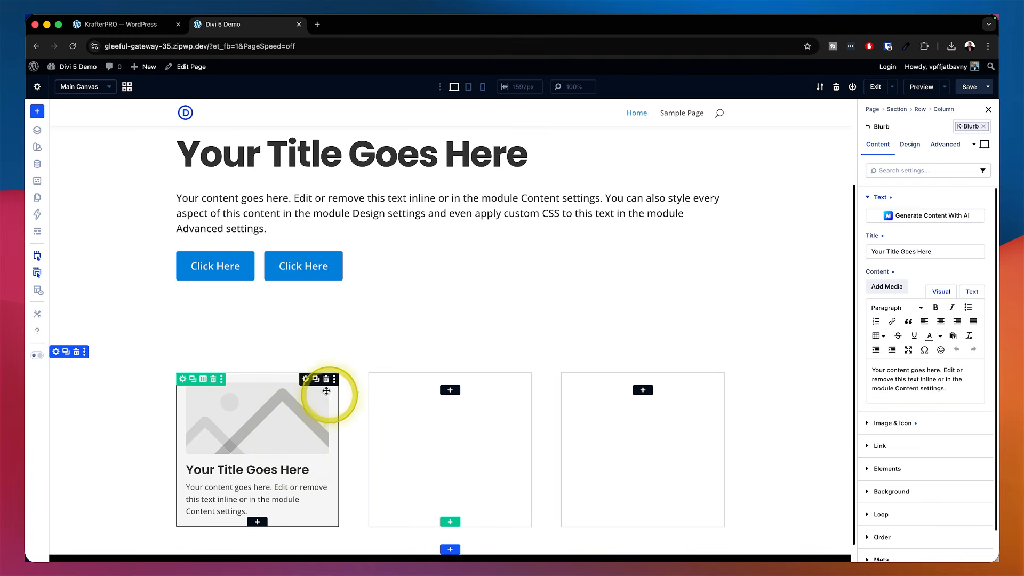
Duplicate the blurb twice and move the copies into the second and third columns
{"action": "left_click", "coordinate": [315, 379]}
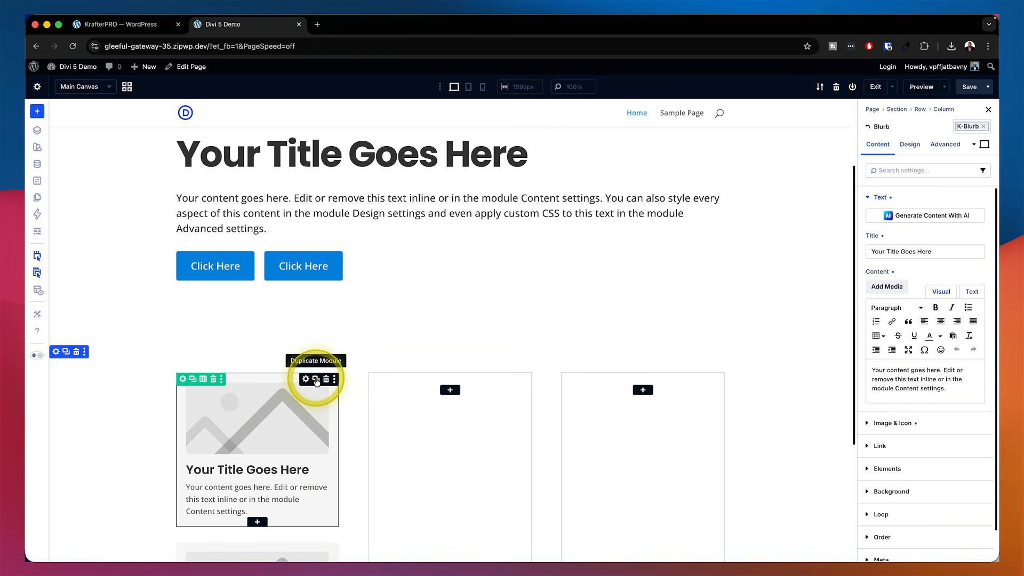
{"action": "left_click_drag", "start_coordinate": [305, 382], "coordinate": [425, 384]}
{"action": "scroll", "coordinate": [273, 429], "scroll_direction": "down", "scroll_amount": 3}
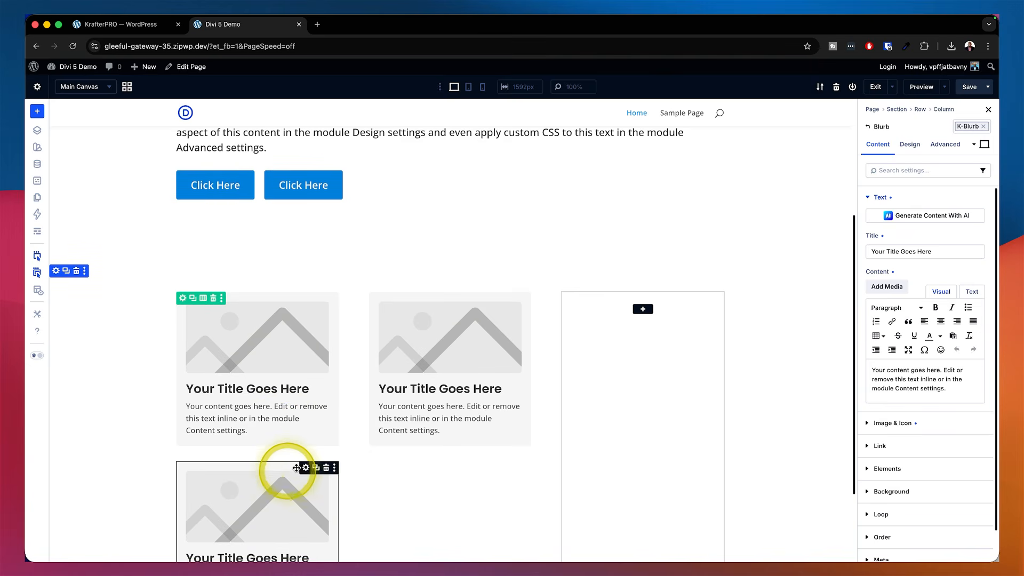
{"action": "left_click_drag", "start_coordinate": [309, 469], "coordinate": [659, 388]}
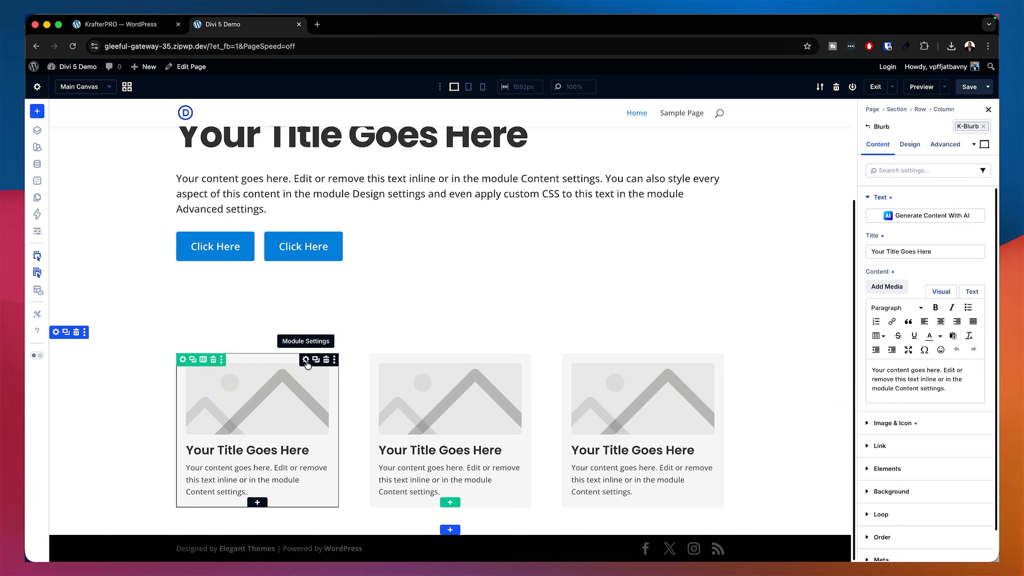
Set the new section's background color to the Pri 300 global color variable
{"action": "left_click", "coordinate": [57, 335]}
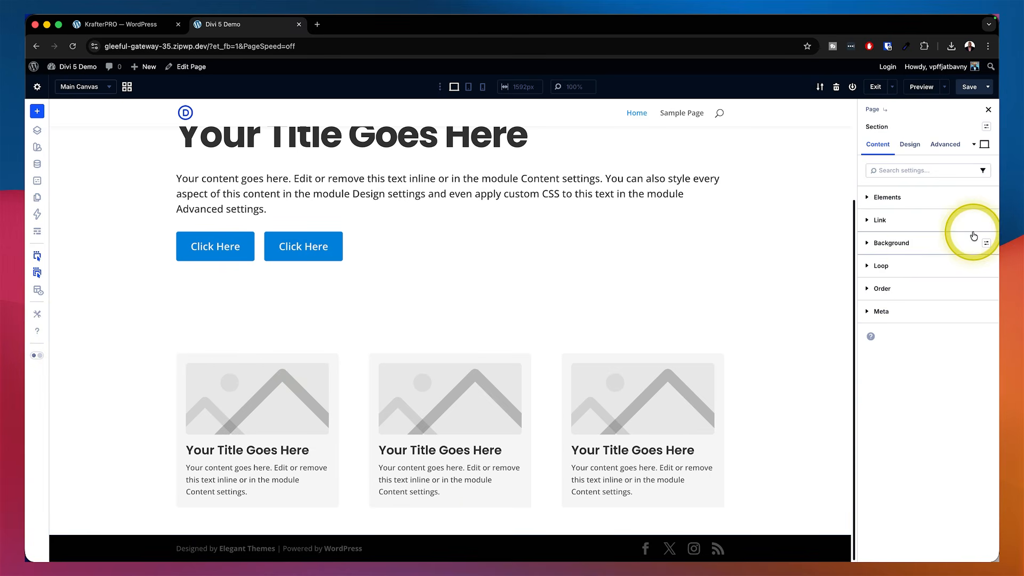
{"action": "left_click", "coordinate": [915, 247]}
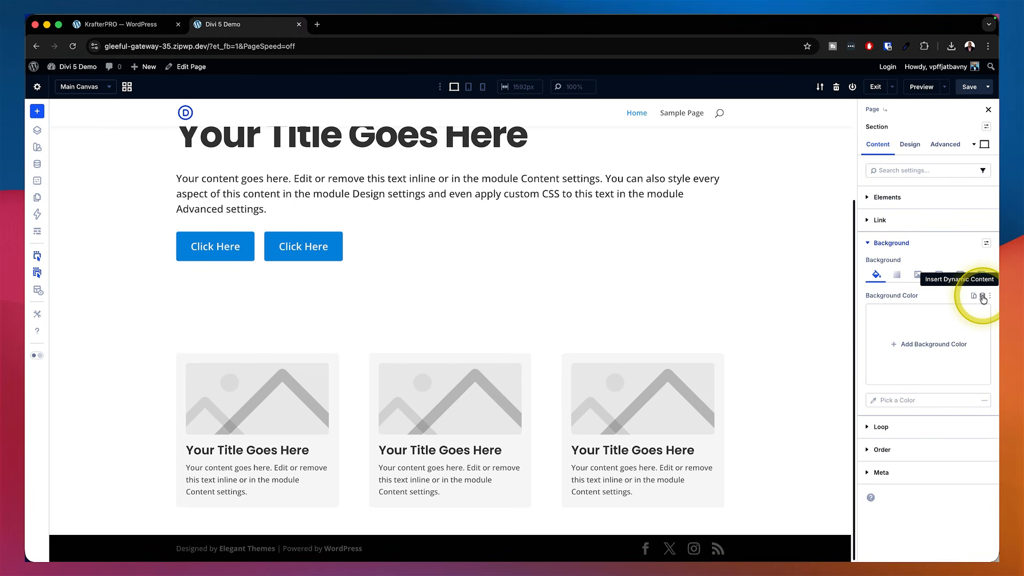
{"action": "left_click", "coordinate": [982, 297]}
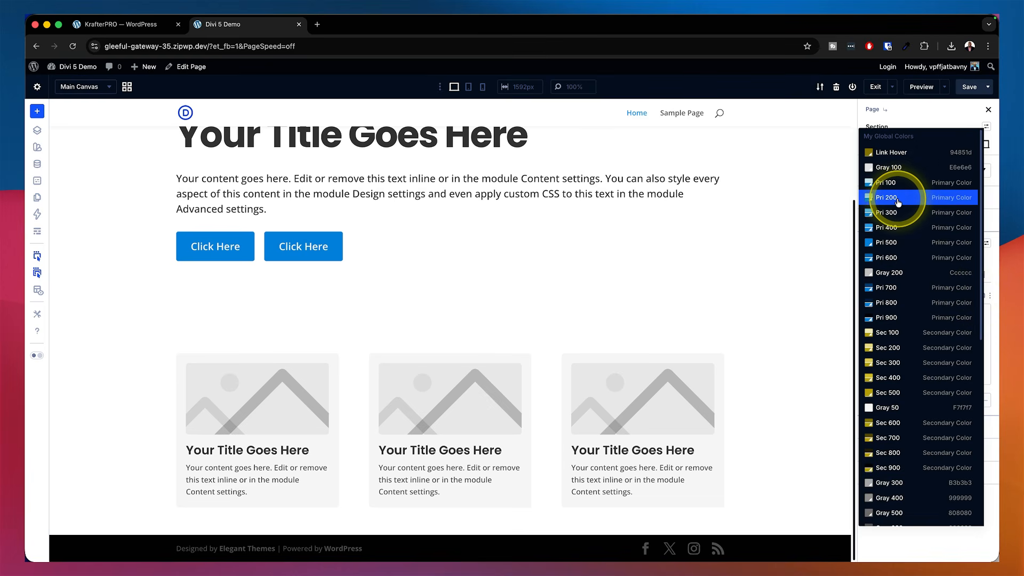
{"action": "left_click", "coordinate": [896, 215]}
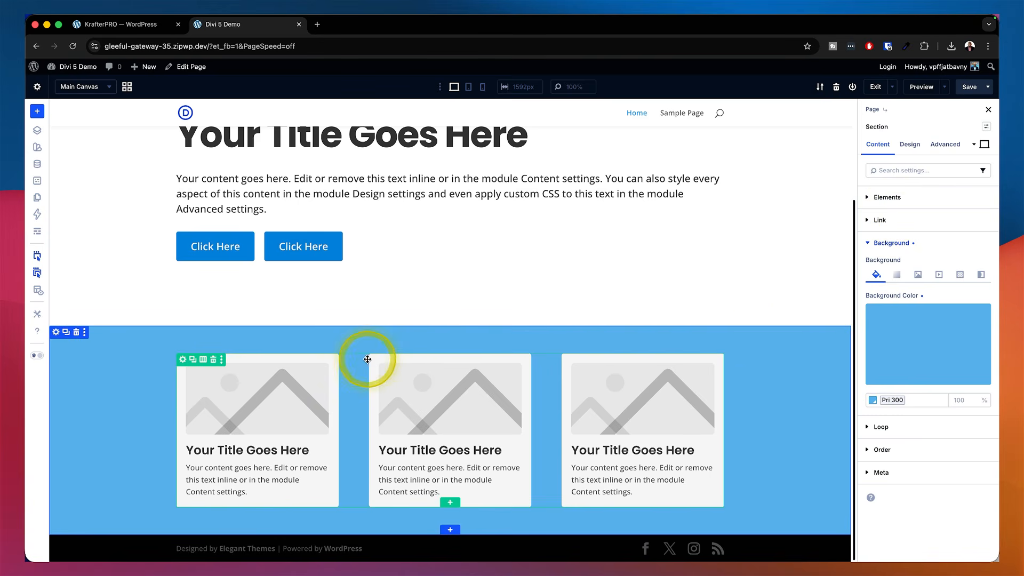
Set the first blurb's background color to the Pri 200 global color variable
{"action": "left_click", "coordinate": [306, 360]}
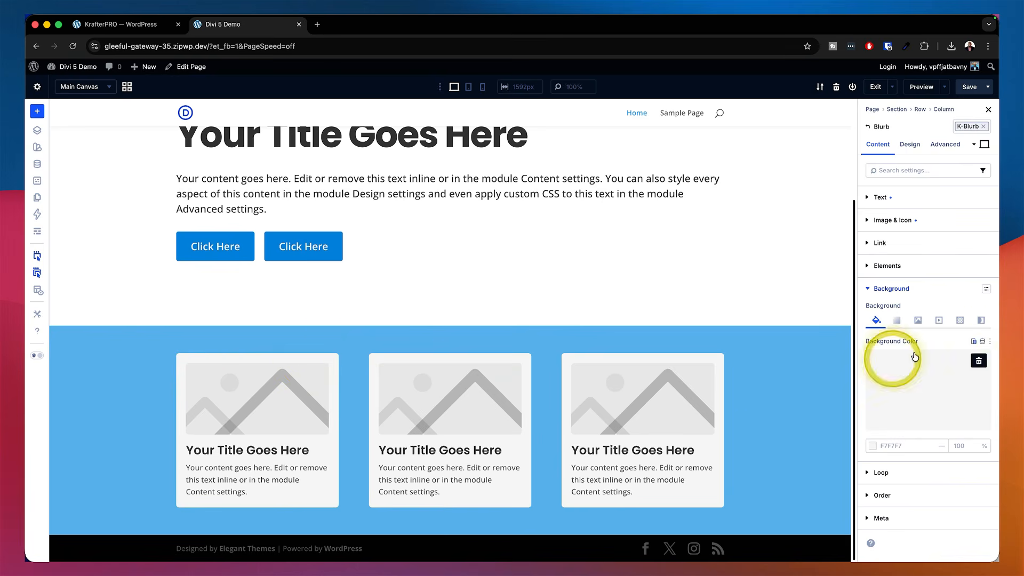
{"action": "left_click", "coordinate": [984, 344]}
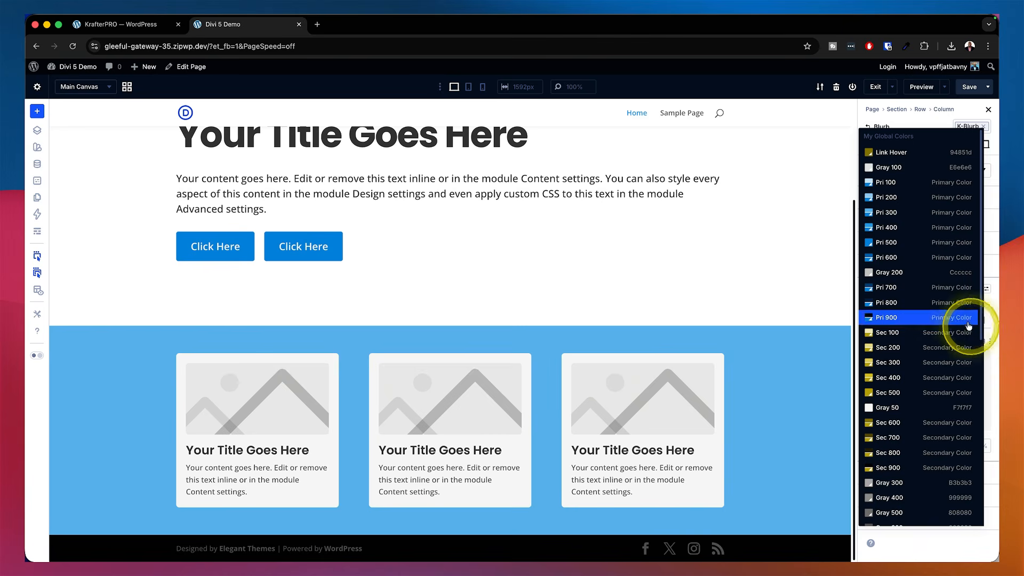
{"action": "left_click", "coordinate": [905, 182]}
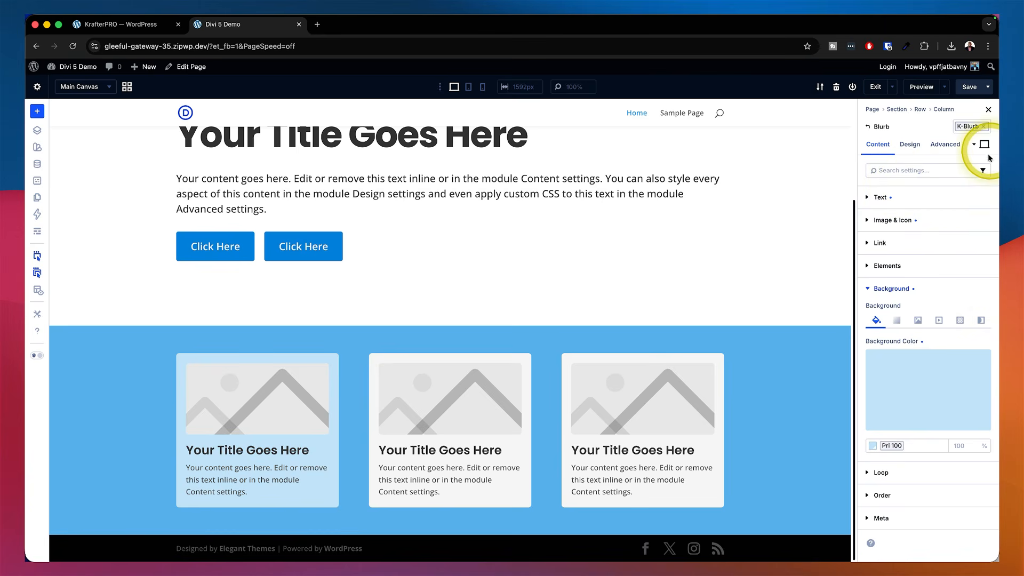
{"action": "left_click", "coordinate": [982, 341]}
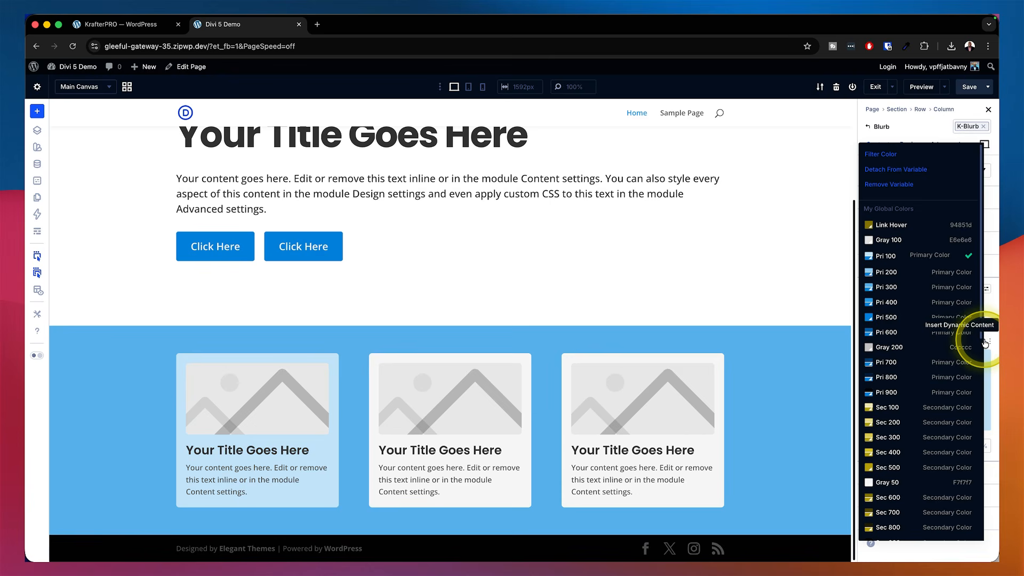
{"action": "left_click", "coordinate": [889, 273]}
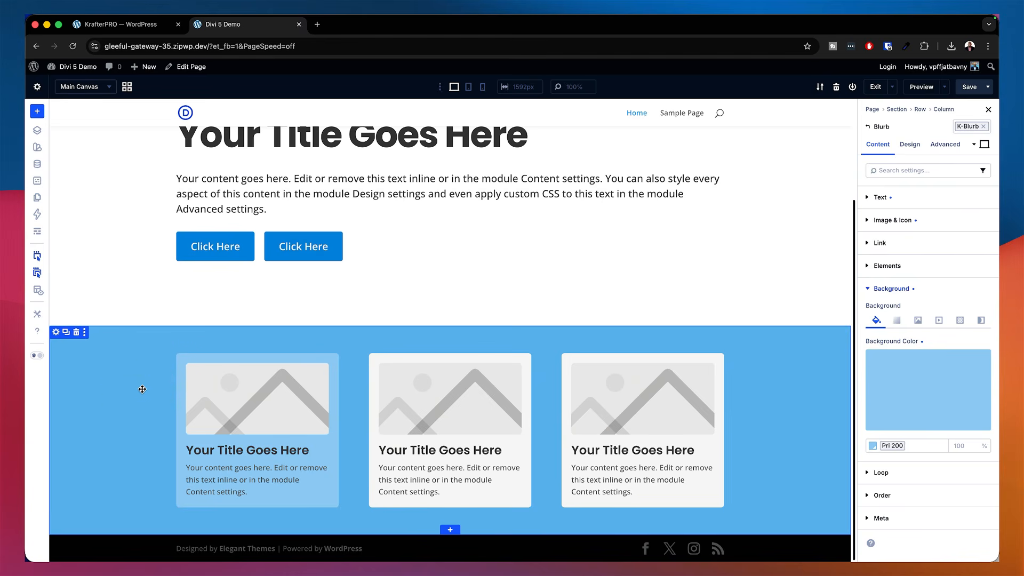
Save the page
{"action": "left_click", "coordinate": [968, 87]}
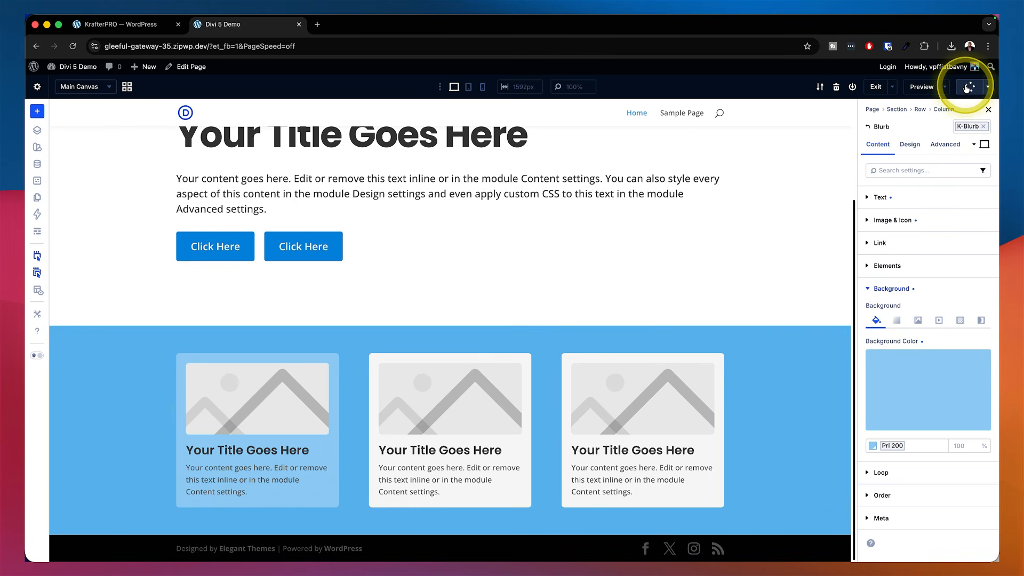
{"action": "scroll", "coordinate": [745, 237], "scroll_direction": "up", "scroll_amount": 3}
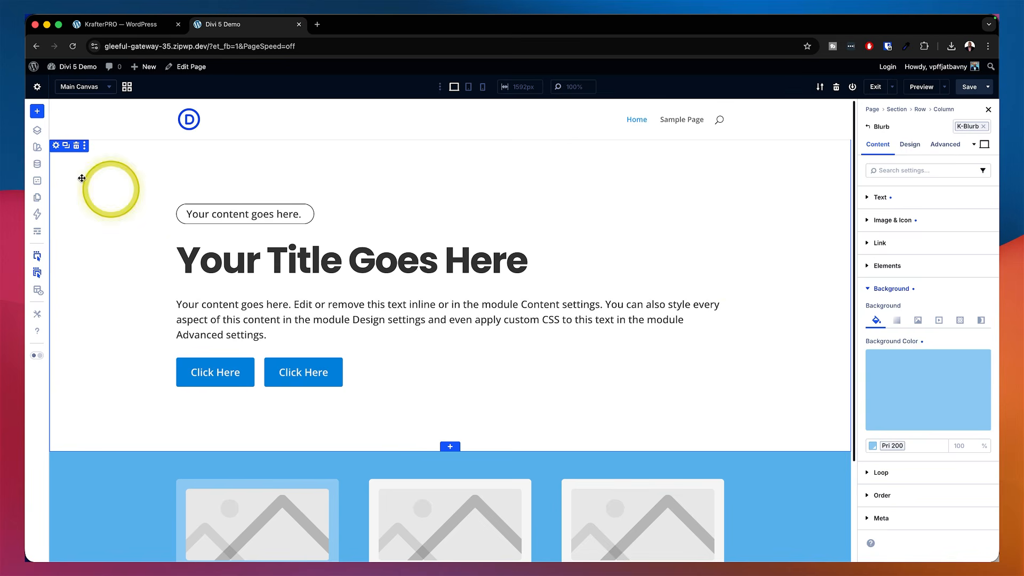
In the Variable Manager, change the Primary Color global color variable to 1642E2
{"action": "left_click", "coordinate": [38, 165]}
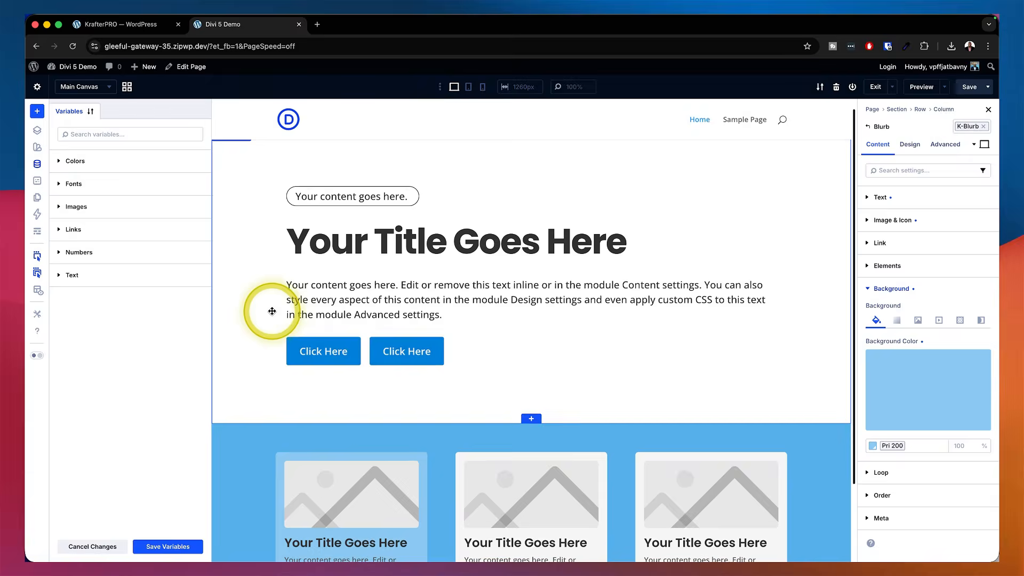
{"action": "left_click", "coordinate": [74, 161]}
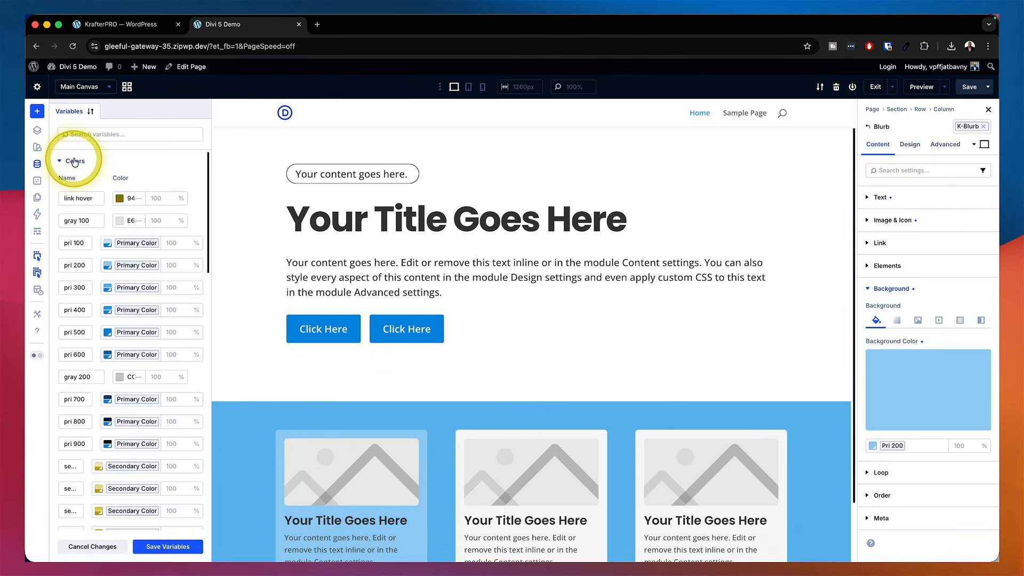
{"action": "scroll", "coordinate": [103, 331], "scroll_direction": "down", "scroll_amount": 6}
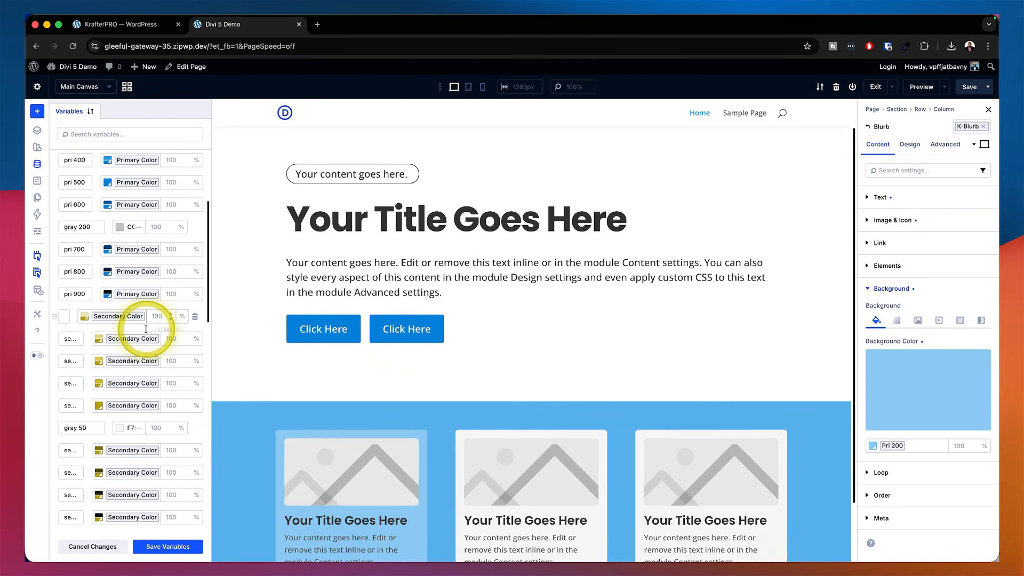
{"action": "scroll", "coordinate": [145, 328], "scroll_direction": "down", "scroll_amount": 10}
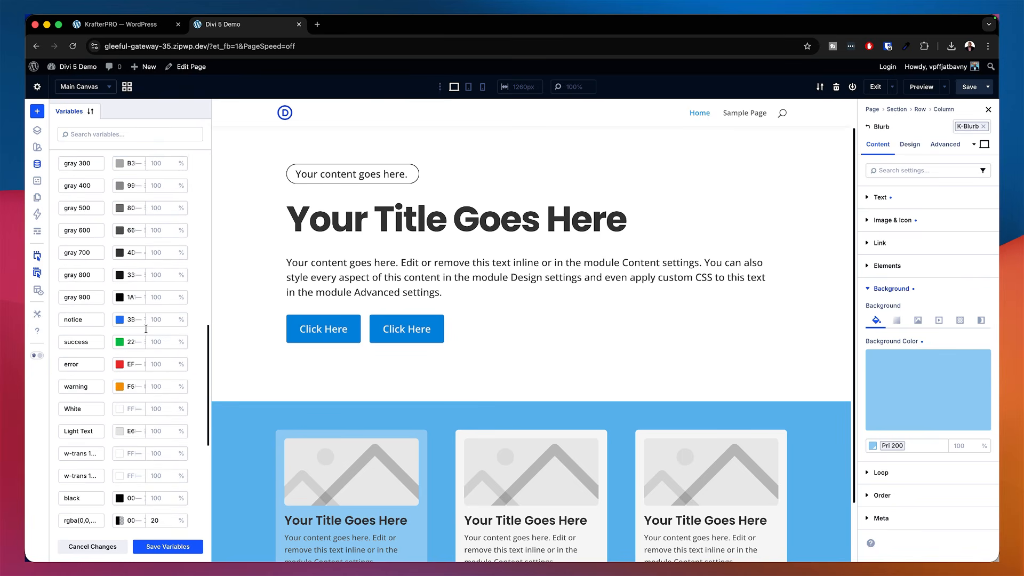
{"action": "scroll", "coordinate": [126, 366], "scroll_direction": "down", "scroll_amount": 6}
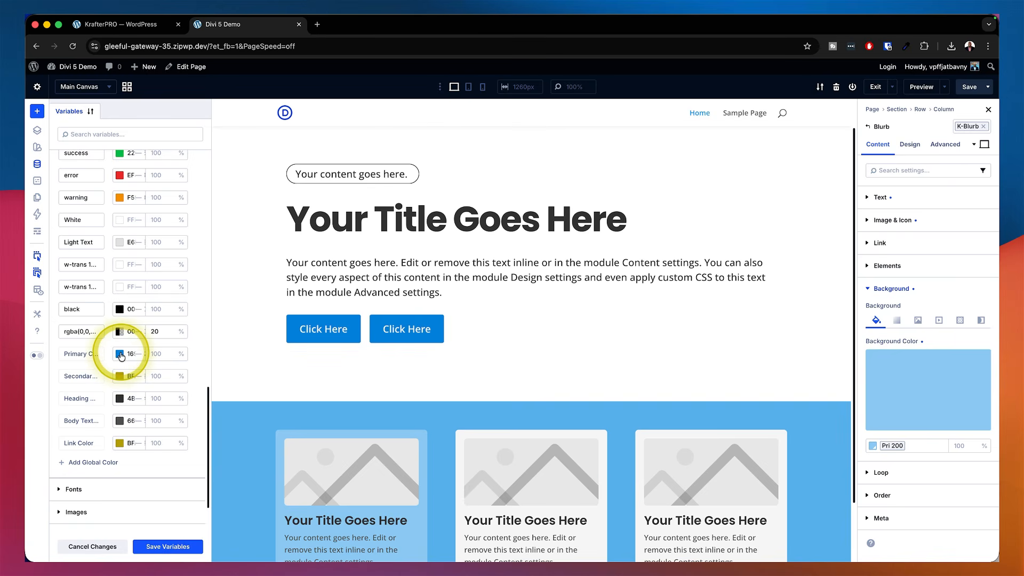
{"action": "left_click", "coordinate": [119, 354]}
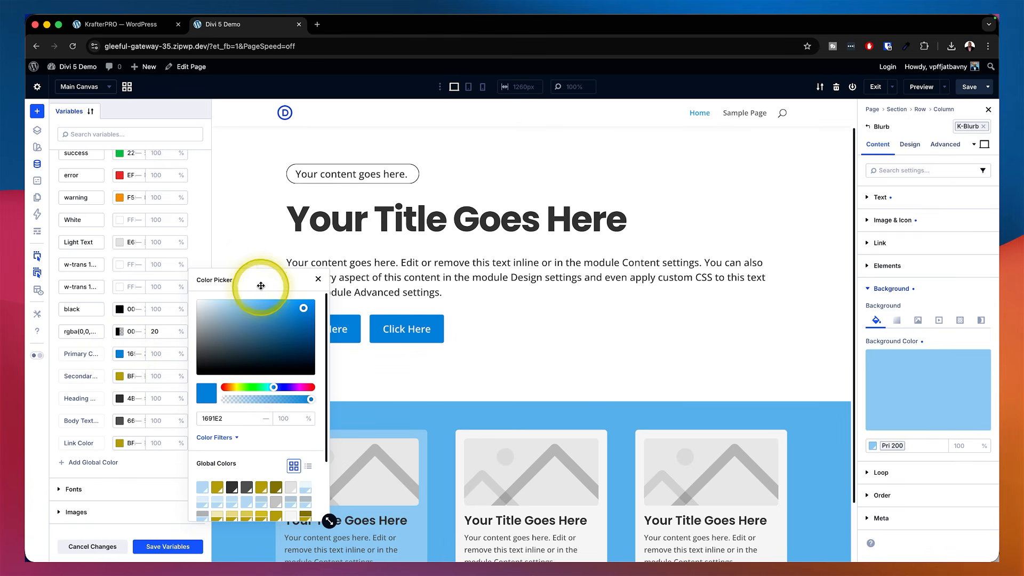
{"action": "left_click_drag", "start_coordinate": [260, 286], "coordinate": [752, 132]}
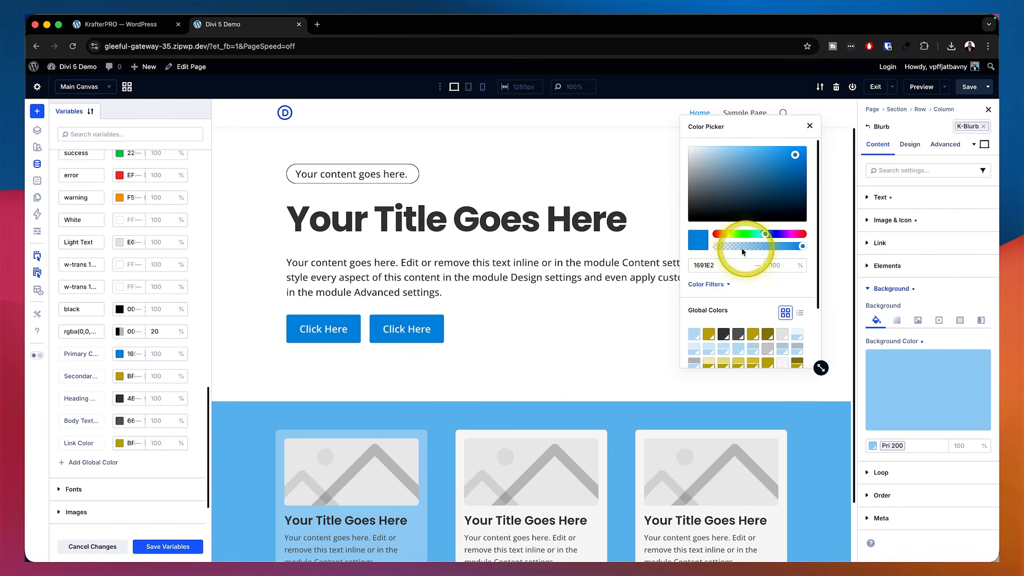
{"action": "mouse_move", "coordinate": [765, 234]}
{"action": "left_mouse_down"}
{"action": "mouse_move", "coordinate": [720, 234]}
{"action": "mouse_move", "coordinate": [795, 234]}
{"action": "mouse_move", "coordinate": [784, 235]}
{"action": "left_mouse_up"}
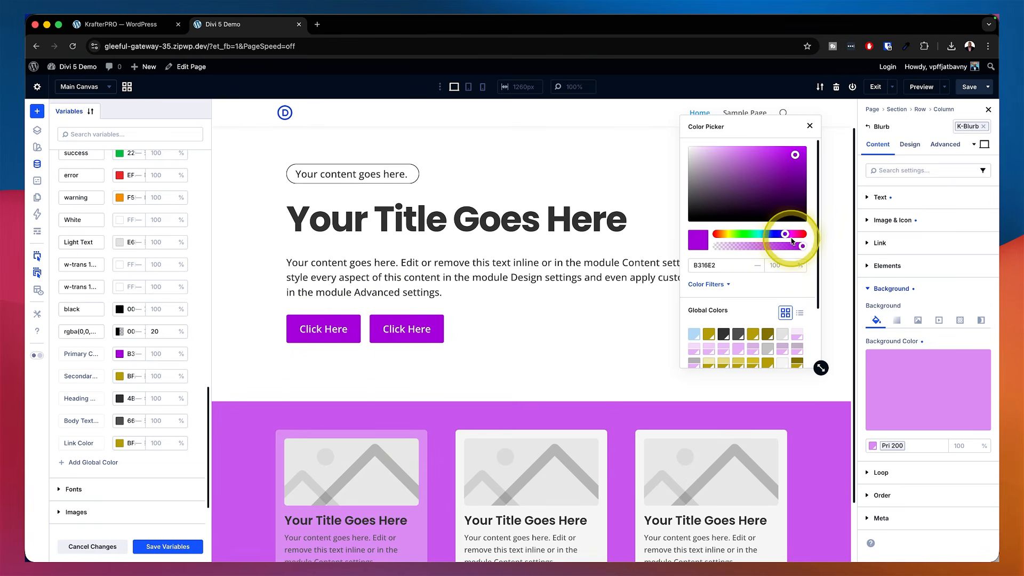
{"action": "left_click_drag", "start_coordinate": [784, 235], "coordinate": [778, 235]}
{"action": "mouse_move", "coordinate": [771, 235]}
{"action": "left_mouse_down"}
{"action": "mouse_move", "coordinate": [758, 236]}
{"action": "mouse_move", "coordinate": [771, 235]}
{"action": "left_mouse_up"}
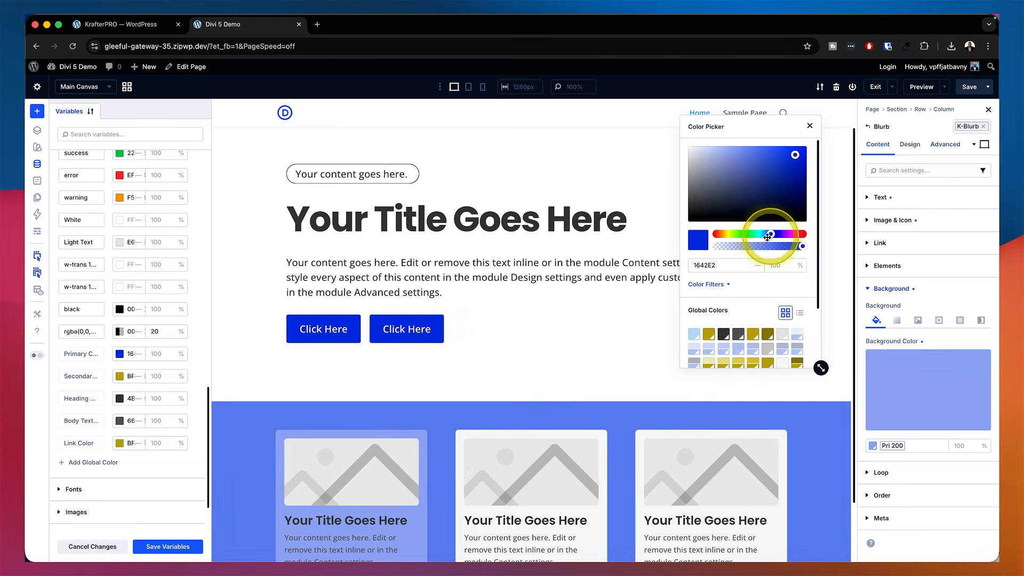
{"action": "left_click", "coordinate": [810, 127]}
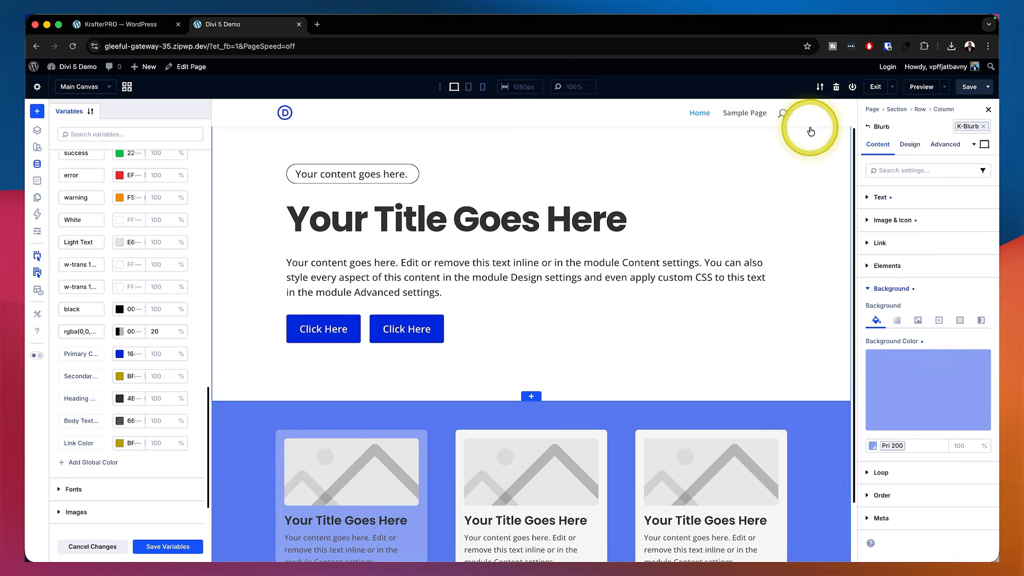
Save the variables, apply the changes site-wide, and close the Variable Manager
{"action": "left_click", "coordinate": [178, 547]}
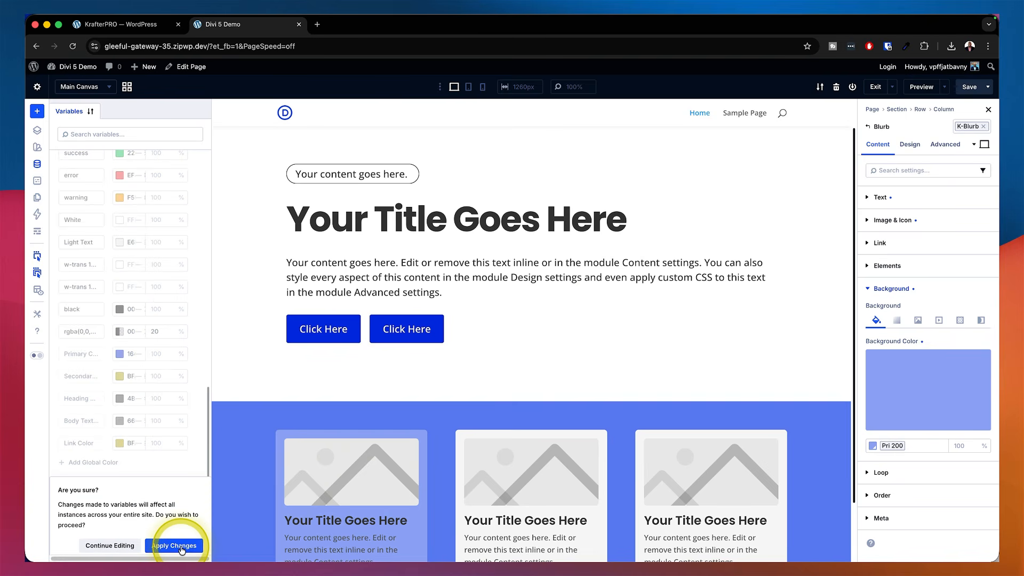
{"action": "left_click", "coordinate": [181, 547]}
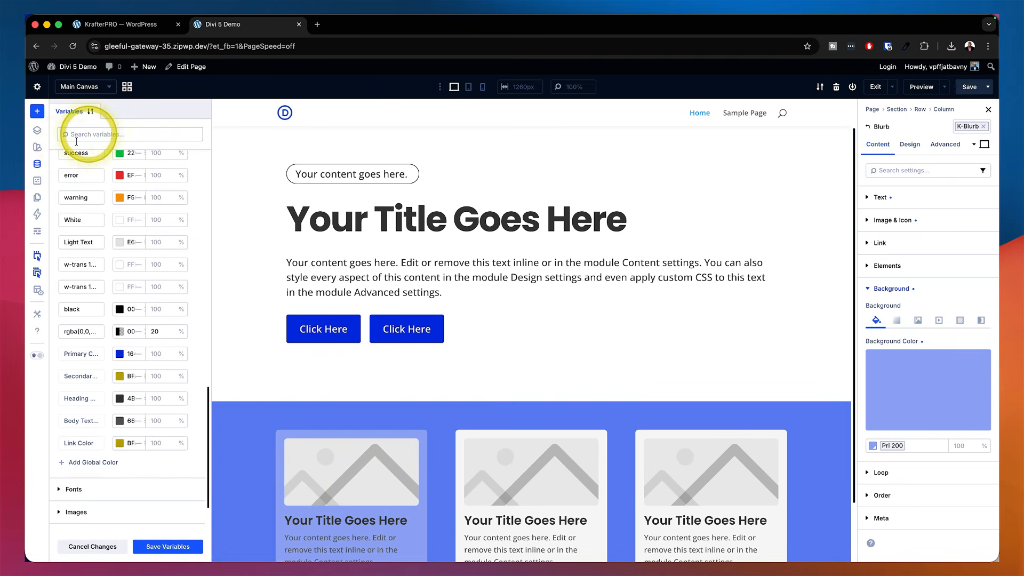
{"action": "left_click", "coordinate": [37, 165]}
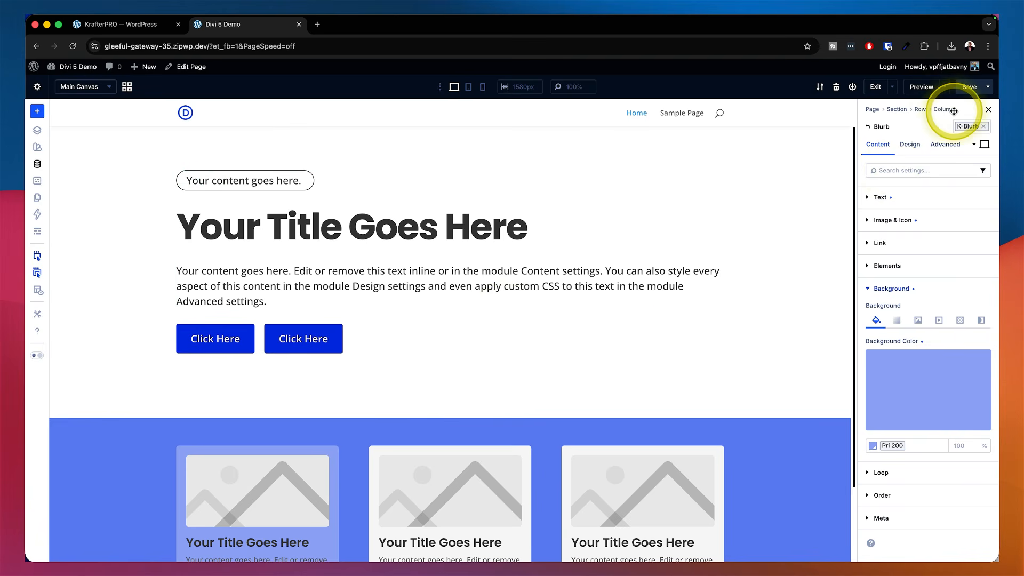
Apply the secondary button preset to the first hero button
{"action": "left_click", "coordinate": [213, 331]}
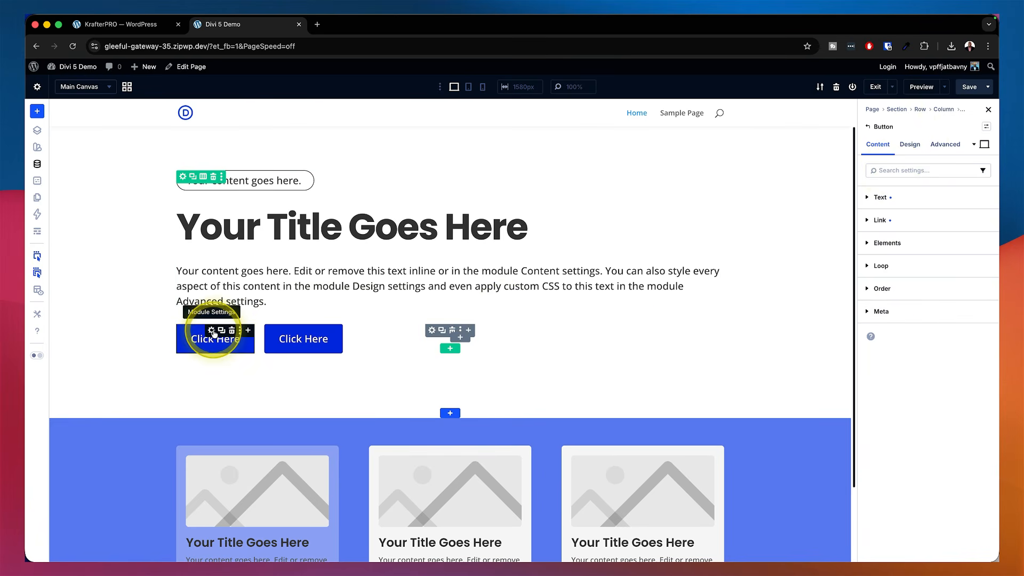
{"action": "left_click", "coordinate": [987, 129]}
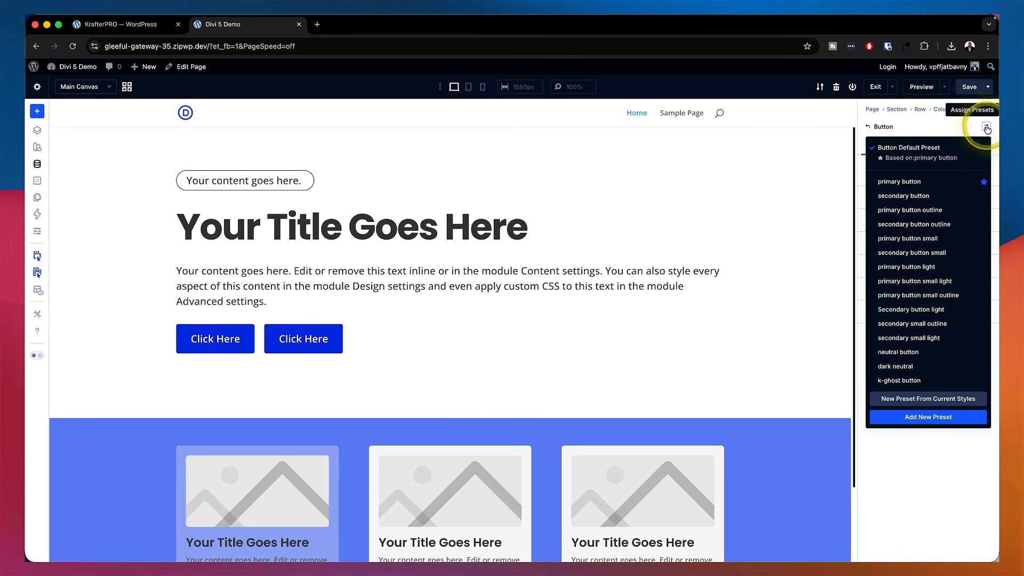
{"action": "left_click", "coordinate": [925, 197]}
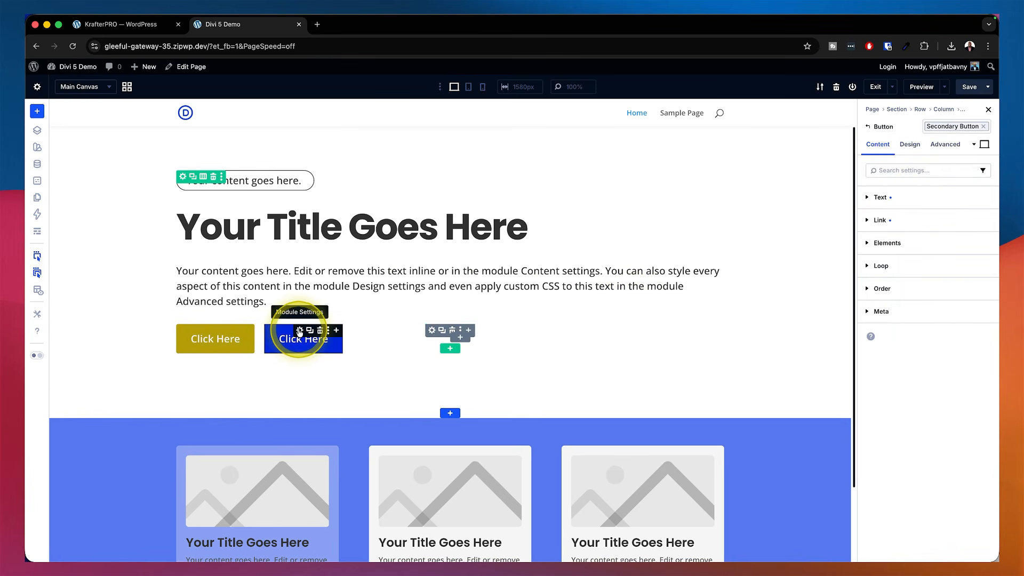
Apply the neutral button preset to the second hero button
{"action": "left_click", "coordinate": [299, 331]}
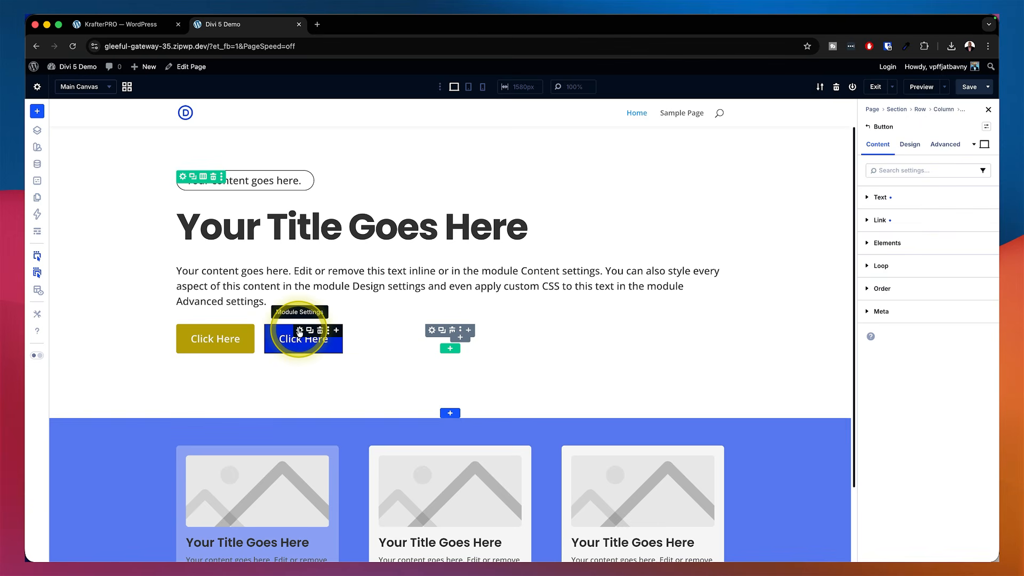
{"action": "left_click", "coordinate": [986, 128]}
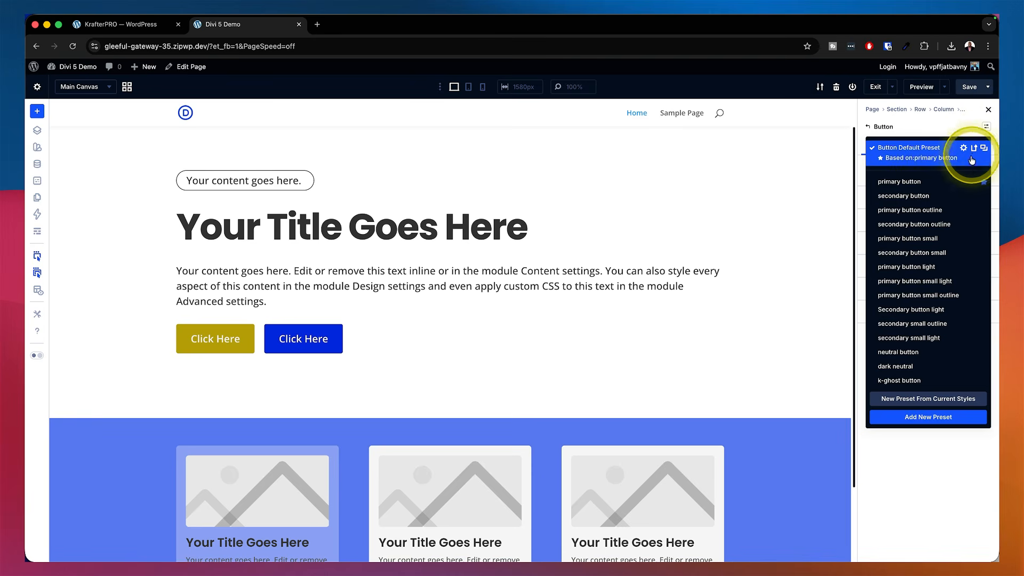
{"action": "left_click", "coordinate": [908, 354]}
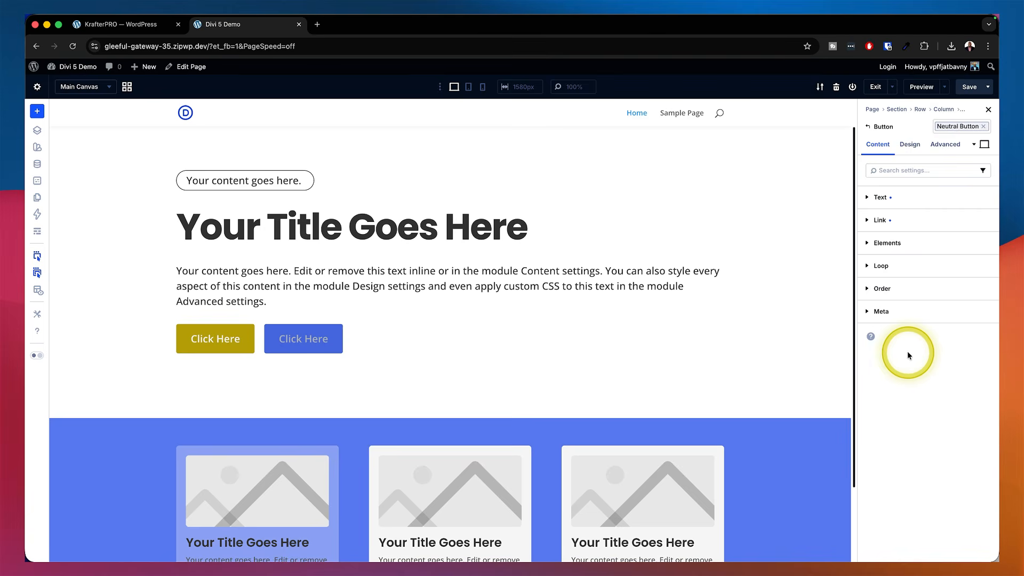
{"action": "scroll", "coordinate": [783, 290], "scroll_direction": "down", "scroll_amount": 3}
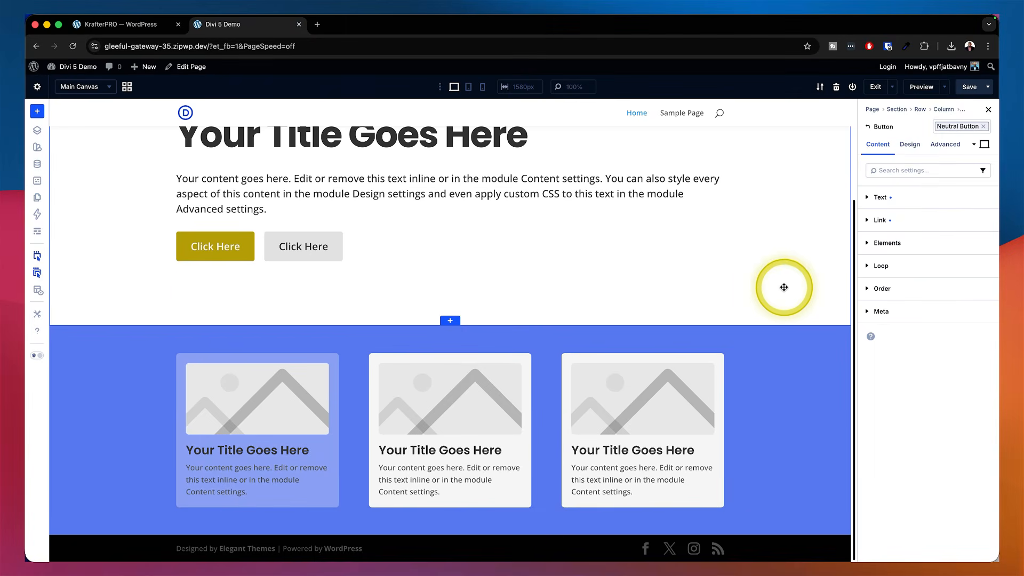
{"action": "scroll", "coordinate": [784, 286], "scroll_direction": "up", "scroll_amount": 4}
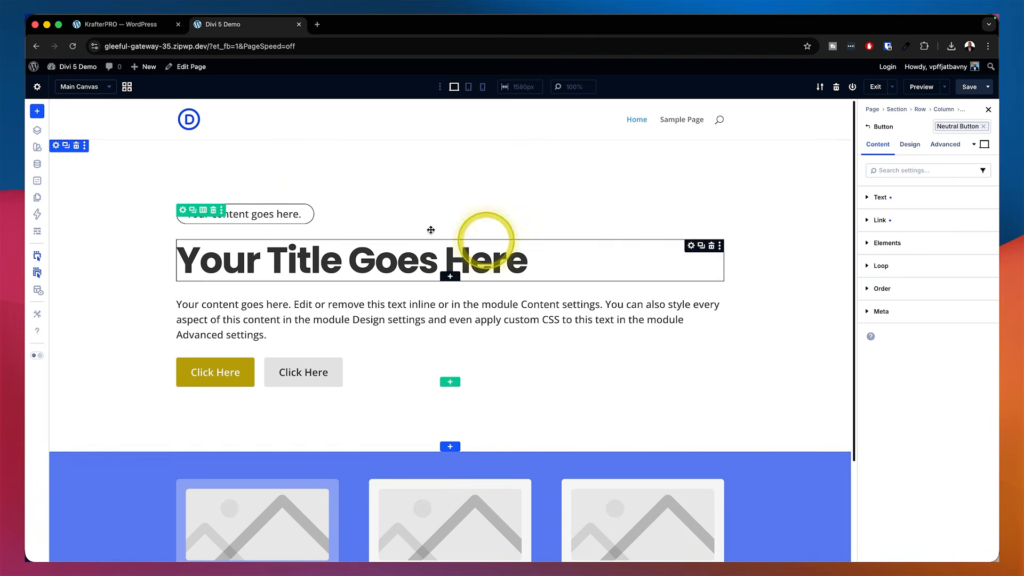
Try the k wide text width preset on the hero row
{"action": "left_click", "coordinate": [184, 212]}
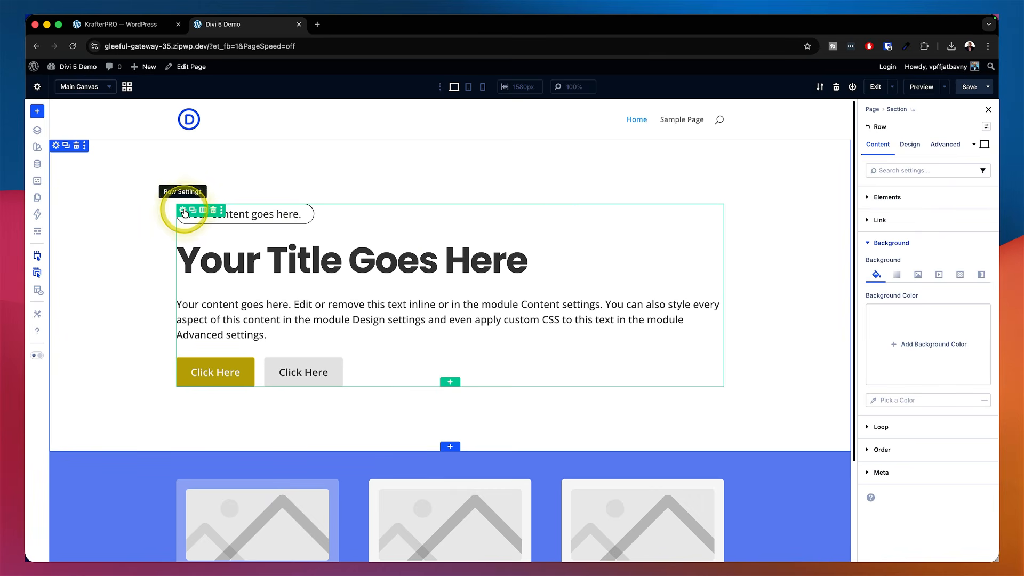
{"action": "left_click", "coordinate": [987, 128]}
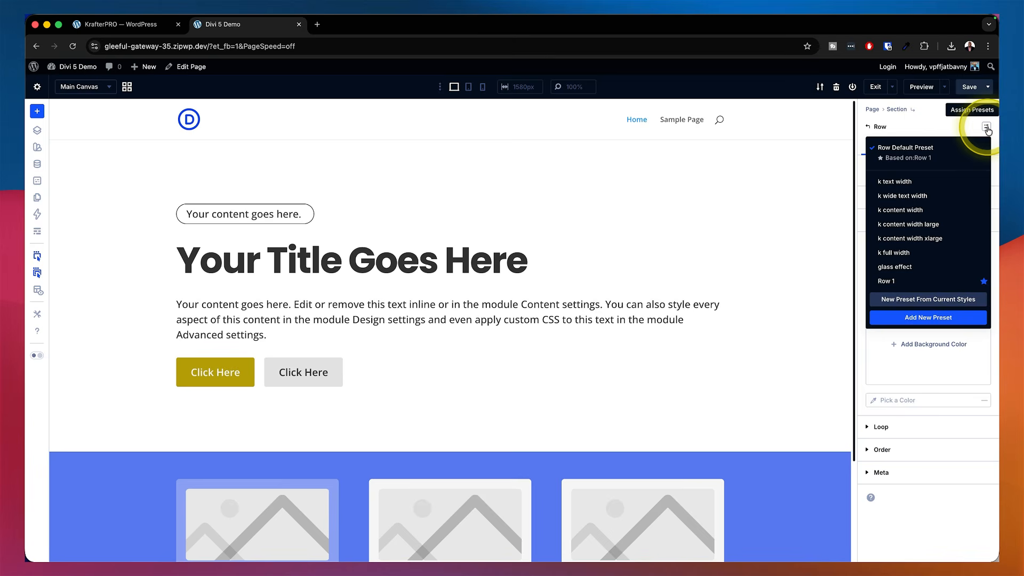
{"action": "left_click", "coordinate": [911, 197]}
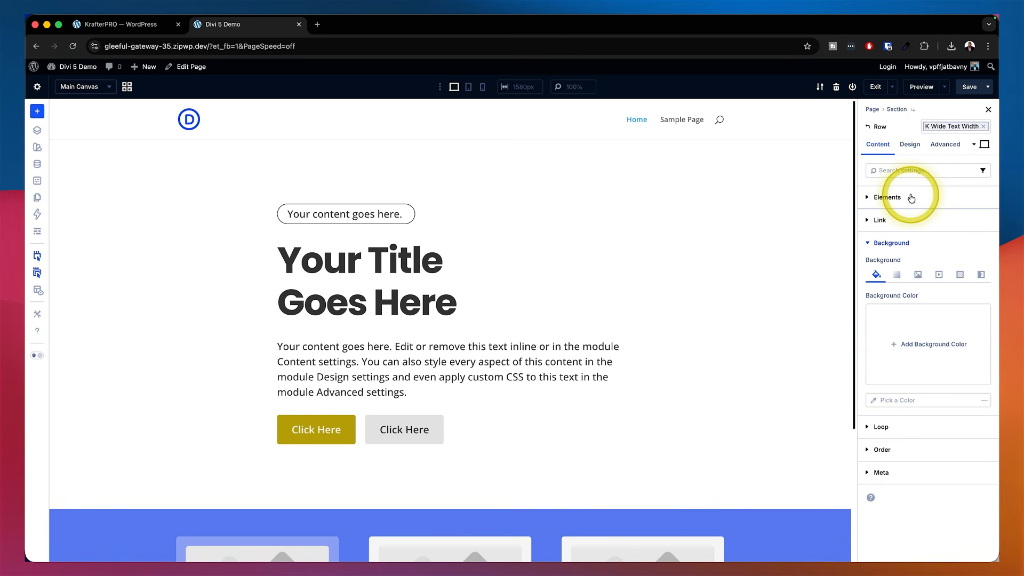
Replace the hero row's preset with the k content width preset
{"action": "left_click", "coordinate": [984, 126]}
{"action": "left_click", "coordinate": [986, 127]}
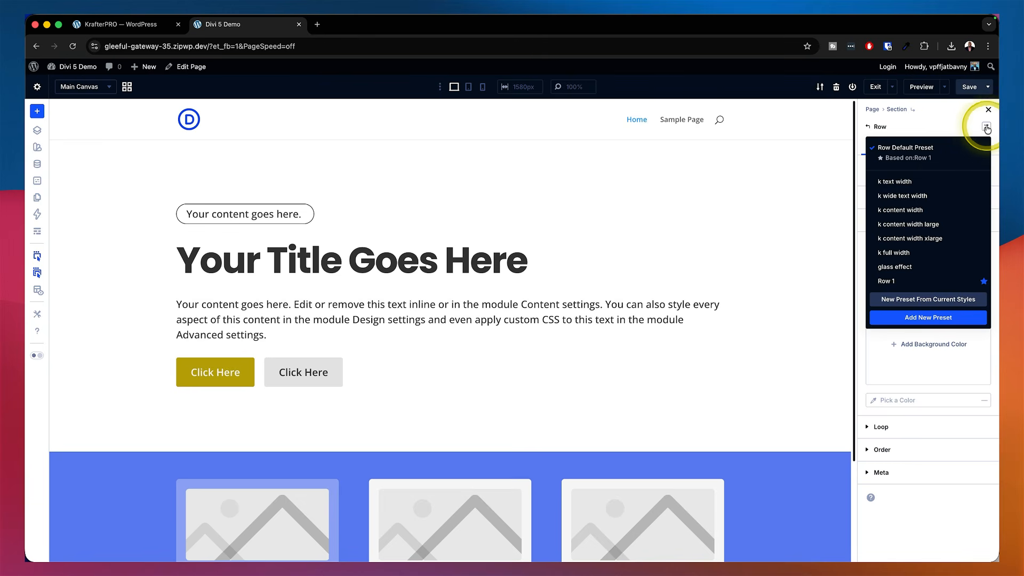
{"action": "left_click", "coordinate": [923, 211]}
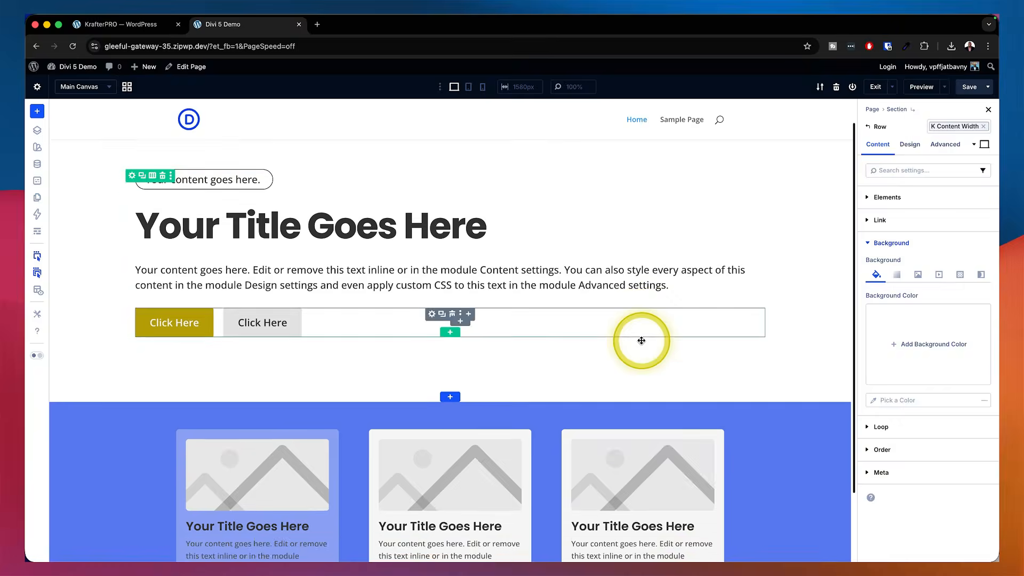
{"action": "scroll", "coordinate": [641, 340], "scroll_direction": "down", "scroll_amount": 2}
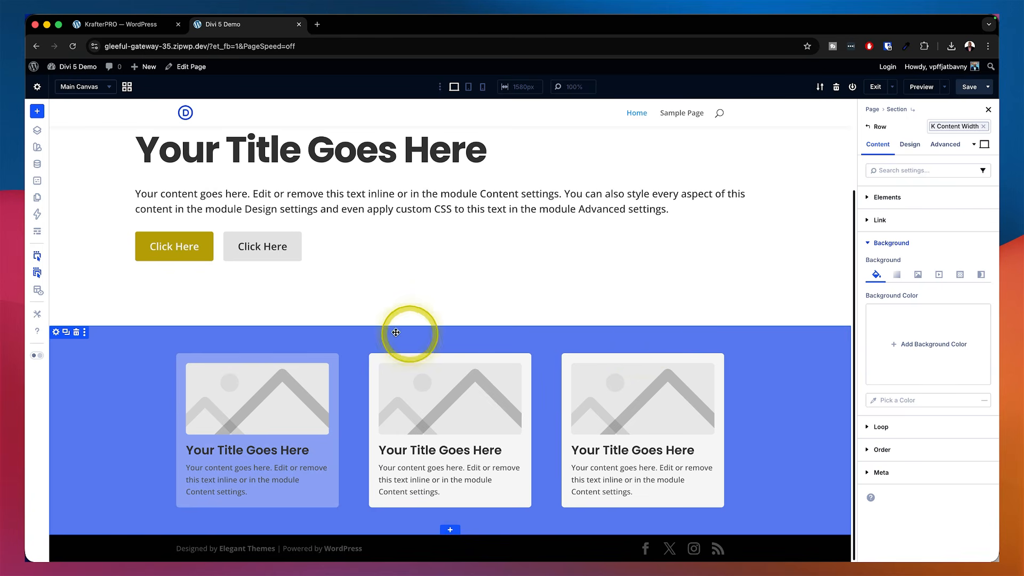
{"action": "scroll", "coordinate": [623, 290], "scroll_direction": "up", "scroll_amount": 2}
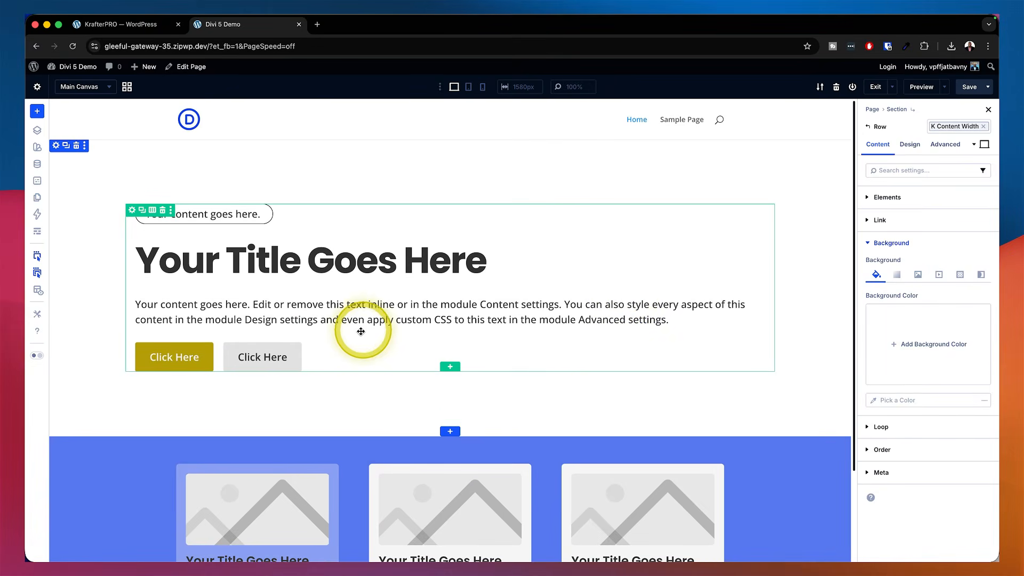
Insert a two-column row below the hero row and add an Email Optin module to its first column
{"action": "left_click", "coordinate": [456, 368]}
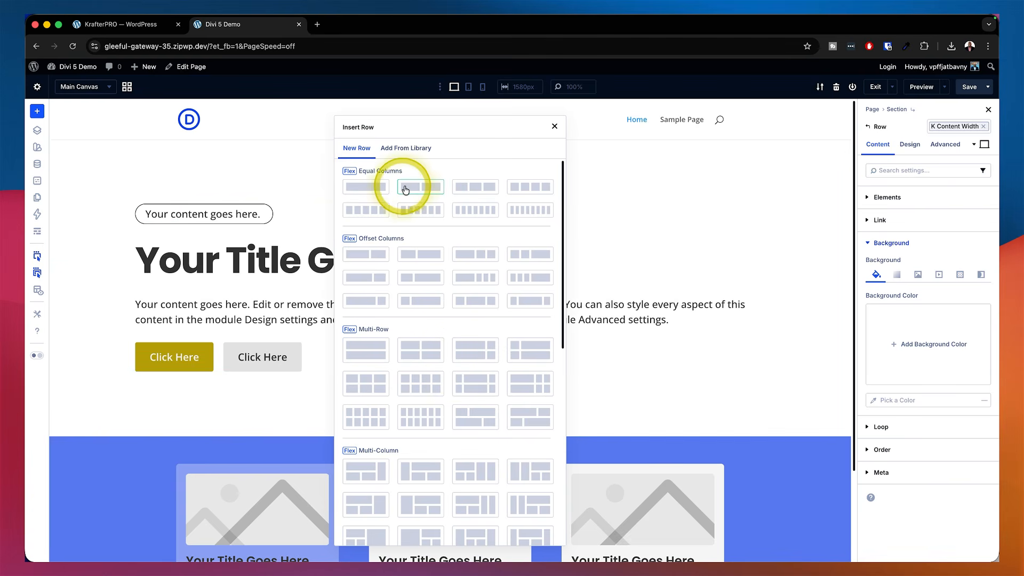
{"action": "left_click", "coordinate": [430, 186]}
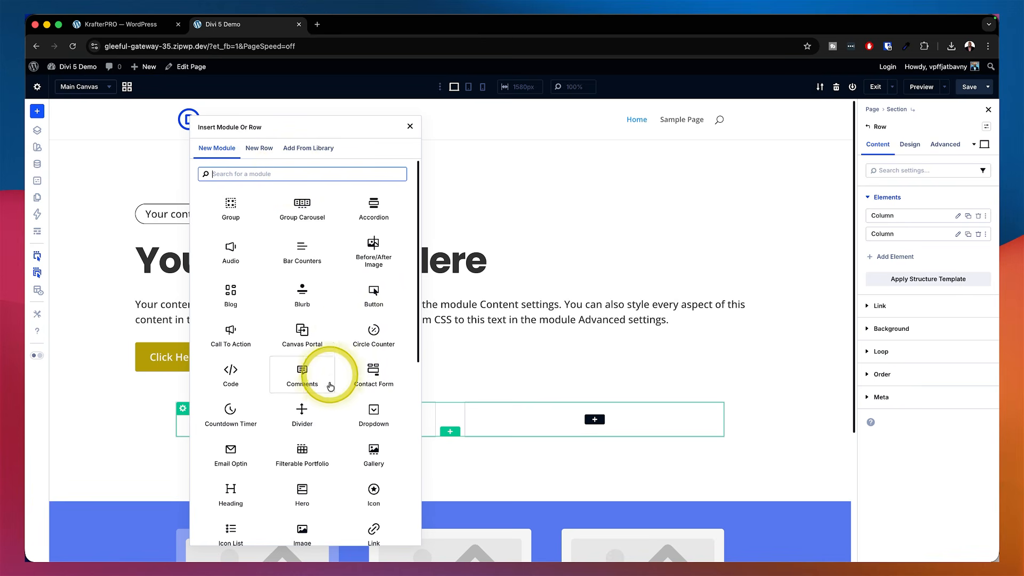
{"action": "scroll", "coordinate": [330, 386], "scroll_direction": "down", "scroll_amount": 3}
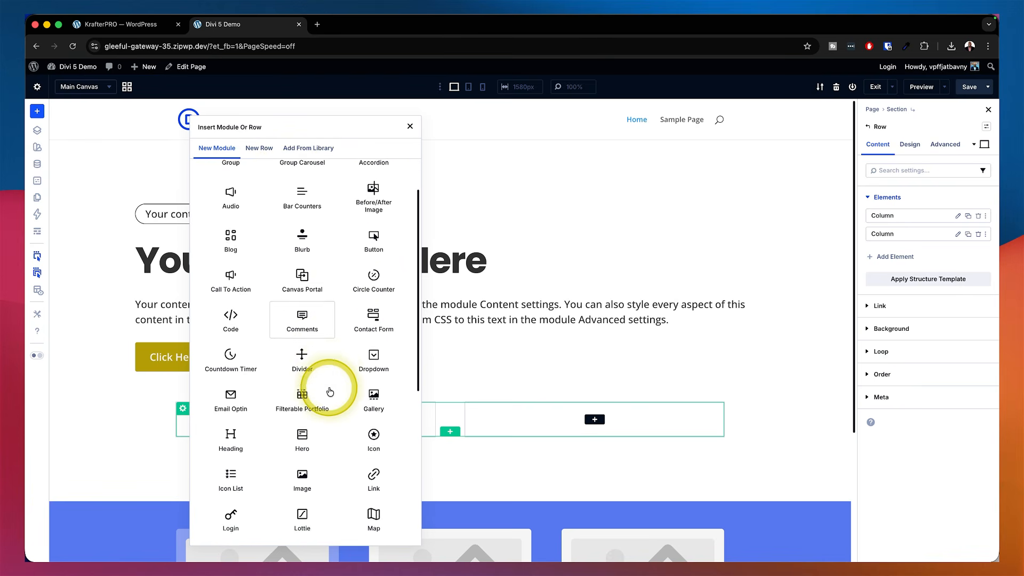
{"action": "scroll", "coordinate": [330, 391], "scroll_direction": "down", "scroll_amount": 4}
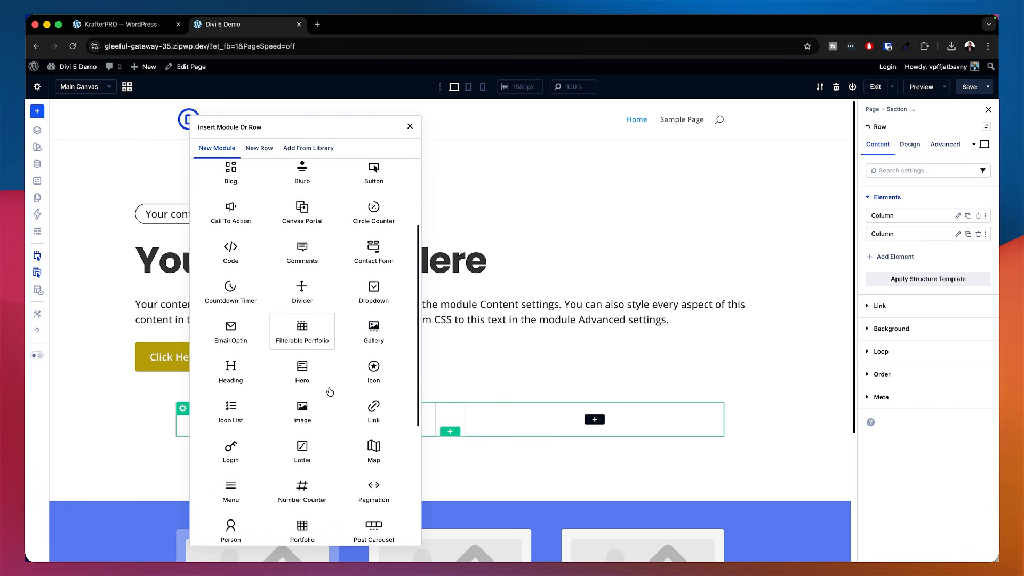
{"action": "scroll", "coordinate": [330, 391], "scroll_direction": "down", "scroll_amount": 1}
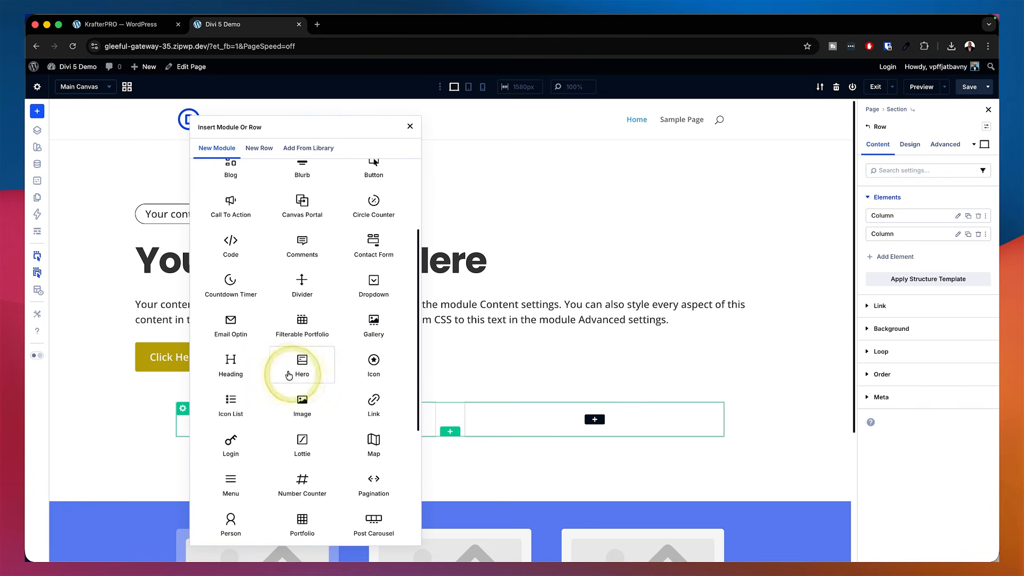
{"action": "left_click", "coordinate": [240, 327]}
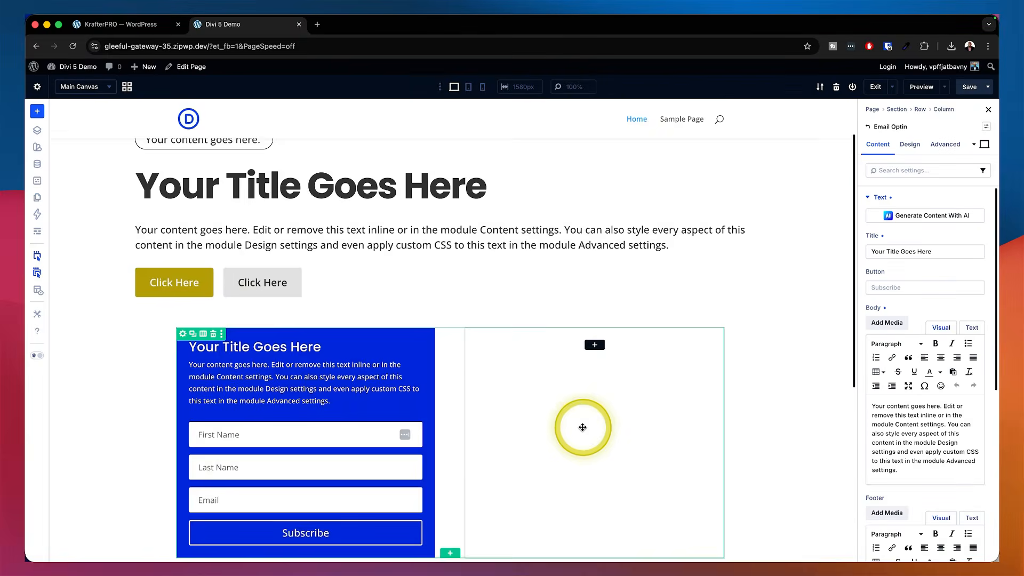
{"action": "scroll", "coordinate": [582, 427], "scroll_direction": "down", "scroll_amount": 5}
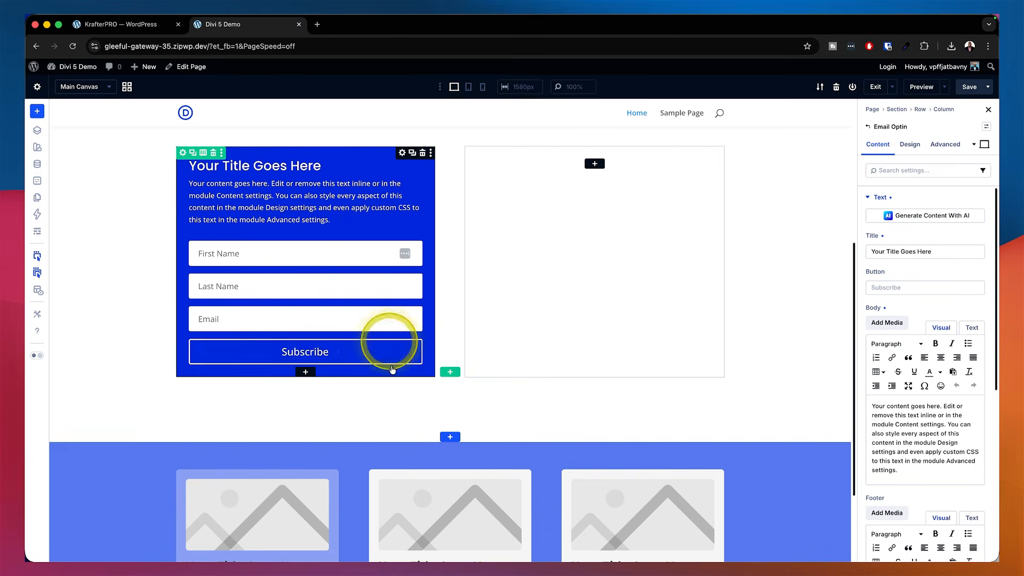
{"action": "scroll", "coordinate": [404, 418], "scroll_direction": "up", "scroll_amount": 3}
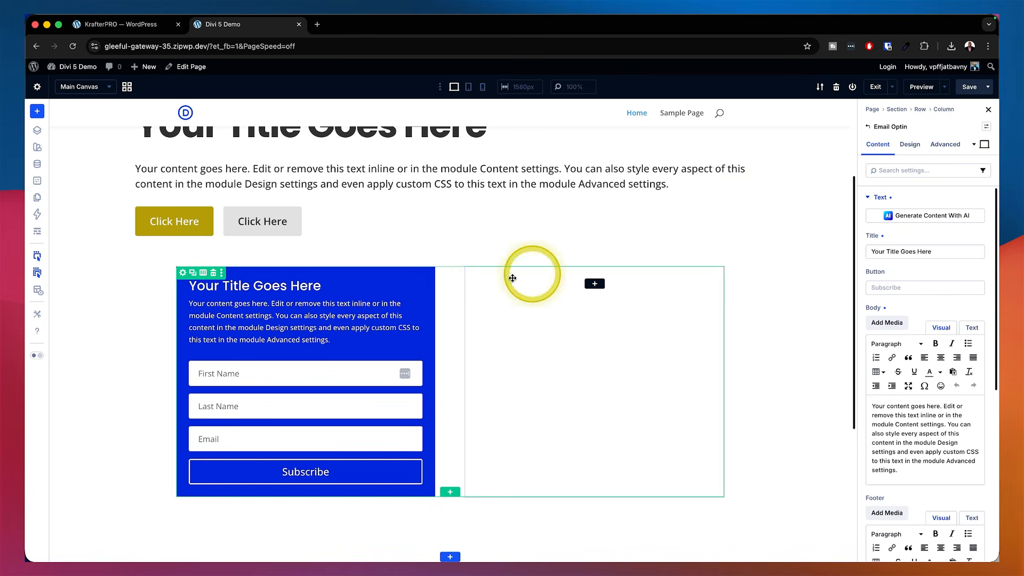
Try the k-email optin pri and k-email optin dark presets on the Email Optin module, removing each
{"action": "left_click", "coordinate": [985, 128]}
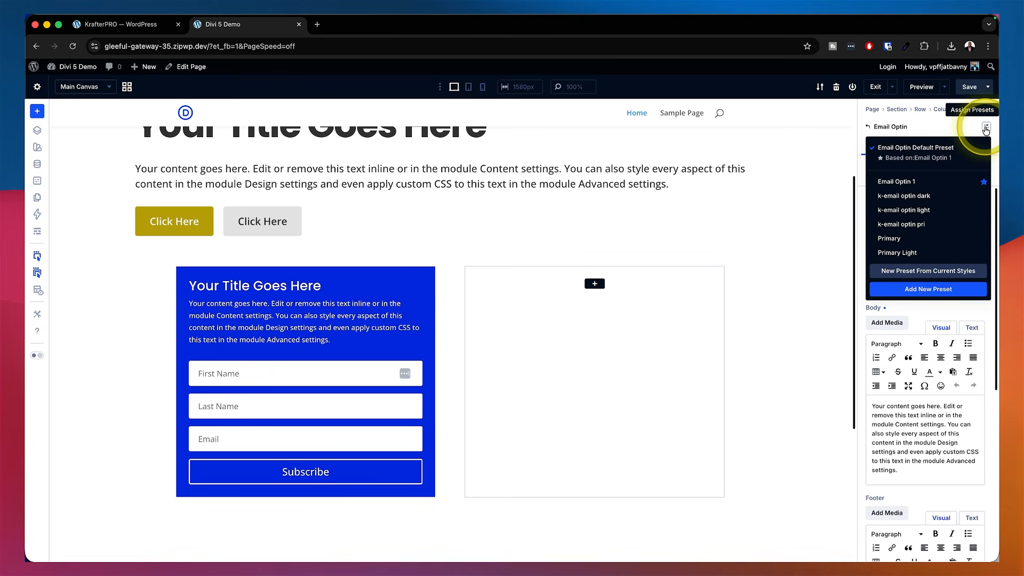
{"action": "left_click", "coordinate": [914, 226]}
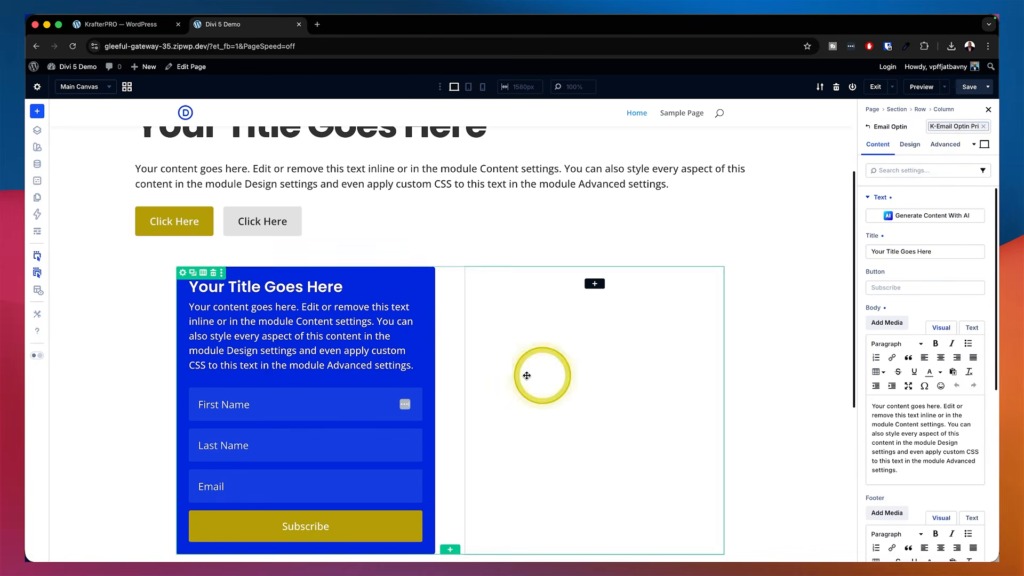
{"action": "left_click", "coordinate": [986, 127]}
{"action": "left_click", "coordinate": [985, 126]}
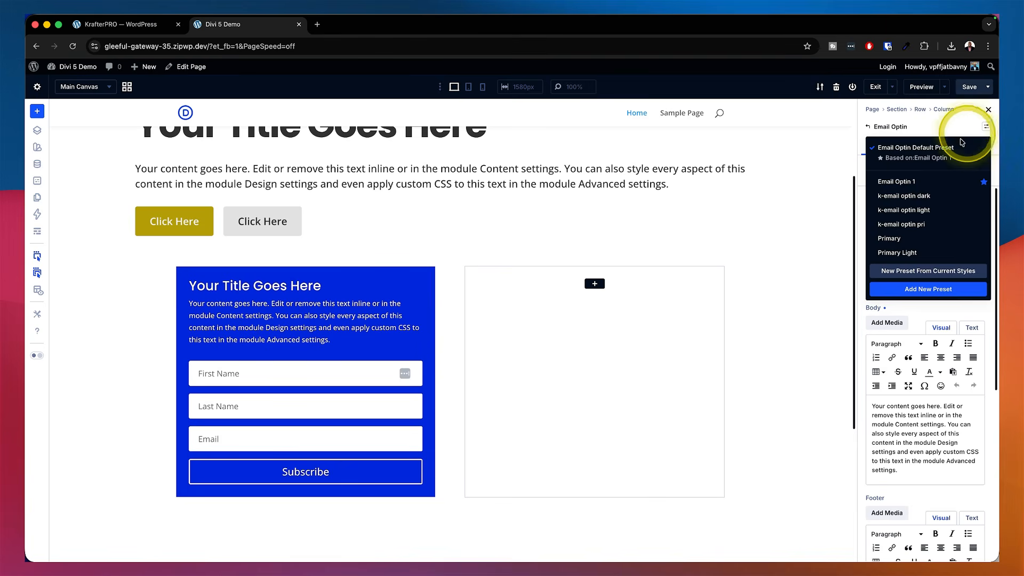
{"action": "left_click", "coordinate": [920, 197]}
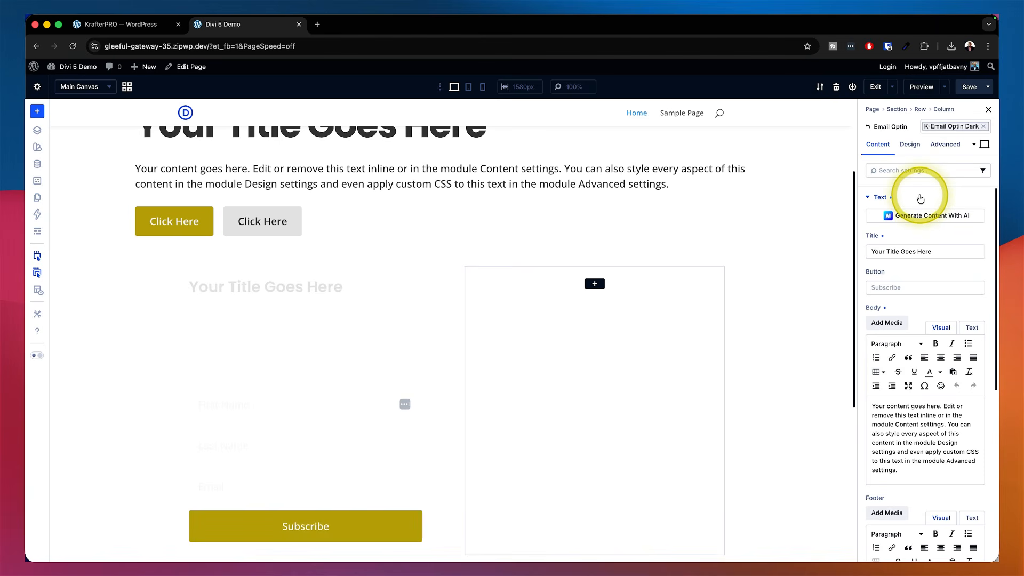
{"action": "left_click", "coordinate": [985, 127]}
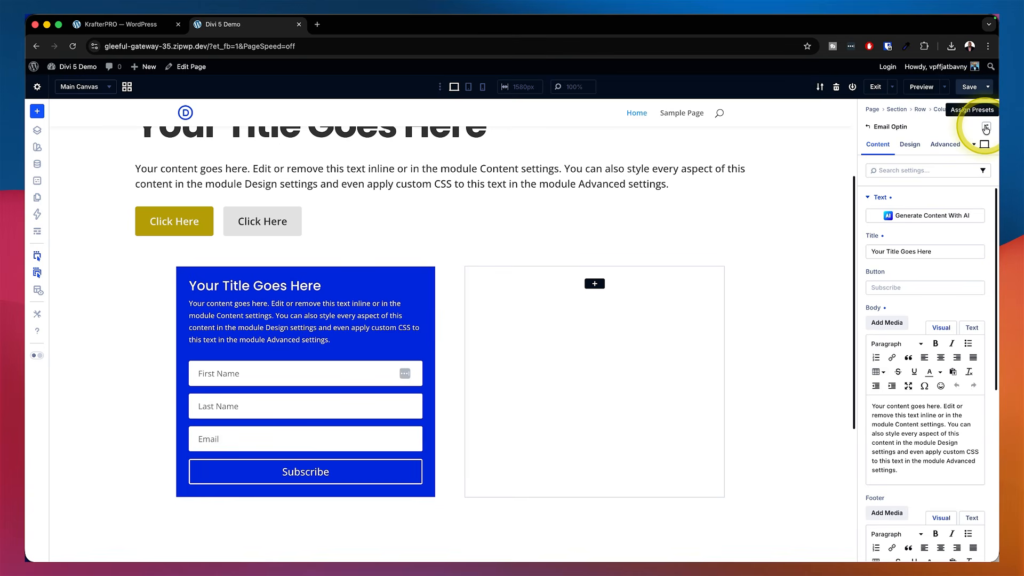
Apply the k-email optin light preset to the Email Optin module
{"action": "left_click", "coordinate": [985, 128]}
{"action": "left_click", "coordinate": [915, 210]}
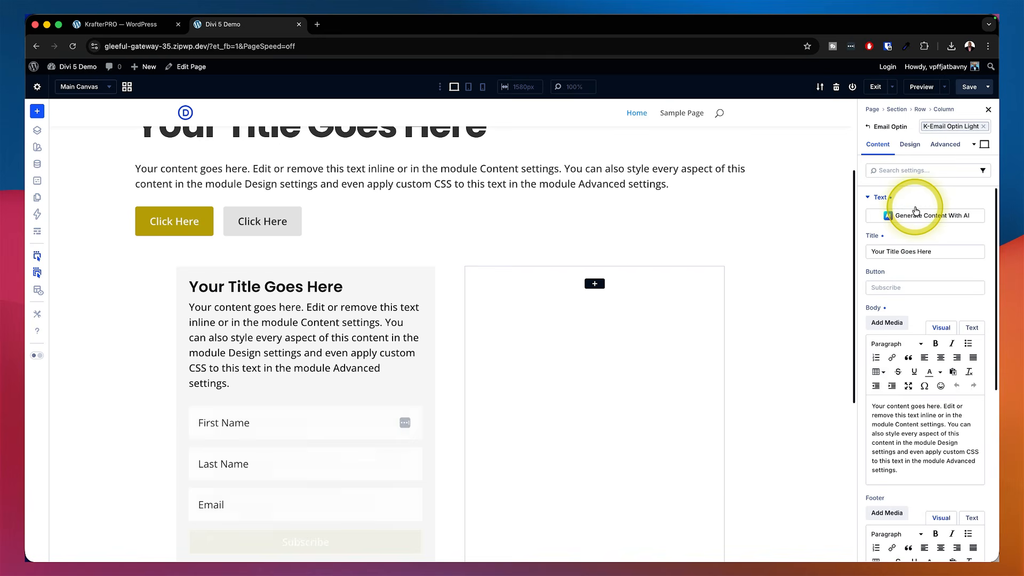
{"action": "scroll", "coordinate": [592, 336], "scroll_direction": "down", "scroll_amount": 2}
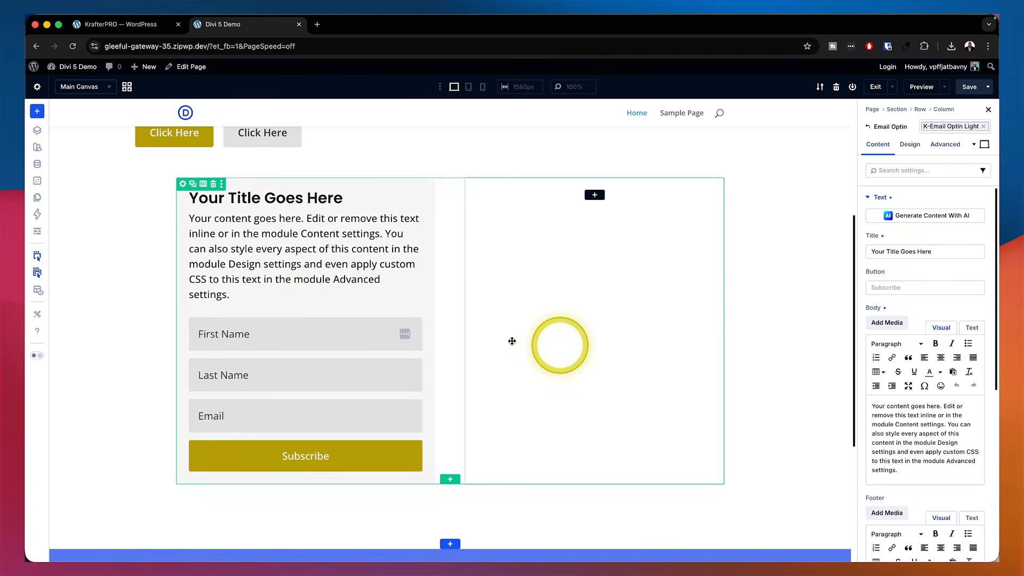
{"action": "mouse_move", "coordinate": [183, 185]}
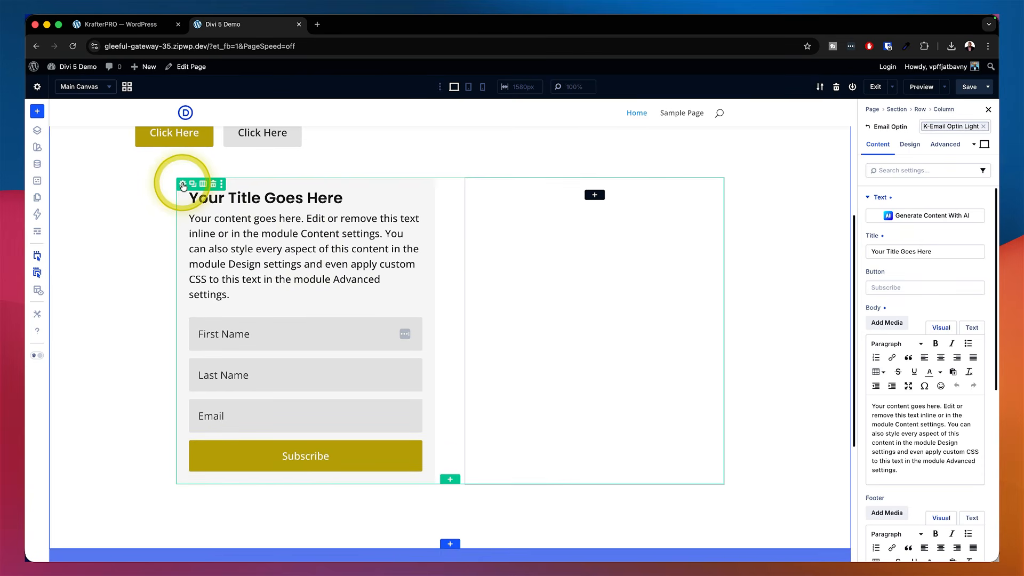
Apply the bg dark background preset to the hero section
{"action": "scroll", "coordinate": [91, 256], "scroll_direction": "up", "scroll_amount": 5}
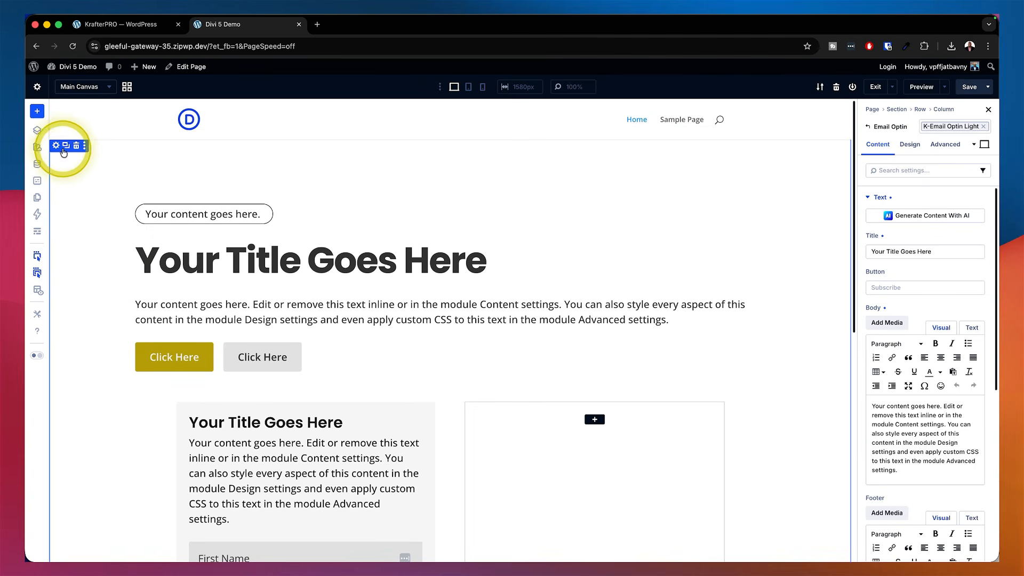
{"action": "left_click", "coordinate": [56, 148]}
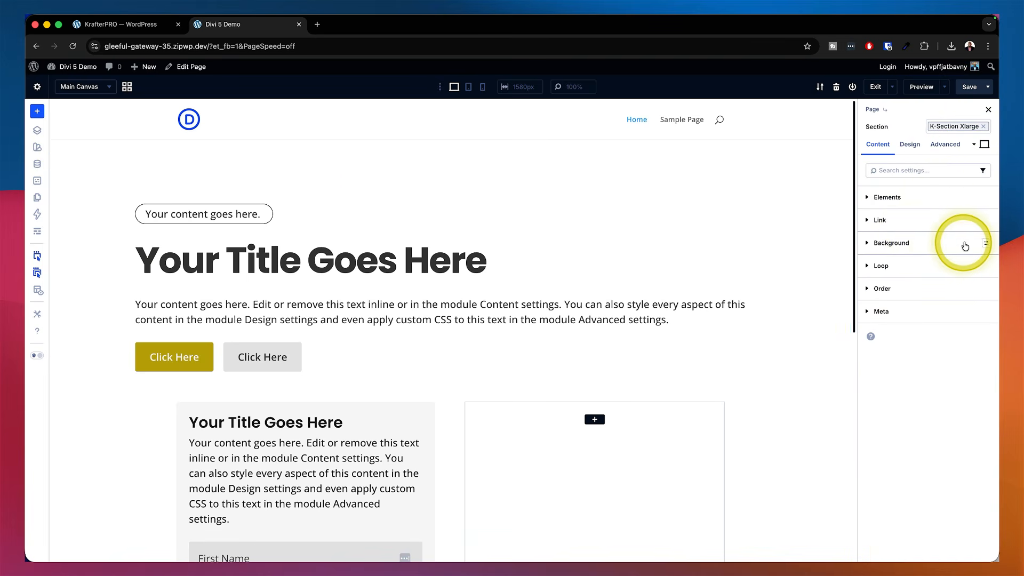
{"action": "left_click", "coordinate": [984, 244]}
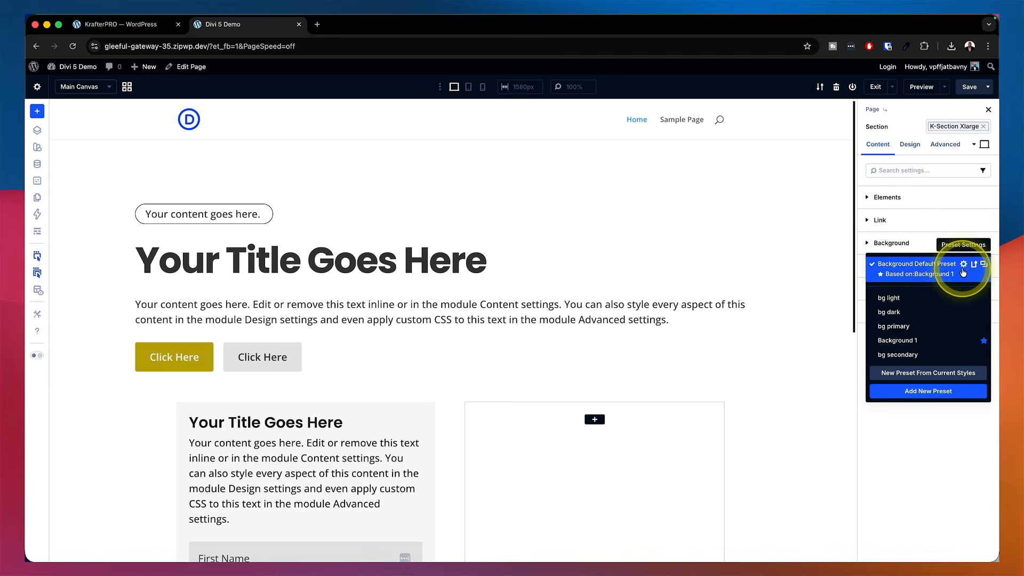
{"action": "left_click", "coordinate": [927, 312]}
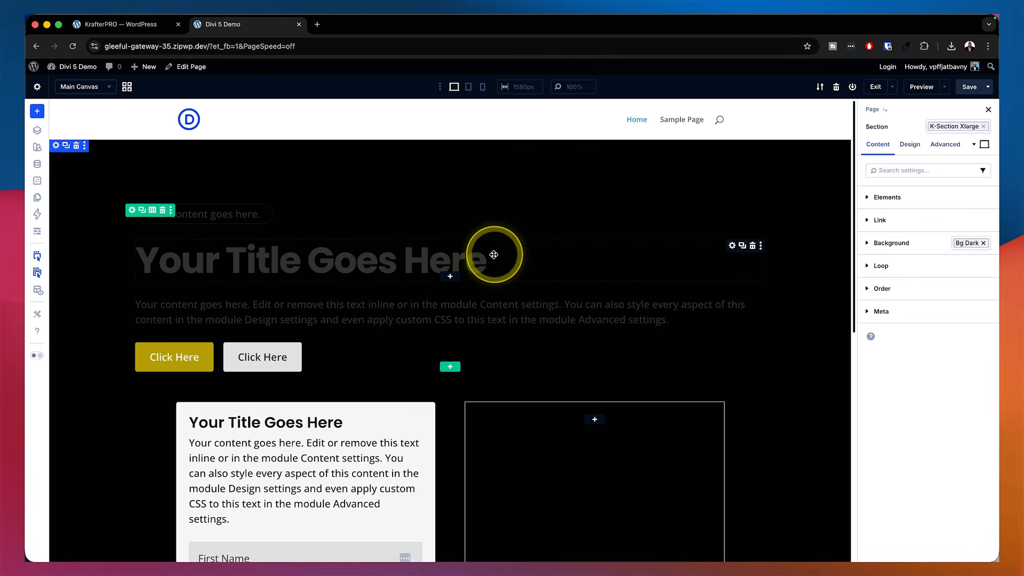
Apply the heading light preset to the hero heading's Heading Text design settings
{"action": "left_click", "coordinate": [733, 246]}
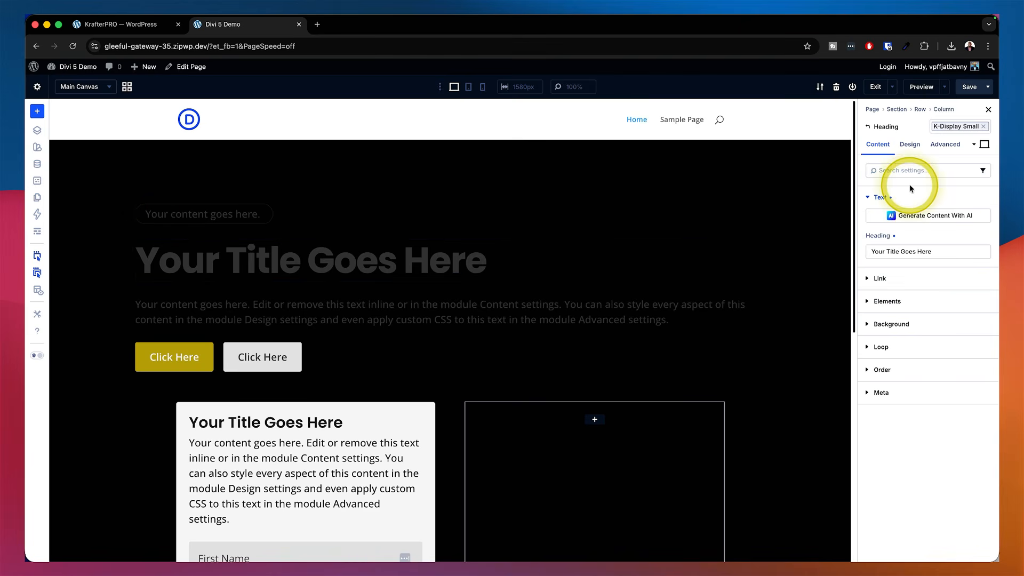
{"action": "left_click", "coordinate": [915, 149]}
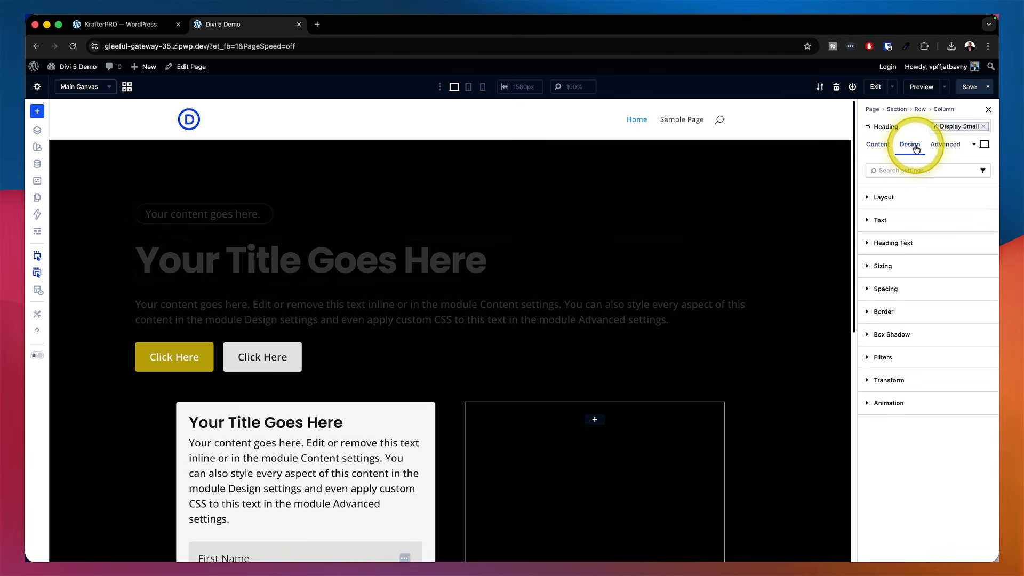
{"action": "mouse_move", "coordinate": [944, 243]}
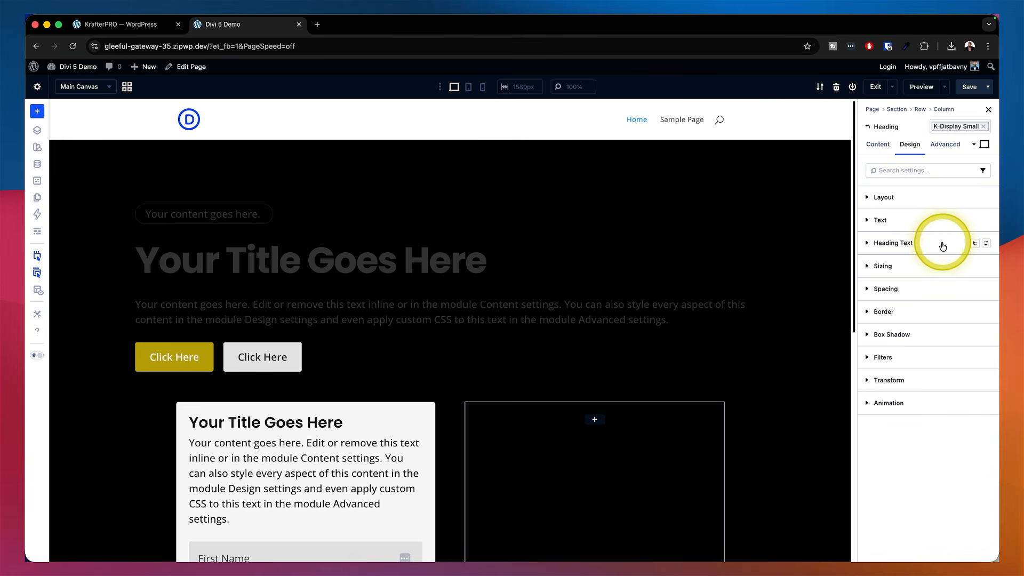
{"action": "left_click", "coordinate": [987, 244]}
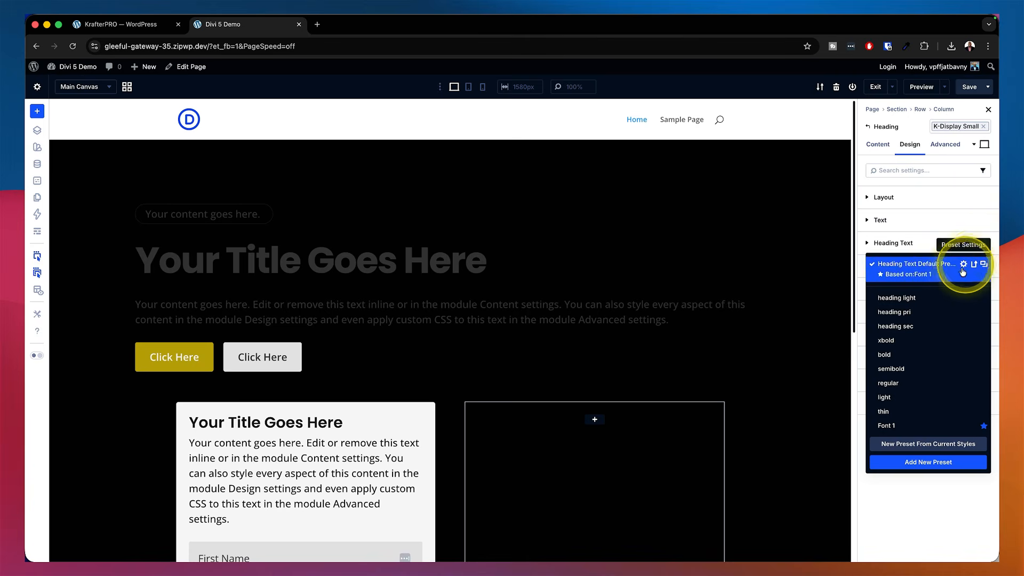
{"action": "left_click", "coordinate": [912, 300]}
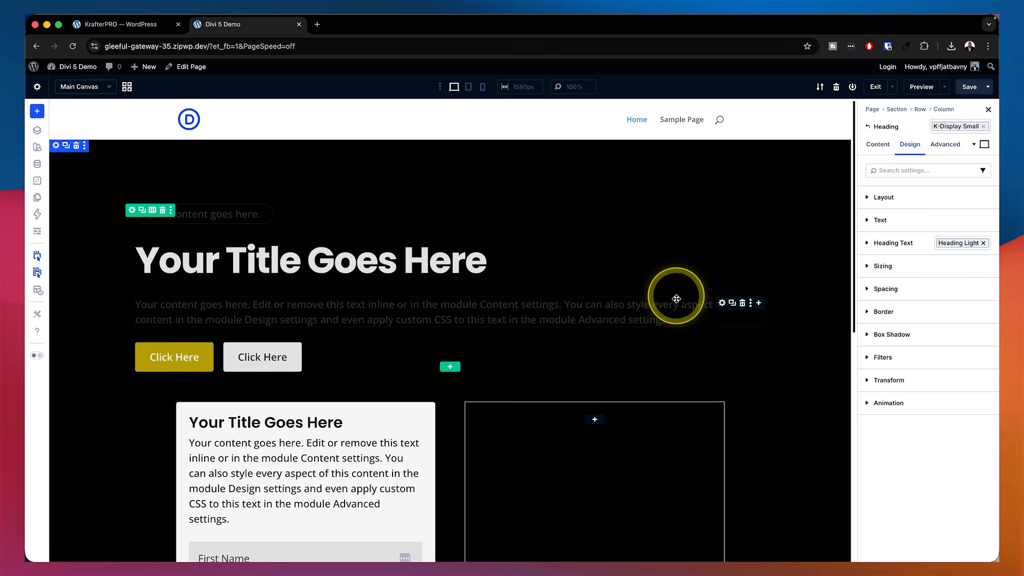
Apply the text light preset to the hero body text module's Text design settings
{"action": "left_click", "coordinate": [722, 303]}
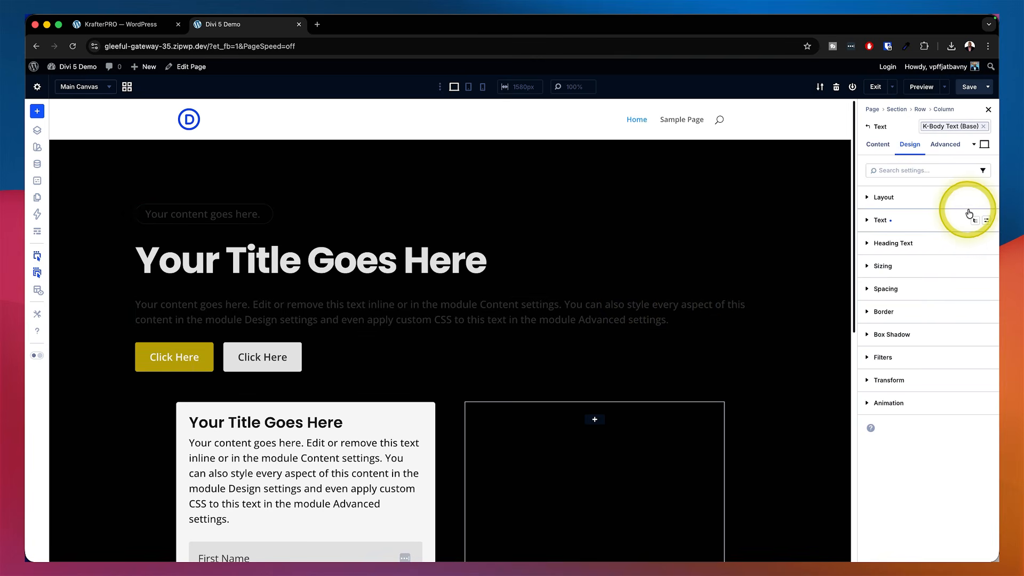
{"action": "left_click", "coordinate": [987, 220]}
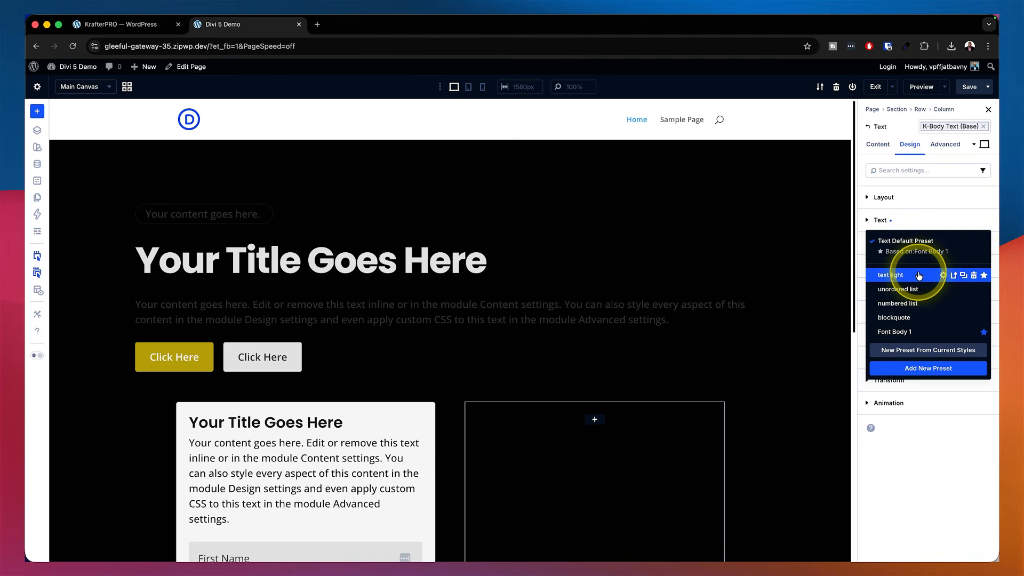
{"action": "left_click", "coordinate": [879, 273]}
Switch the Email Optin module's preset to k-email optin dark
{"action": "scroll", "coordinate": [656, 267], "scroll_direction": "down", "scroll_amount": 5}
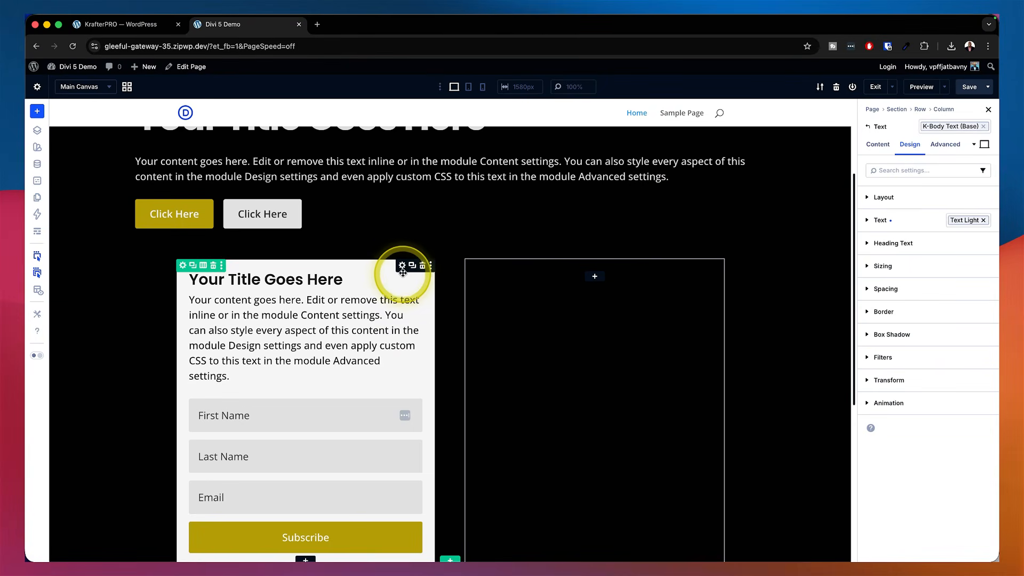
{"action": "left_click", "coordinate": [402, 266]}
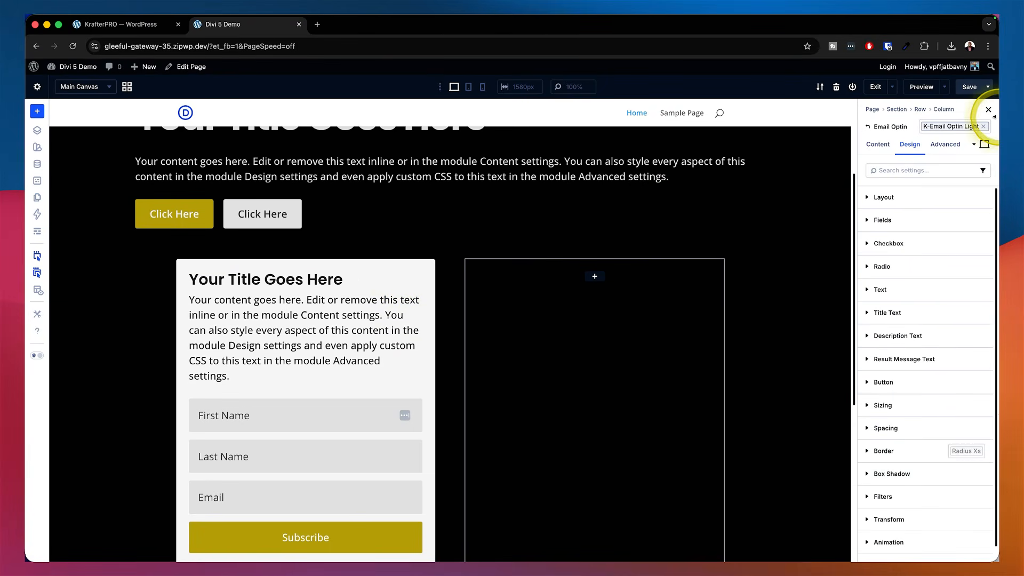
{"action": "left_click", "coordinate": [984, 127]}
{"action": "left_click", "coordinate": [985, 126]}
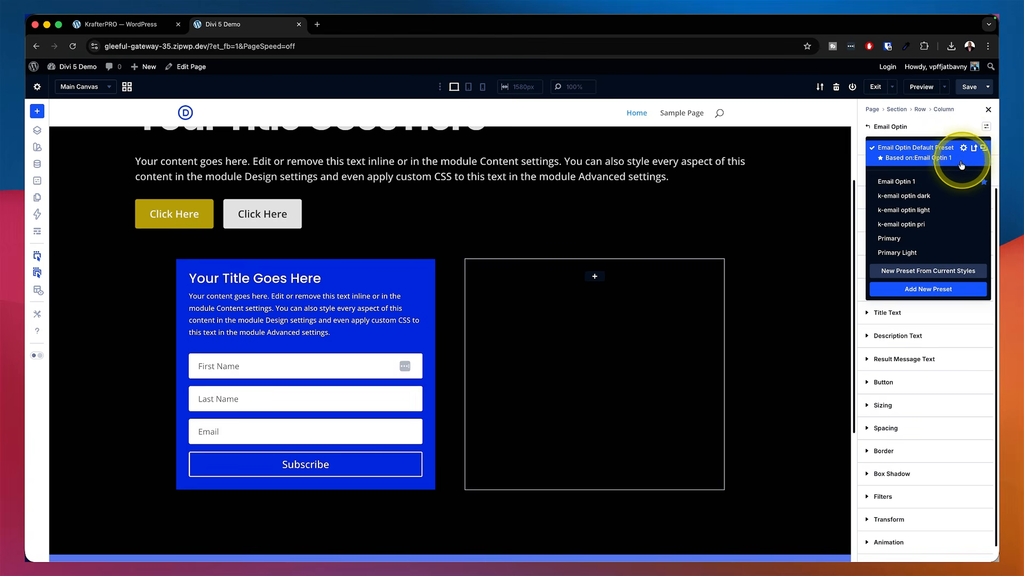
{"action": "left_click", "coordinate": [922, 196]}
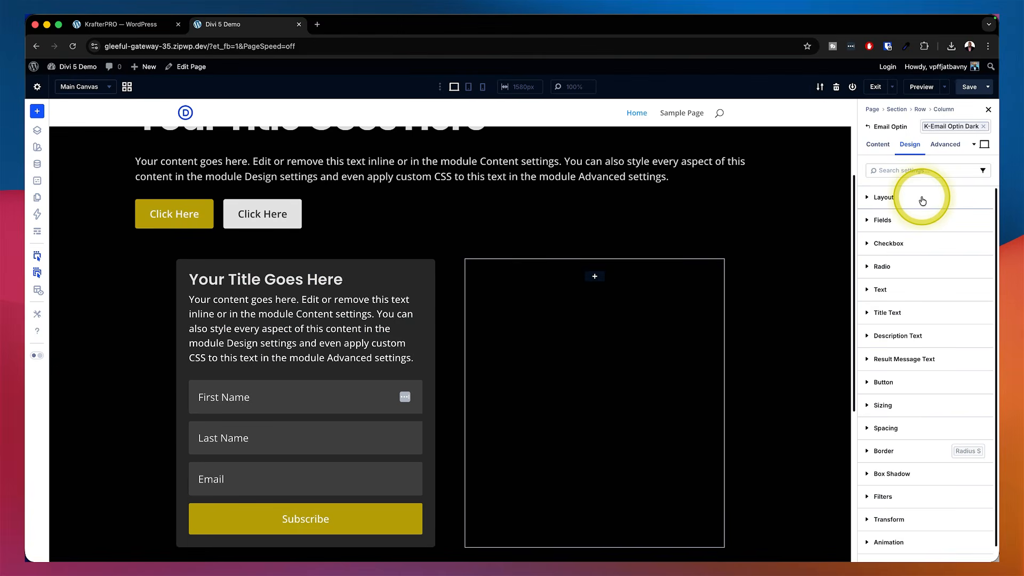
{"action": "scroll", "coordinate": [740, 284], "scroll_direction": "down", "scroll_amount": 3}
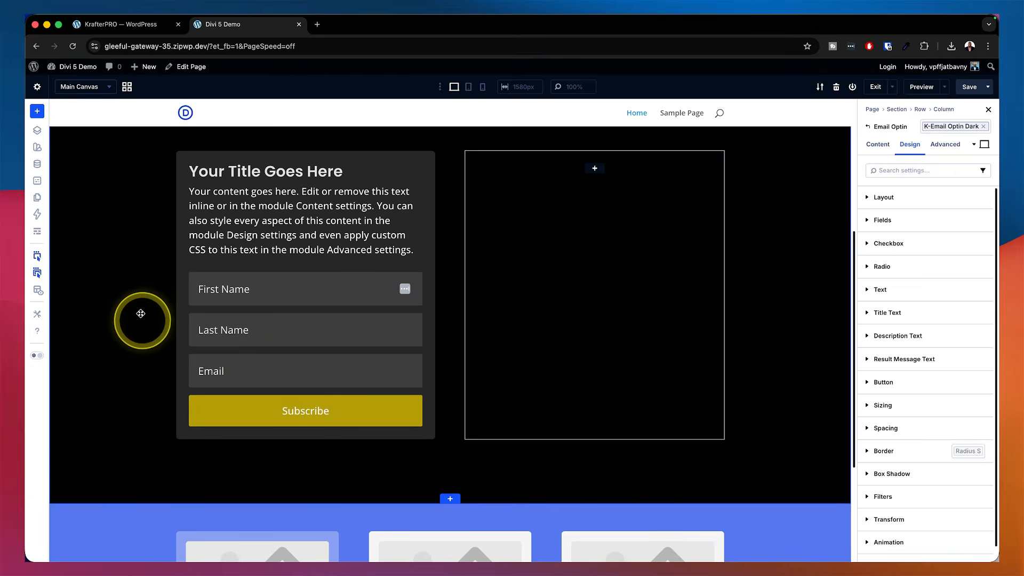
{"action": "scroll", "coordinate": [140, 313], "scroll_direction": "up", "scroll_amount": 5}
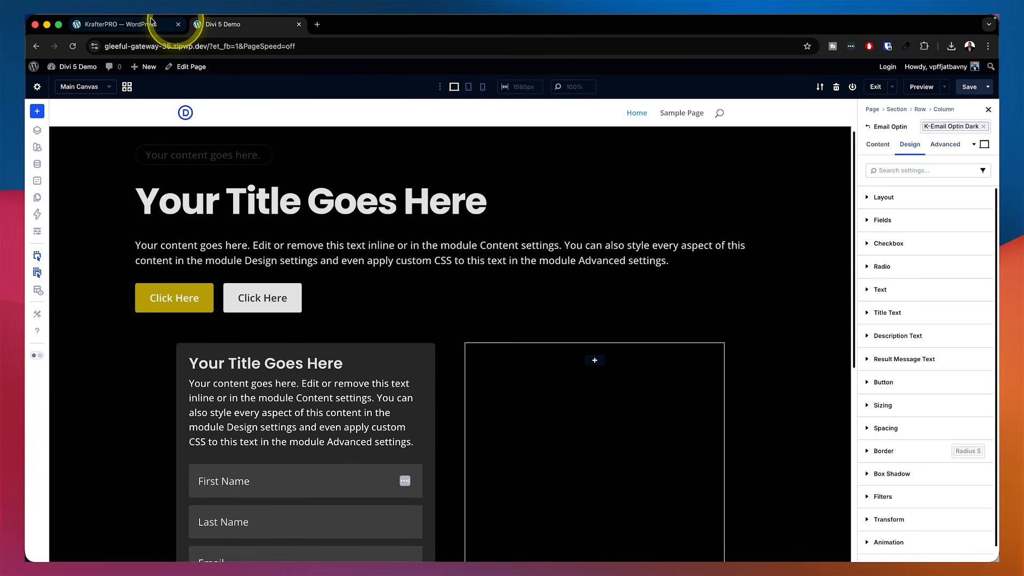
Exit the Visual Builder back to the WordPress Pages list
{"action": "left_click", "coordinate": [151, 22]}
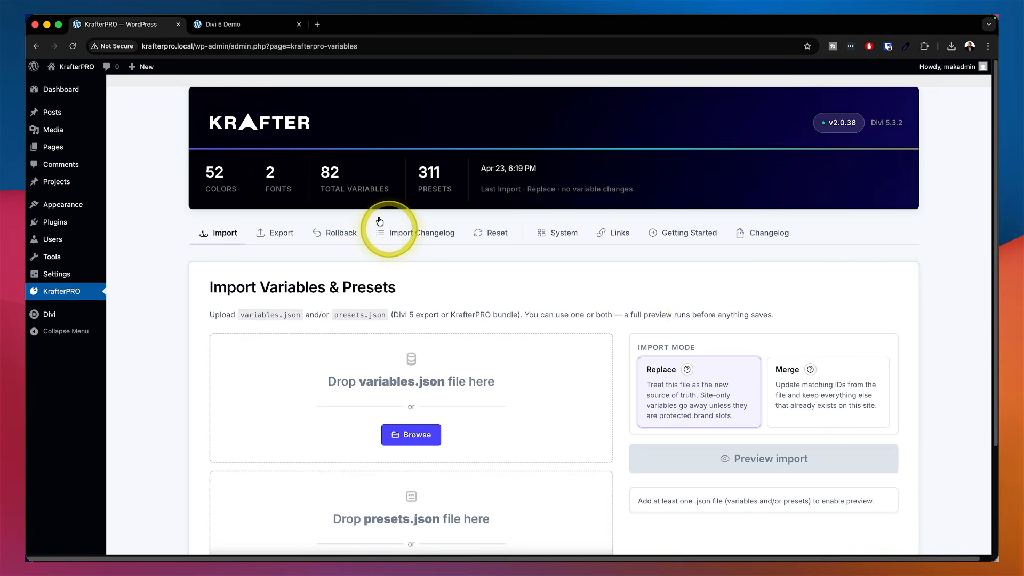
{"action": "left_click", "coordinate": [268, 26]}
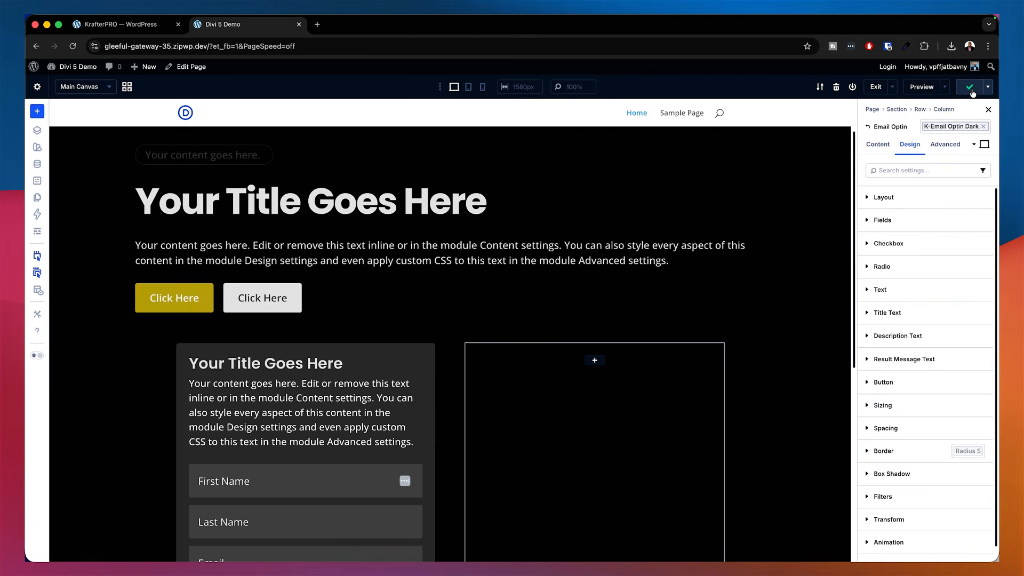
{"action": "left_click", "coordinate": [874, 87]}
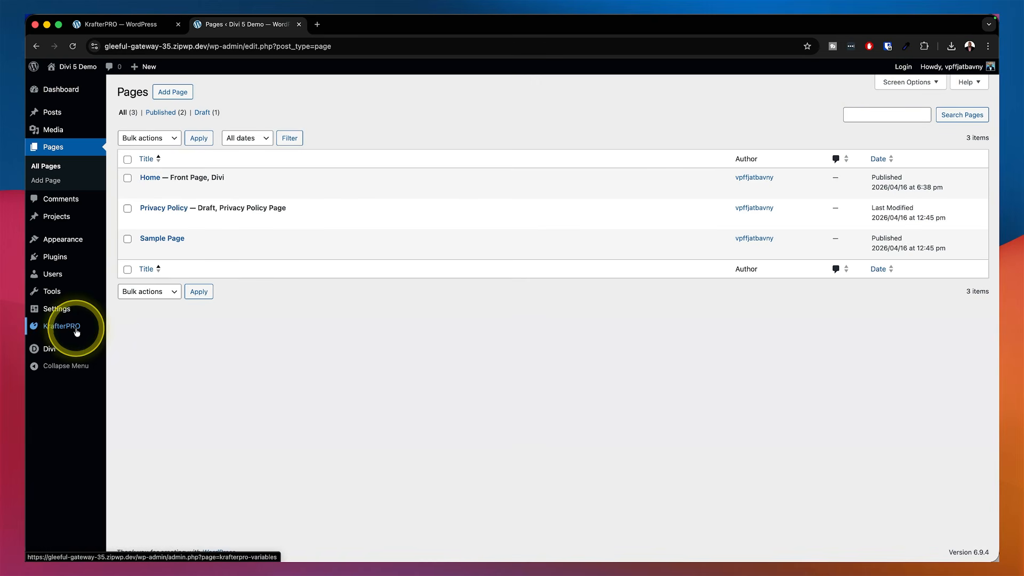
Open the KrafterPRO dashboard on the demo site and compare it with the local site's KrafterPRO dashboard
{"action": "left_click", "coordinate": [76, 329]}
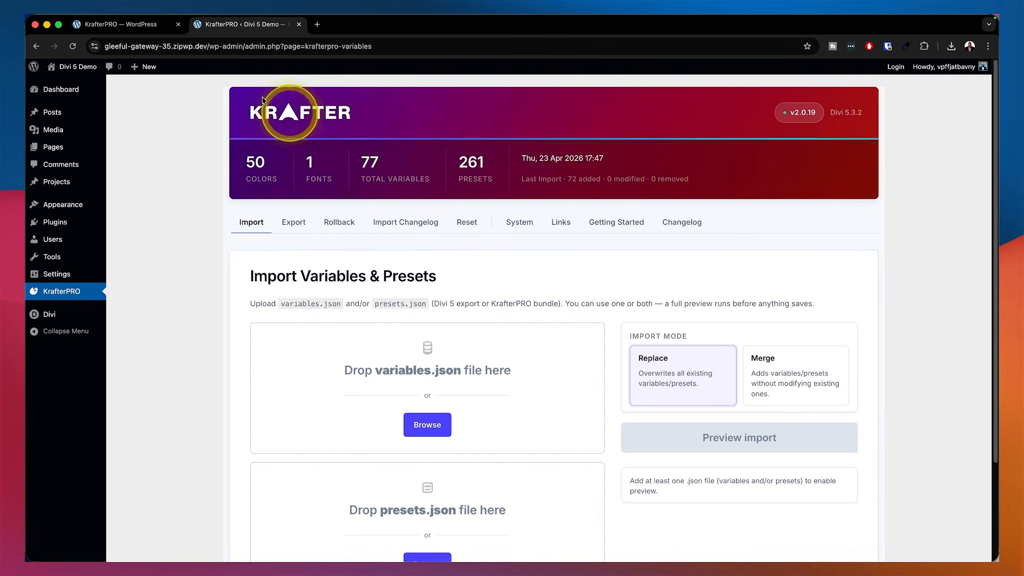
{"action": "left_click", "coordinate": [124, 25]}
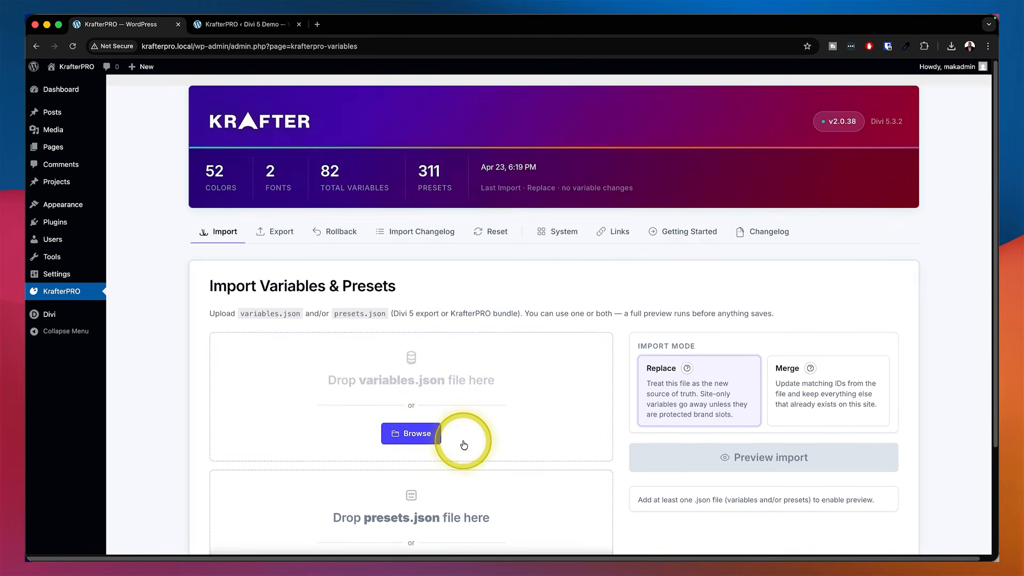
{"action": "scroll", "coordinate": [463, 441], "scroll_direction": "down", "scroll_amount": 5}
{"action": "scroll", "coordinate": [611, 440], "scroll_direction": "up", "scroll_amount": 5}
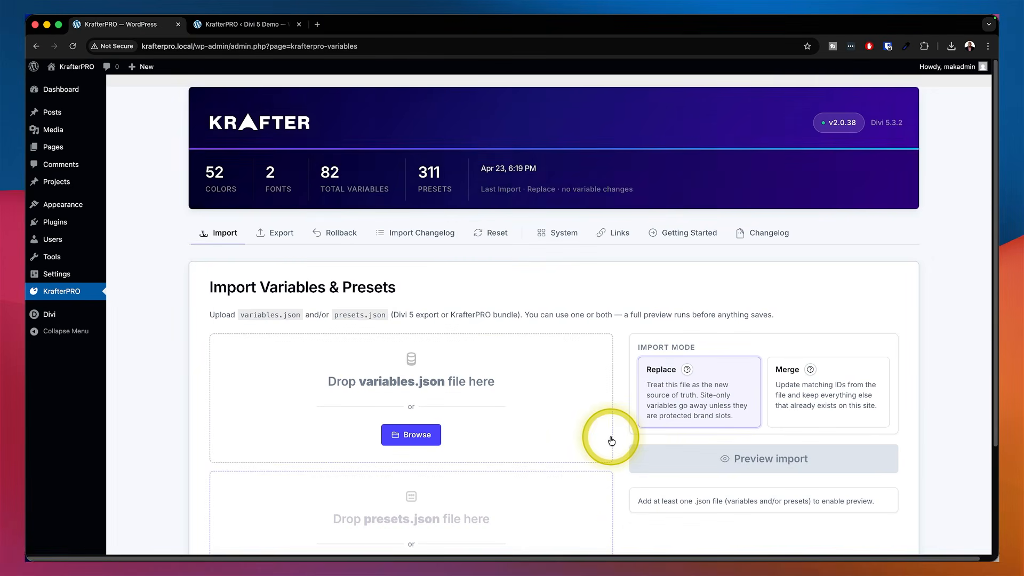
Open KrafterPRO's Export section on the local site and select the Colors only export template
{"action": "left_click", "coordinate": [276, 233]}
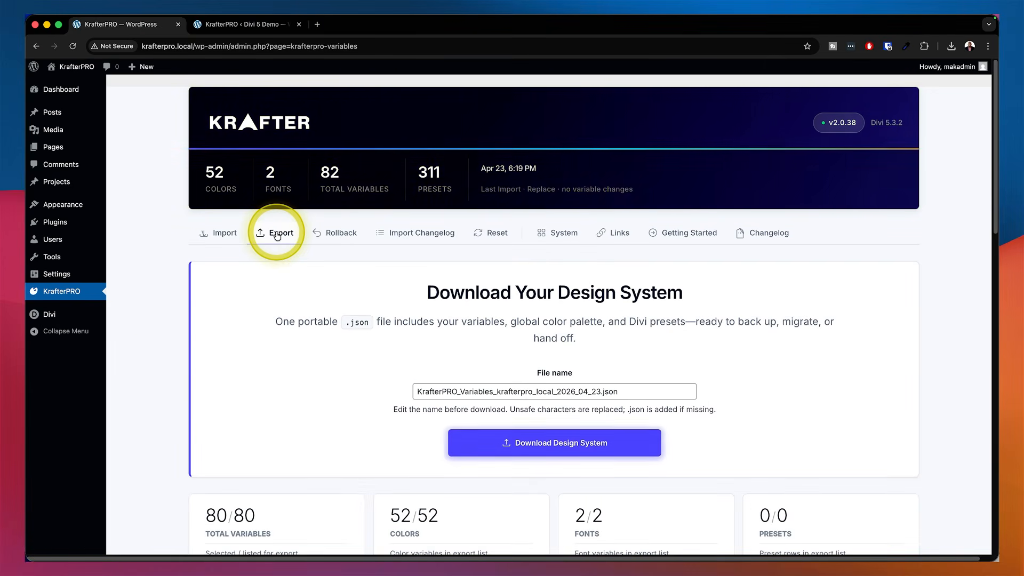
{"action": "scroll", "coordinate": [209, 375], "scroll_direction": "down", "scroll_amount": 6}
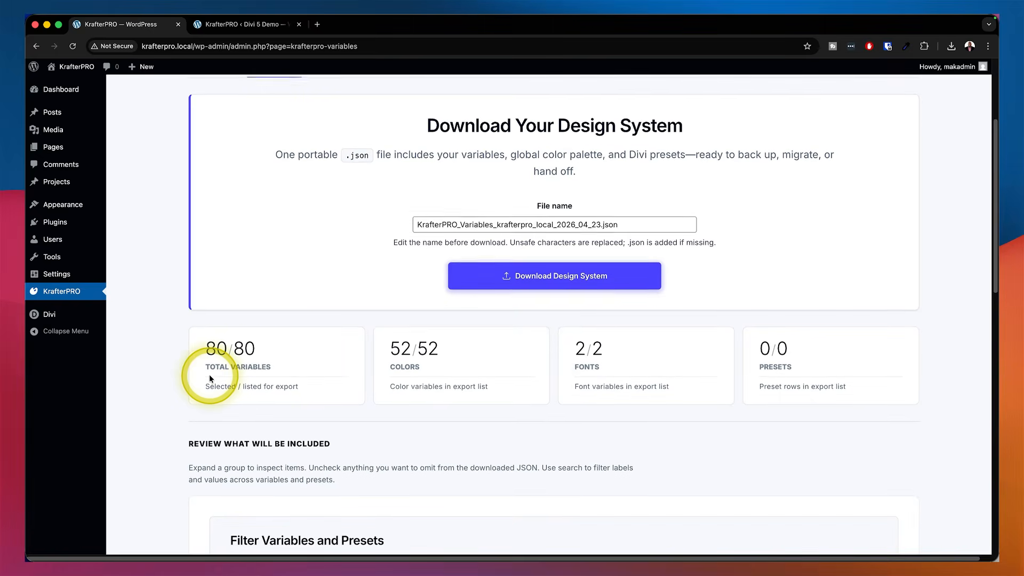
{"action": "scroll", "coordinate": [209, 375], "scroll_direction": "down", "scroll_amount": 8}
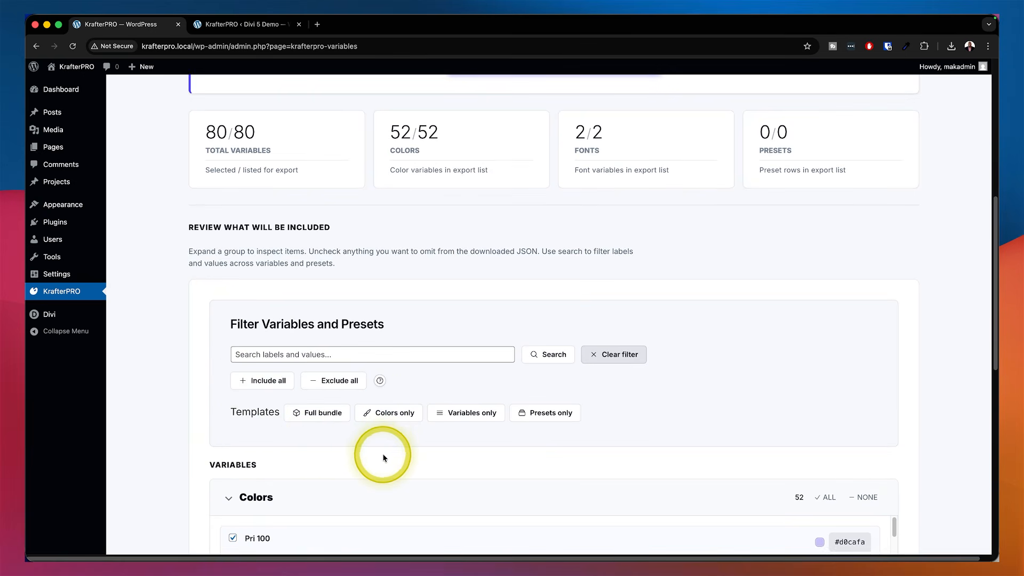
{"action": "left_click", "coordinate": [396, 417]}
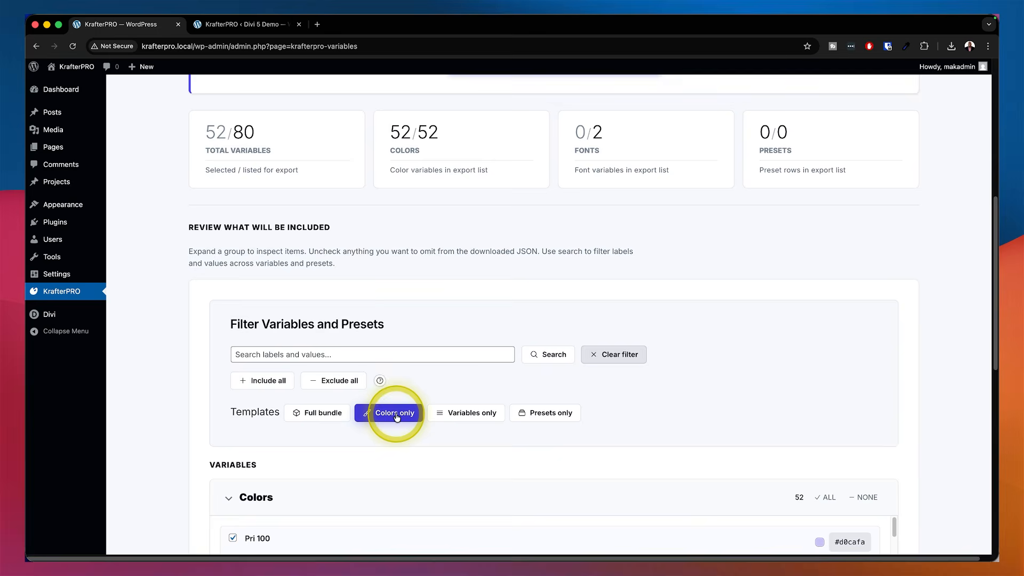
{"action": "scroll", "coordinate": [663, 446], "scroll_direction": "down", "scroll_amount": 10}
{"action": "scroll", "coordinate": [662, 447], "scroll_direction": "down", "scroll_amount": 5}
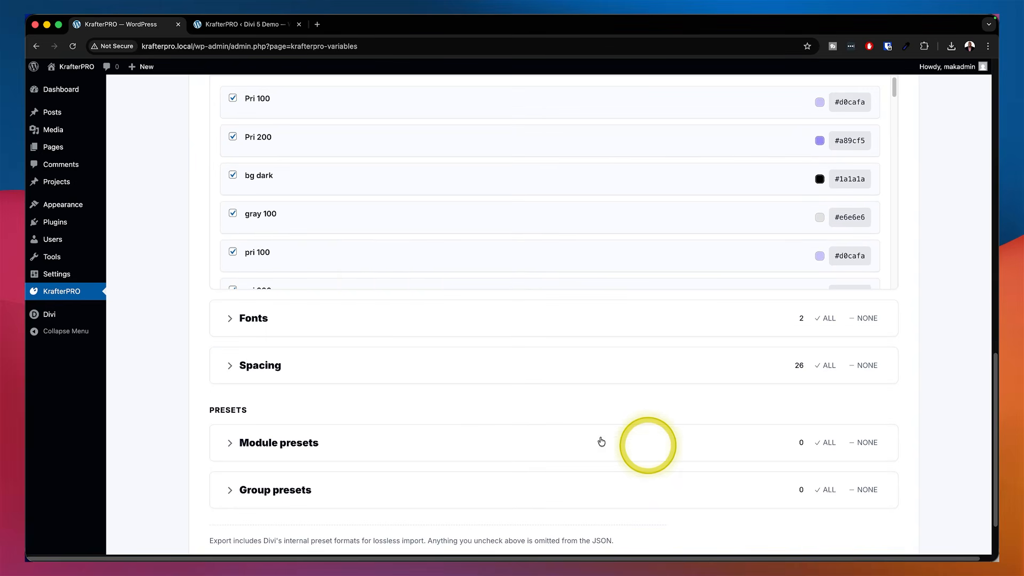
Expand and collapse the Fonts and Spacing groups to inspect their included variables
{"action": "left_click", "coordinate": [230, 320]}
{"action": "left_click", "coordinate": [230, 320]}
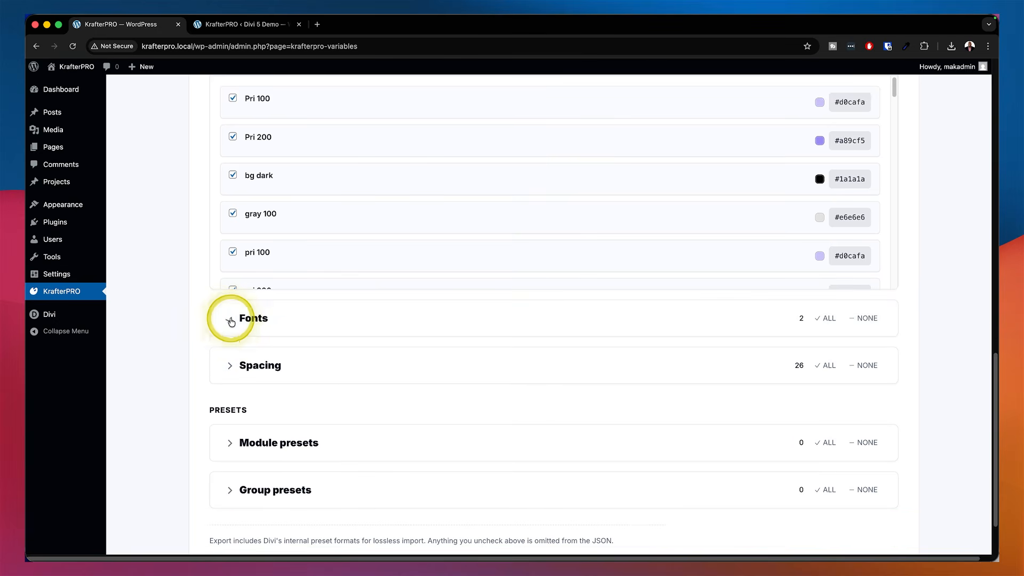
{"action": "left_click", "coordinate": [230, 368]}
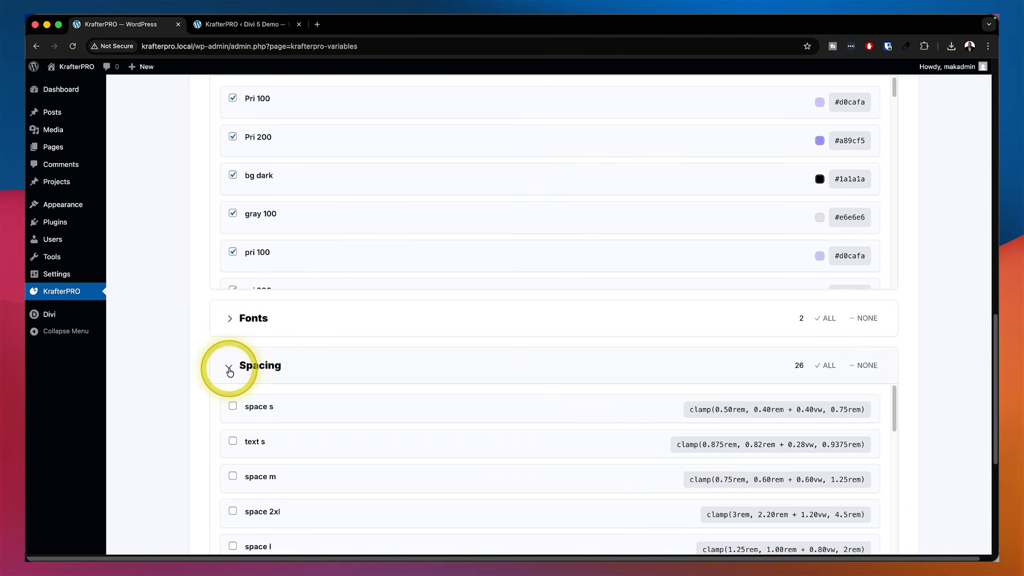
{"action": "left_click", "coordinate": [230, 369]}
Switch the export template to Variables only, then to Presets only
{"action": "scroll", "coordinate": [203, 312], "scroll_direction": "up", "scroll_amount": 5}
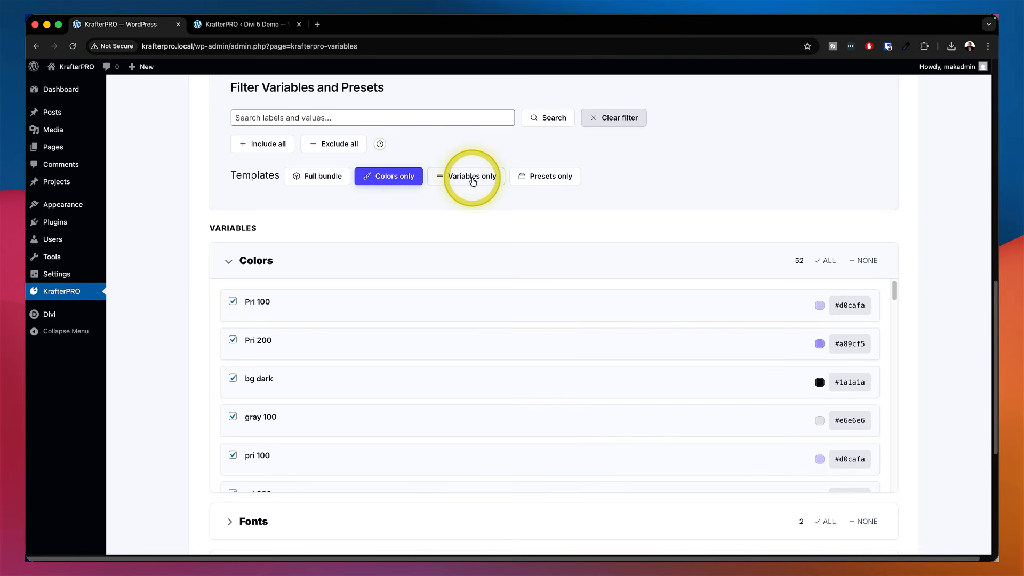
{"action": "left_click", "coordinate": [473, 182]}
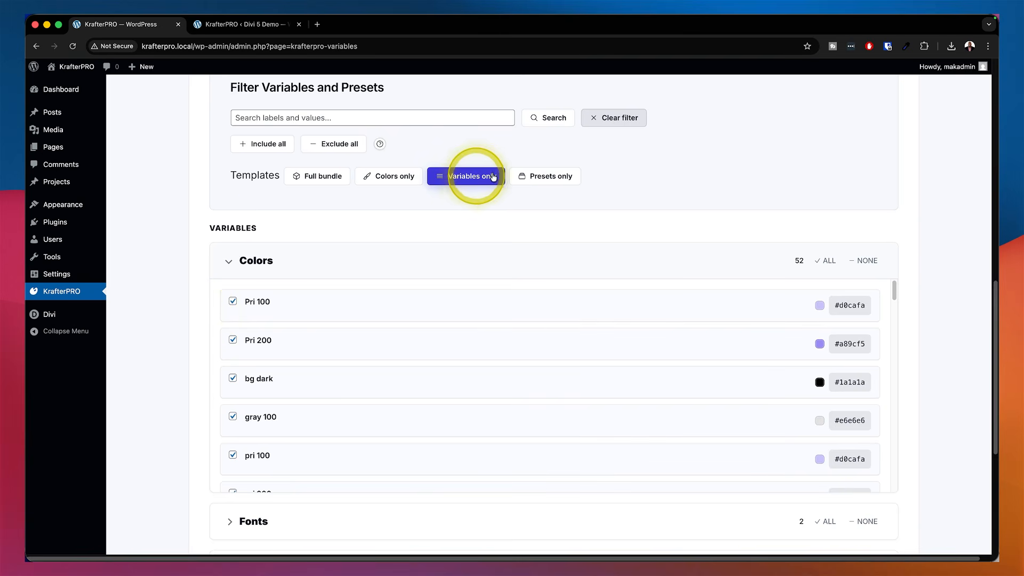
{"action": "left_click", "coordinate": [557, 177]}
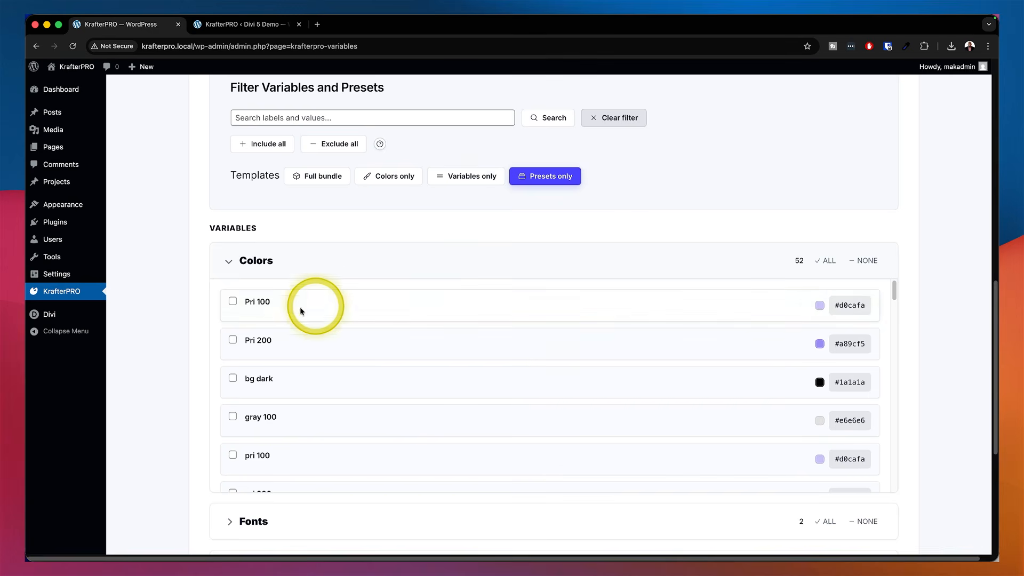
Inspect the color list and the Module presets and Group presets groups in the export review
{"action": "scroll", "coordinate": [425, 440], "scroll_direction": "down", "scroll_amount": 7}
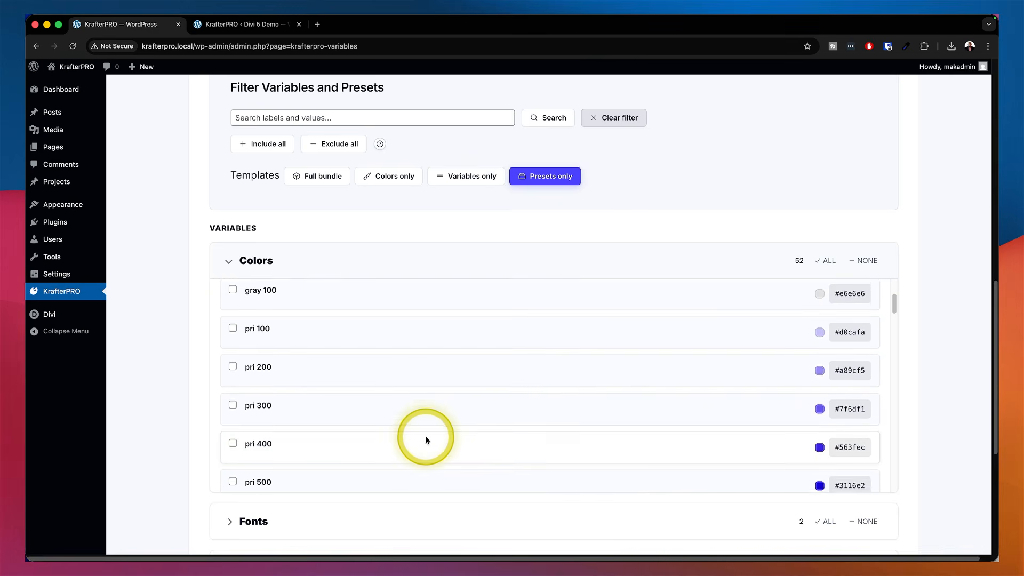
{"action": "scroll", "coordinate": [180, 396], "scroll_direction": "down", "scroll_amount": 5}
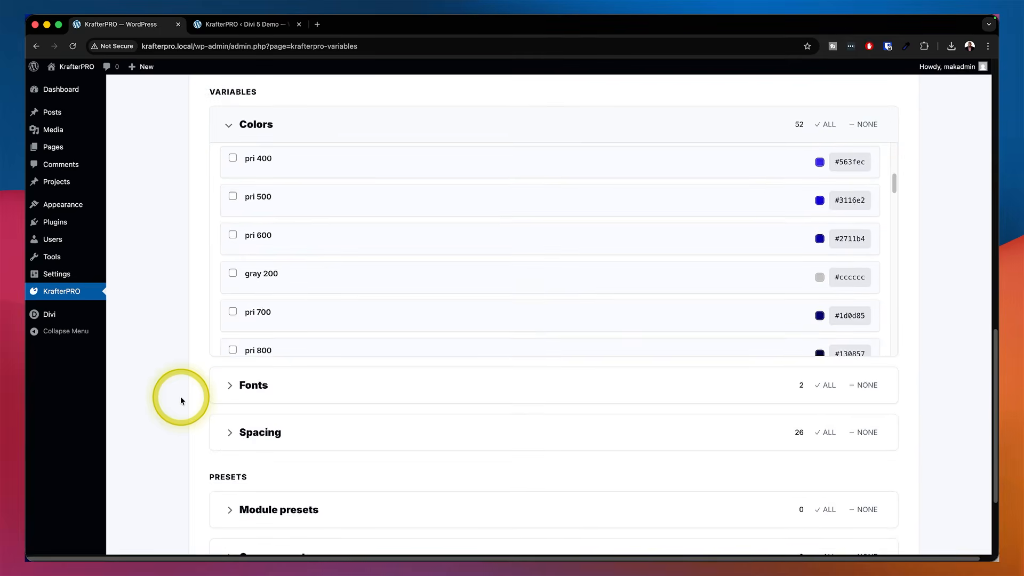
{"action": "scroll", "coordinate": [180, 400], "scroll_direction": "down", "scroll_amount": 2}
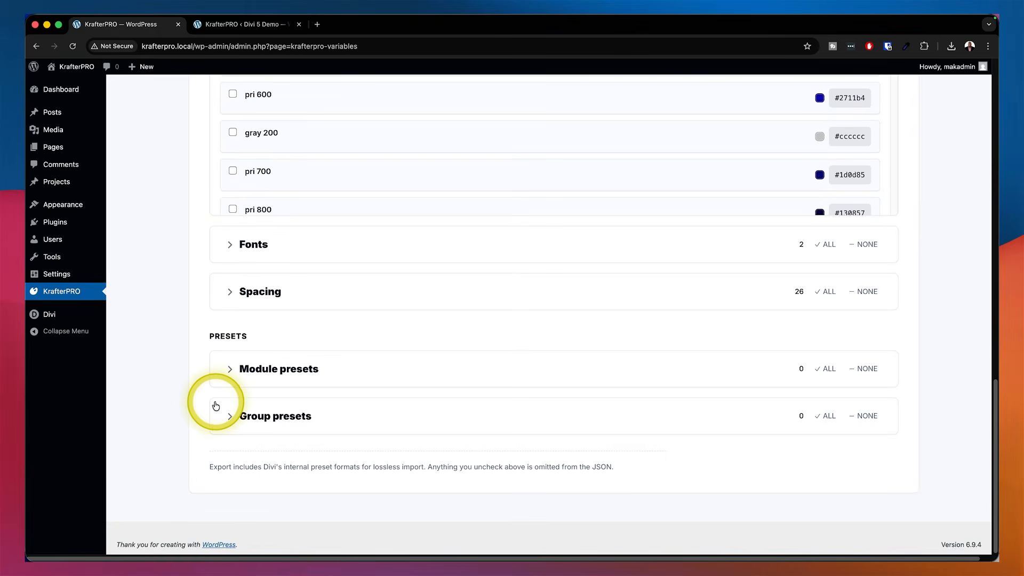
{"action": "left_click", "coordinate": [233, 373]}
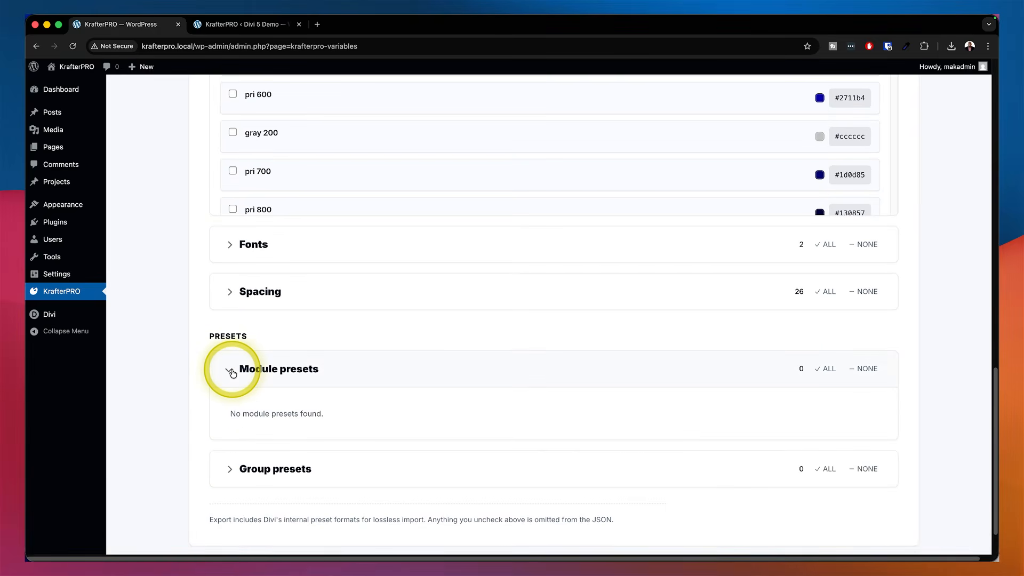
{"action": "left_click", "coordinate": [232, 373]}
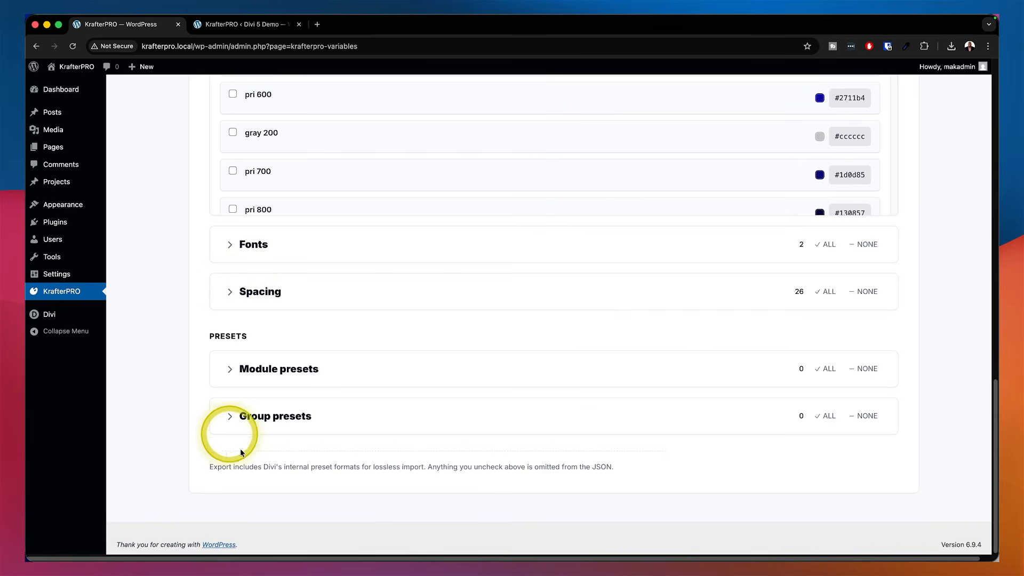
{"action": "left_click", "coordinate": [232, 420]}
{"action": "left_click", "coordinate": [231, 420]}
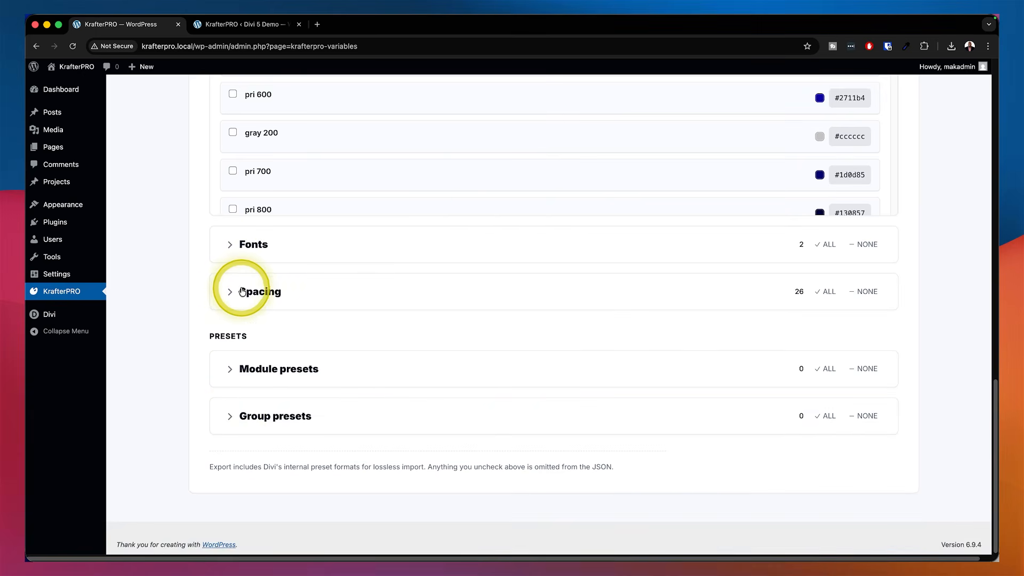
Expand the Spacing group in the export review and toggle the Fonts group open and closed
{"action": "left_click", "coordinate": [235, 293]}
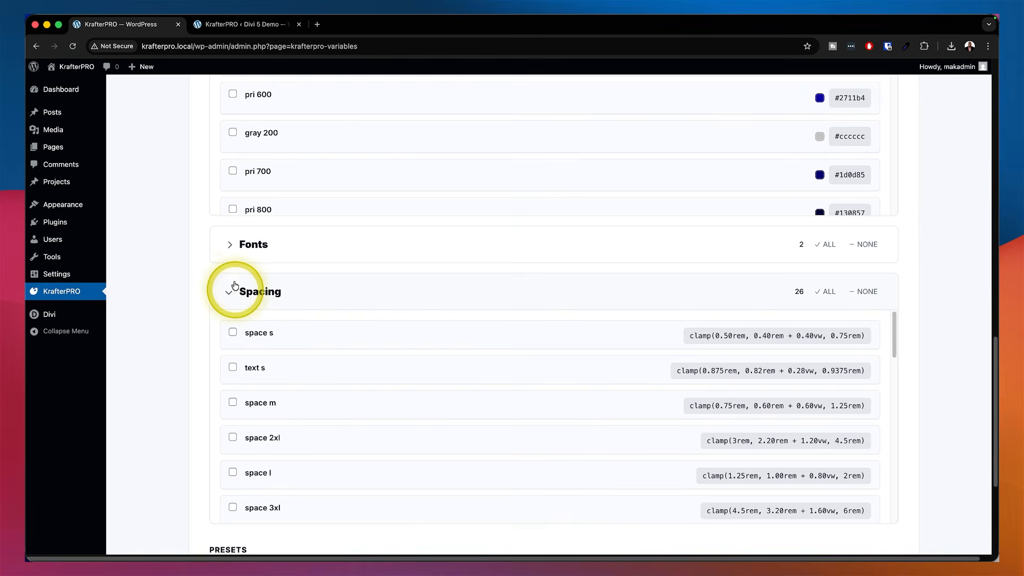
{"action": "left_click", "coordinate": [228, 244]}
{"action": "left_click", "coordinate": [228, 245]}
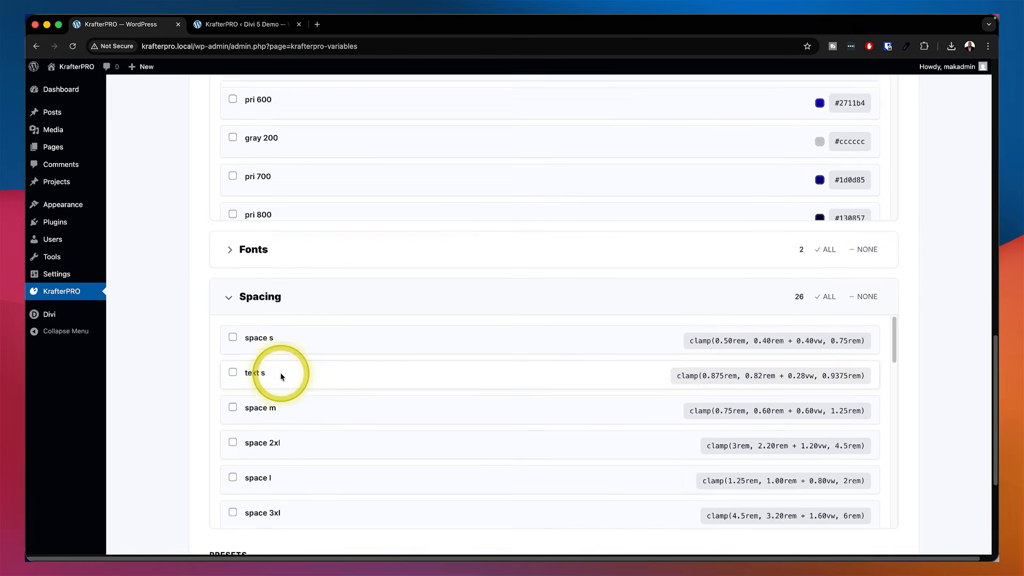
Switch the export template to Full bundle
{"action": "scroll", "coordinate": [281, 375], "scroll_direction": "up", "scroll_amount": 5}
{"action": "scroll", "coordinate": [192, 328], "scroll_direction": "up", "scroll_amount": 10}
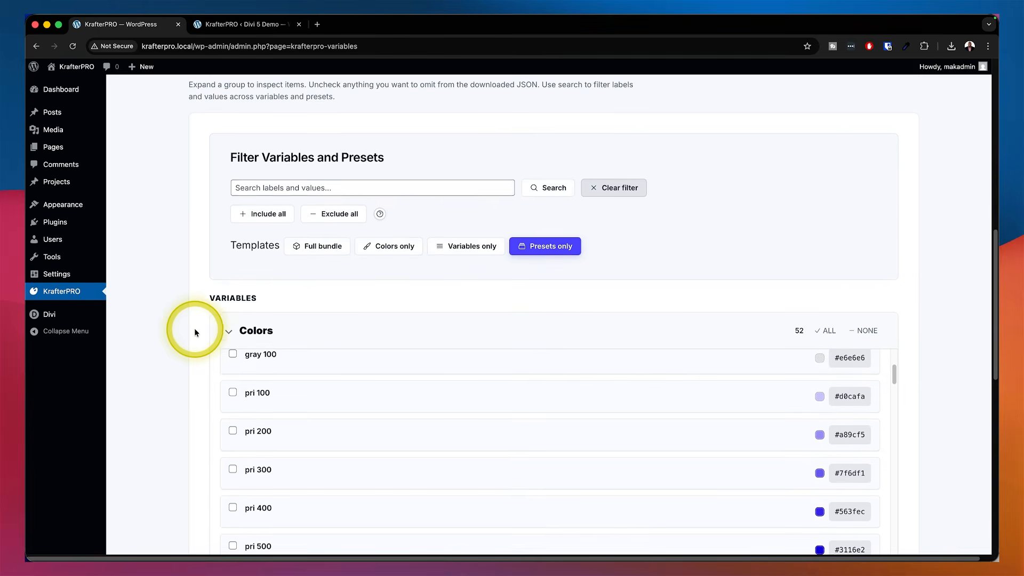
{"action": "scroll", "coordinate": [214, 301], "scroll_direction": "up", "scroll_amount": 4}
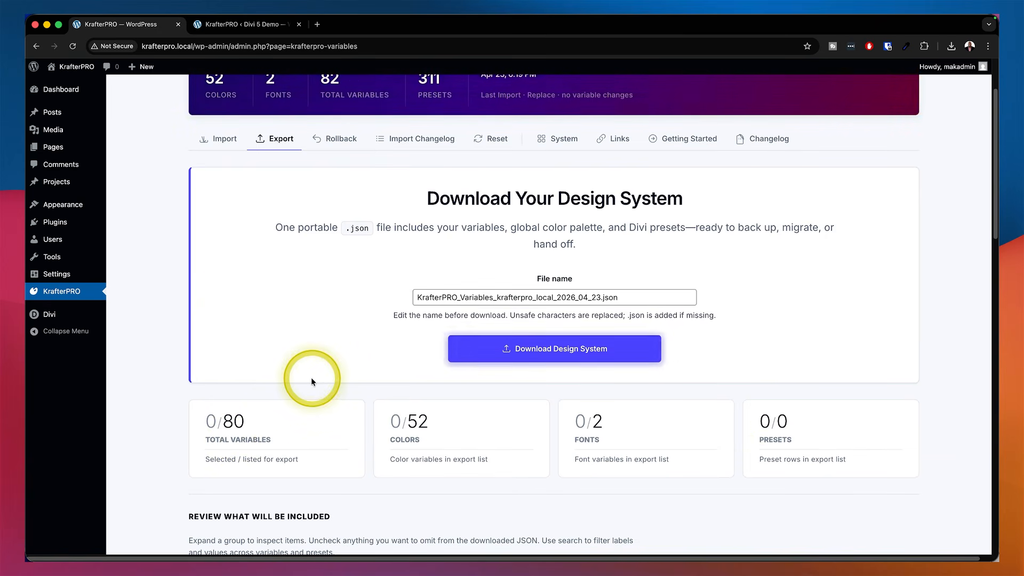
{"action": "scroll", "coordinate": [311, 378], "scroll_direction": "down", "scroll_amount": 6}
{"action": "scroll", "coordinate": [312, 376], "scroll_direction": "down", "scroll_amount": 3}
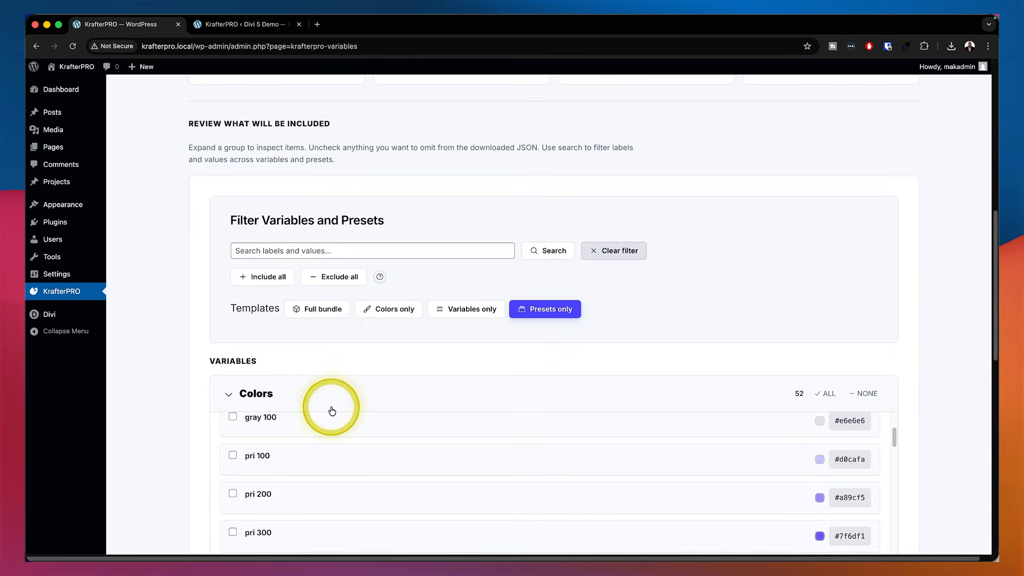
{"action": "left_click", "coordinate": [328, 313]}
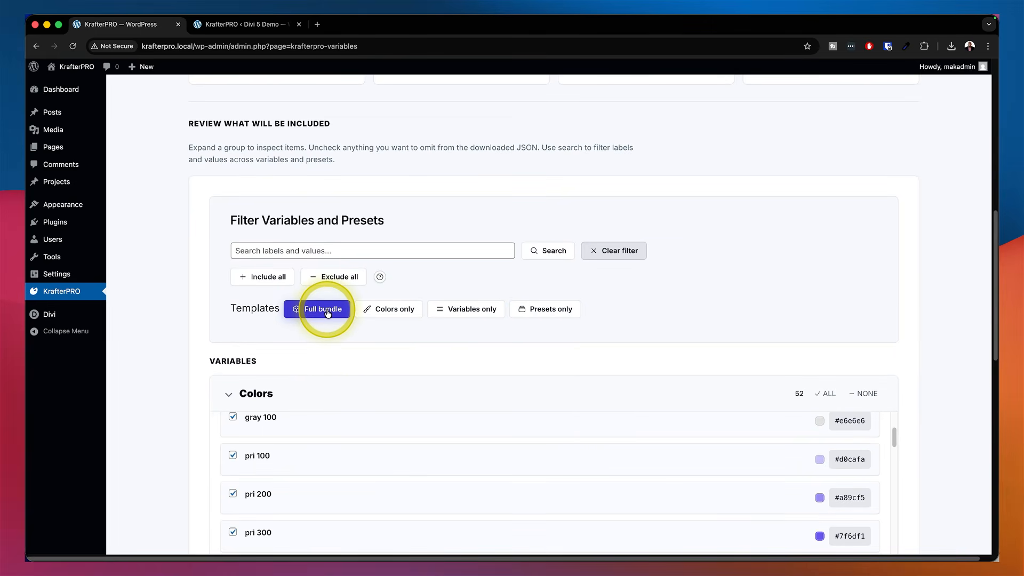
Review the selected Spacing variables and expand the Module presets group
{"action": "scroll", "coordinate": [196, 421], "scroll_direction": "down", "scroll_amount": 2}
{"action": "scroll", "coordinate": [197, 420], "scroll_direction": "down", "scroll_amount": 5}
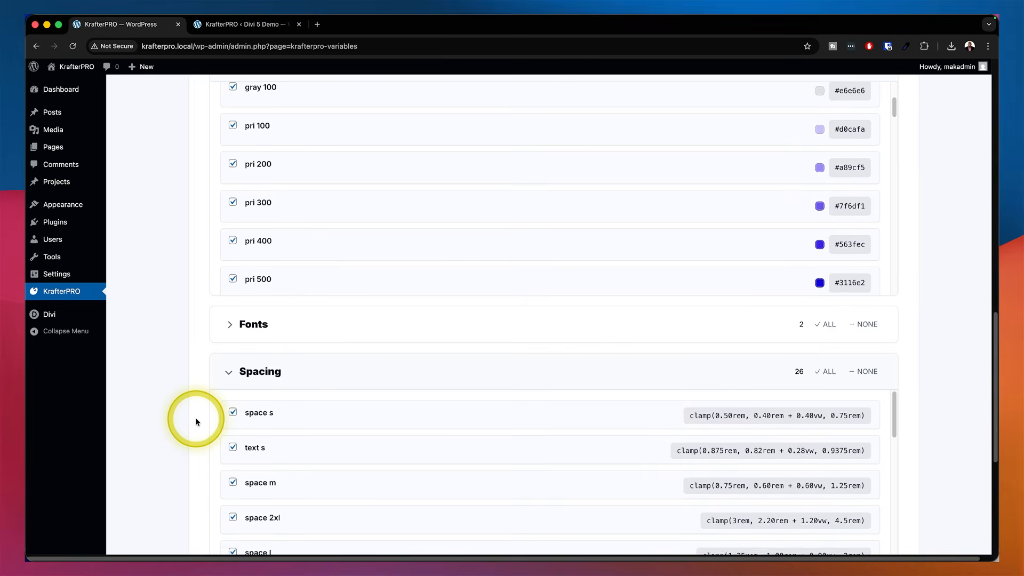
{"action": "scroll", "coordinate": [347, 494], "scroll_direction": "down", "scroll_amount": 5}
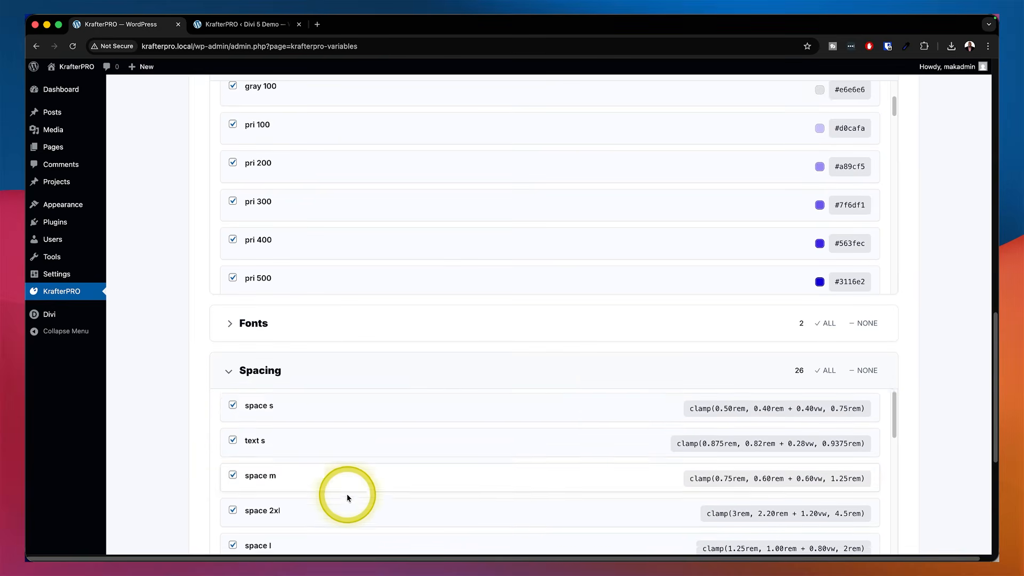
{"action": "scroll", "coordinate": [196, 484], "scroll_direction": "down", "scroll_amount": 3}
{"action": "scroll", "coordinate": [196, 485], "scroll_direction": "down", "scroll_amount": 1}
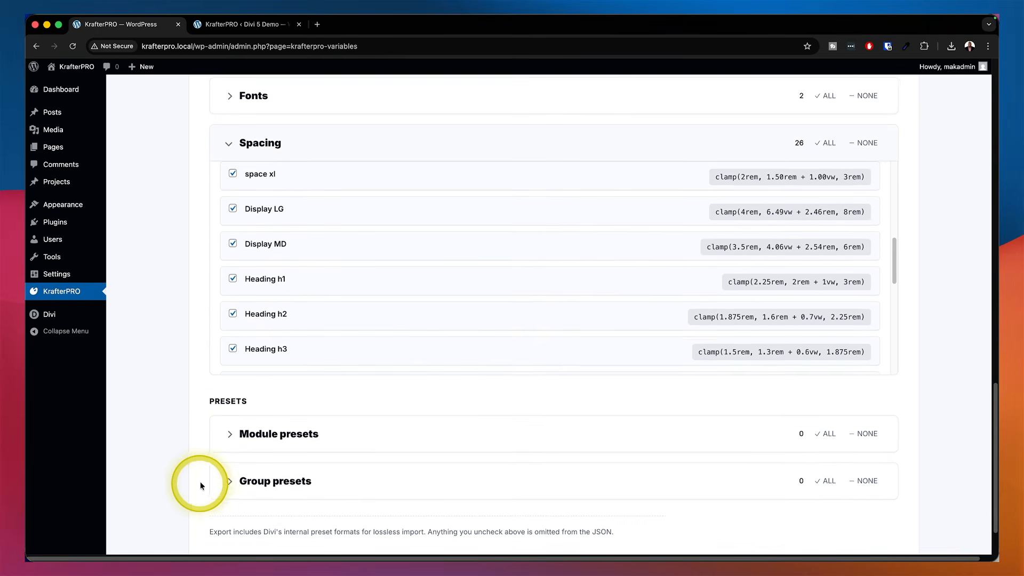
{"action": "left_click", "coordinate": [233, 435]}
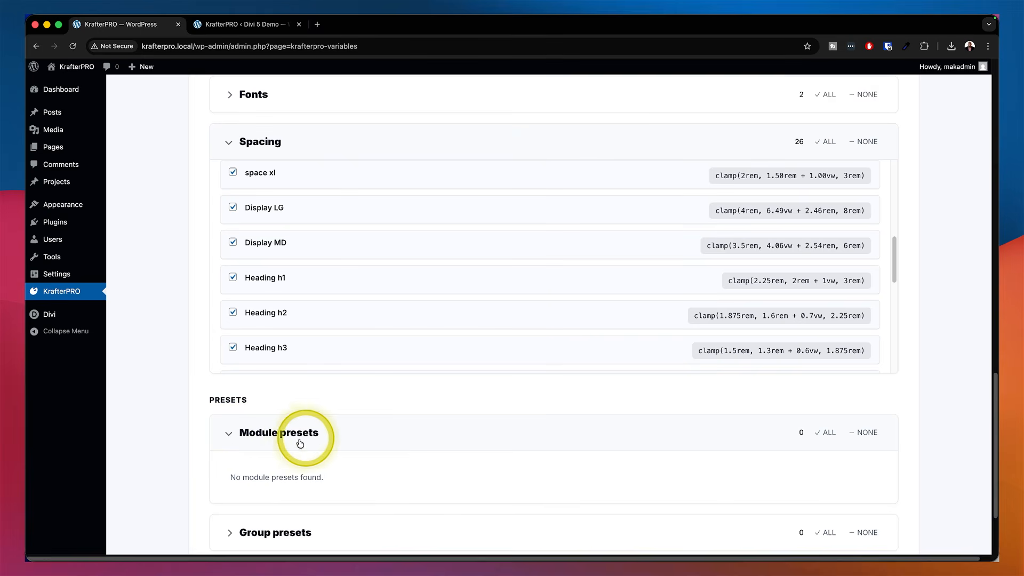
Open the Rollback version history and start a rollback to the newest snapshot, cancelling the confirmation
{"action": "scroll", "coordinate": [182, 407], "scroll_direction": "up", "scroll_amount": 5}
{"action": "scroll", "coordinate": [183, 410], "scroll_direction": "up", "scroll_amount": 3}
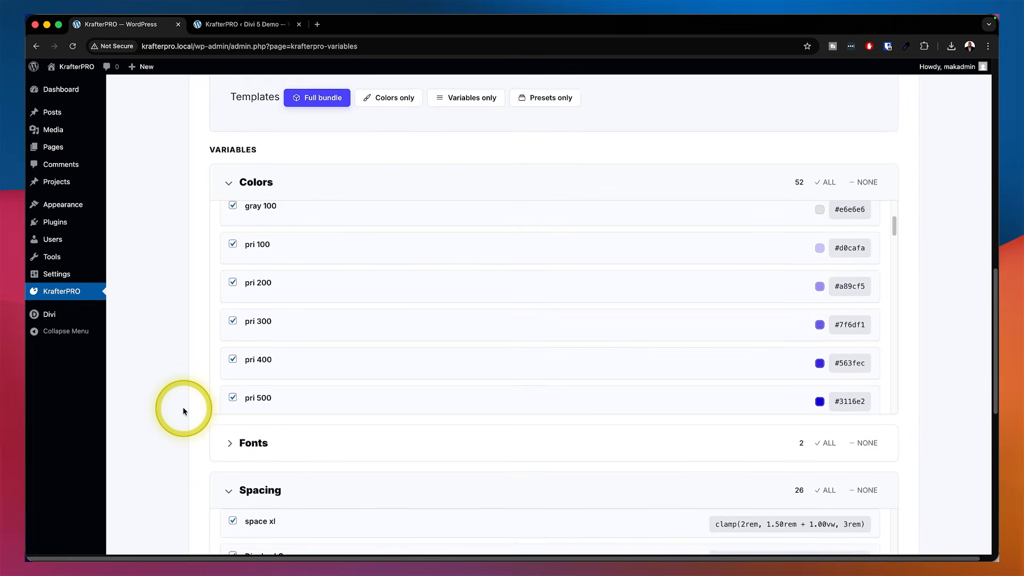
{"action": "scroll", "coordinate": [183, 410], "scroll_direction": "up", "scroll_amount": 2}
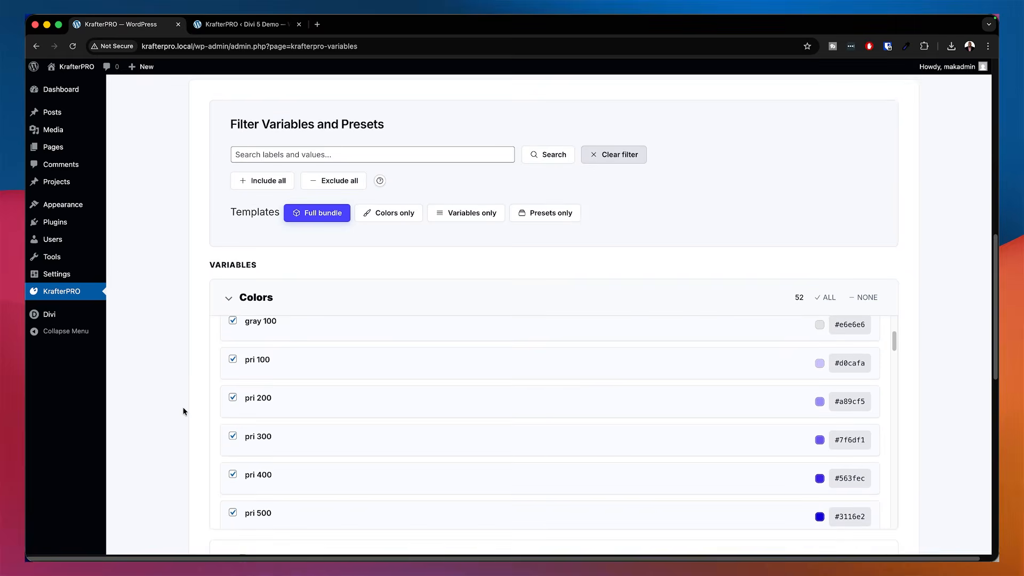
{"action": "scroll", "coordinate": [183, 408], "scroll_direction": "up", "scroll_amount": 9}
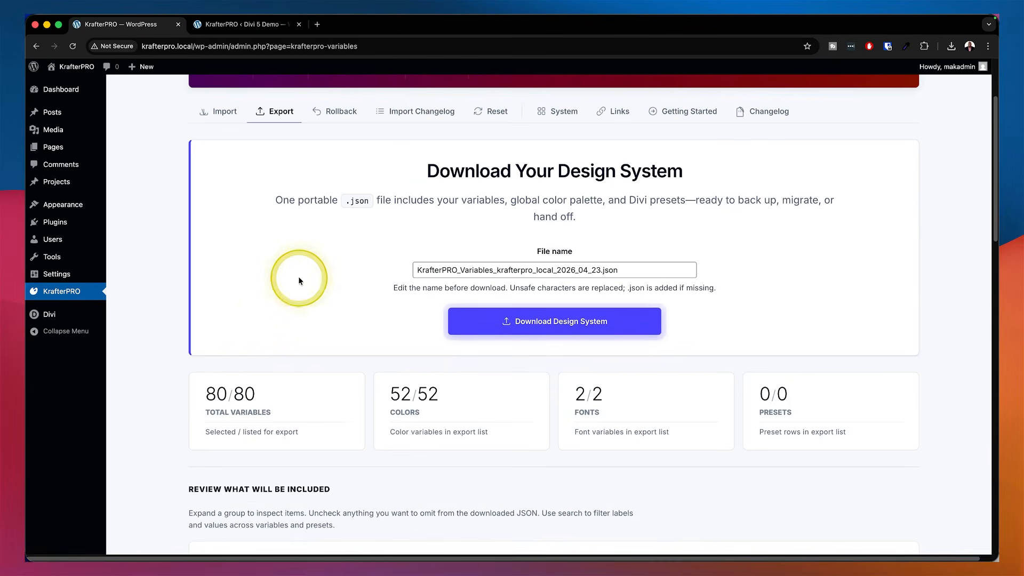
{"action": "left_click", "coordinate": [329, 114]}
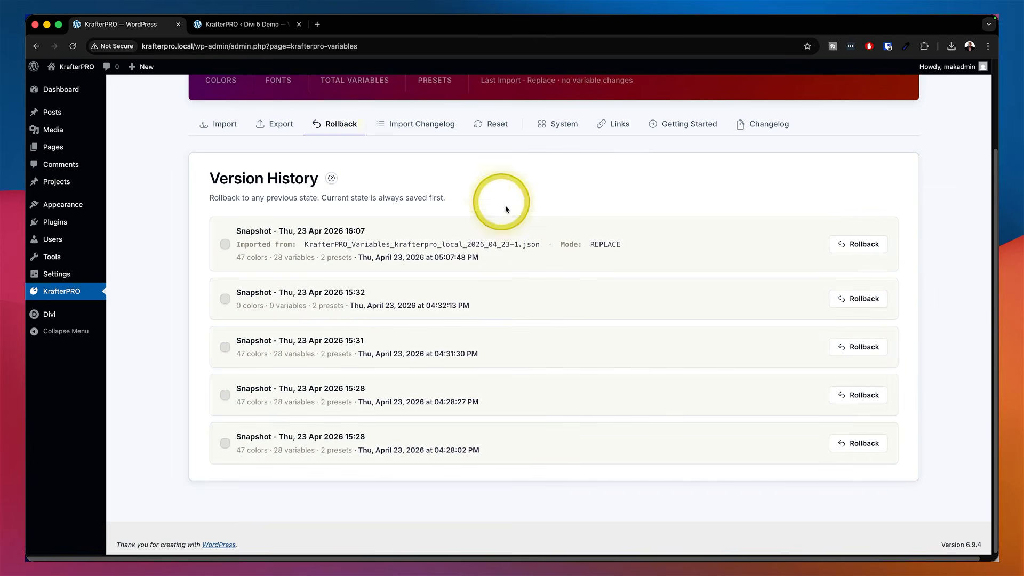
{"action": "left_click", "coordinate": [857, 245]}
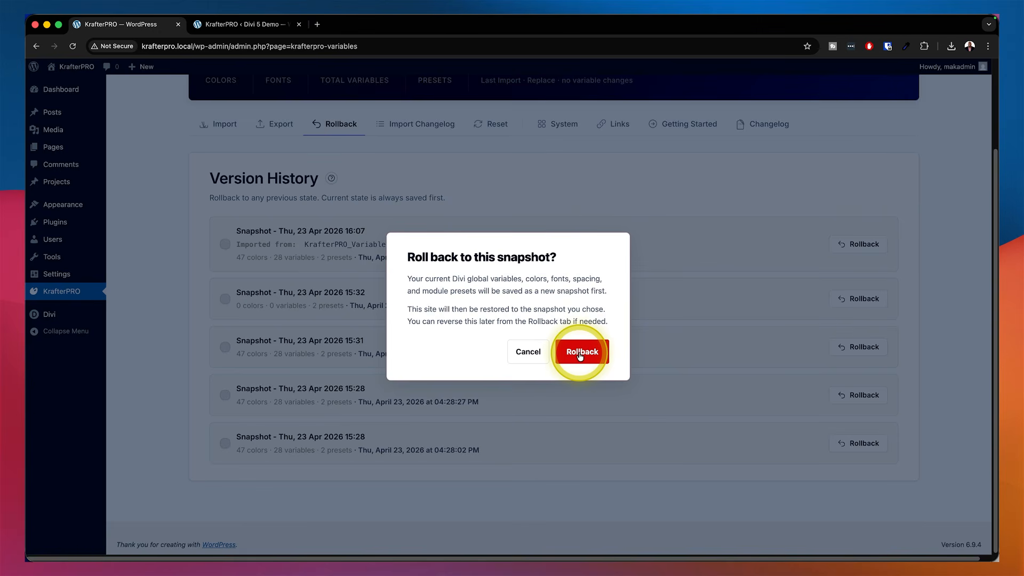
{"action": "left_click", "coordinate": [531, 354]}
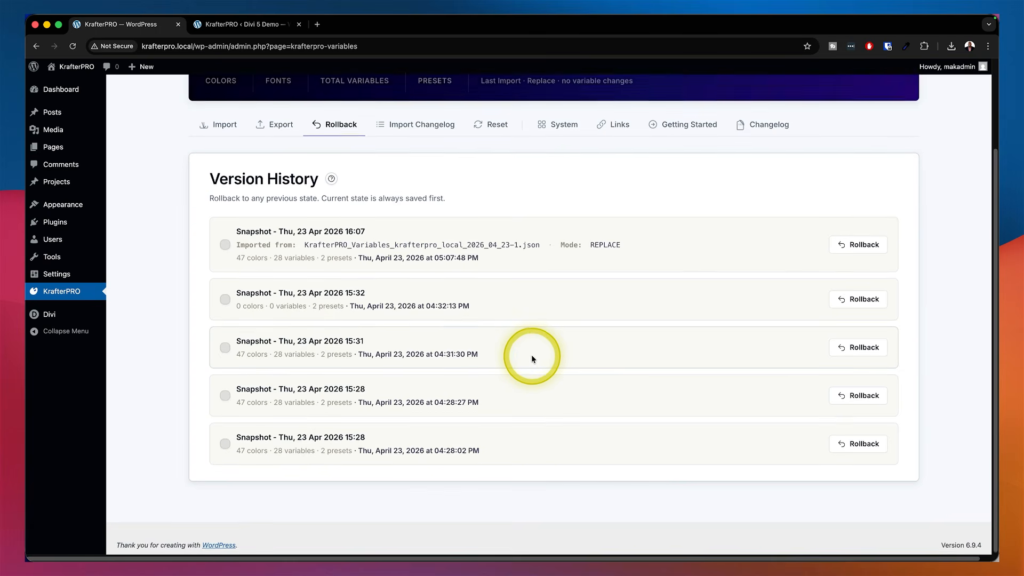
Open the Import Changelog to review the list of past imports
{"action": "scroll", "coordinate": [531, 354], "scroll_direction": "up", "scroll_amount": 1}
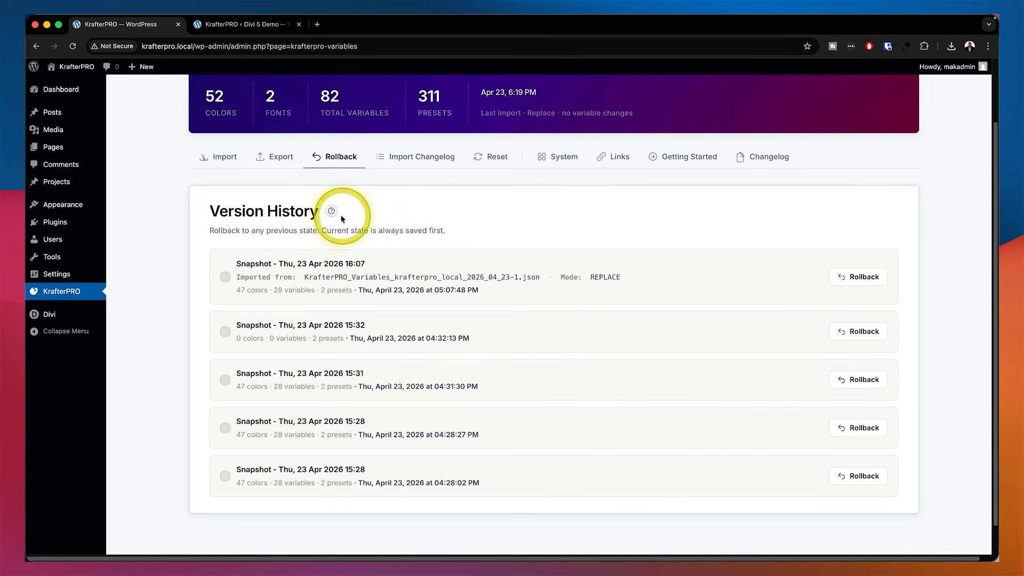
{"action": "mouse_move", "coordinate": [331, 211]}
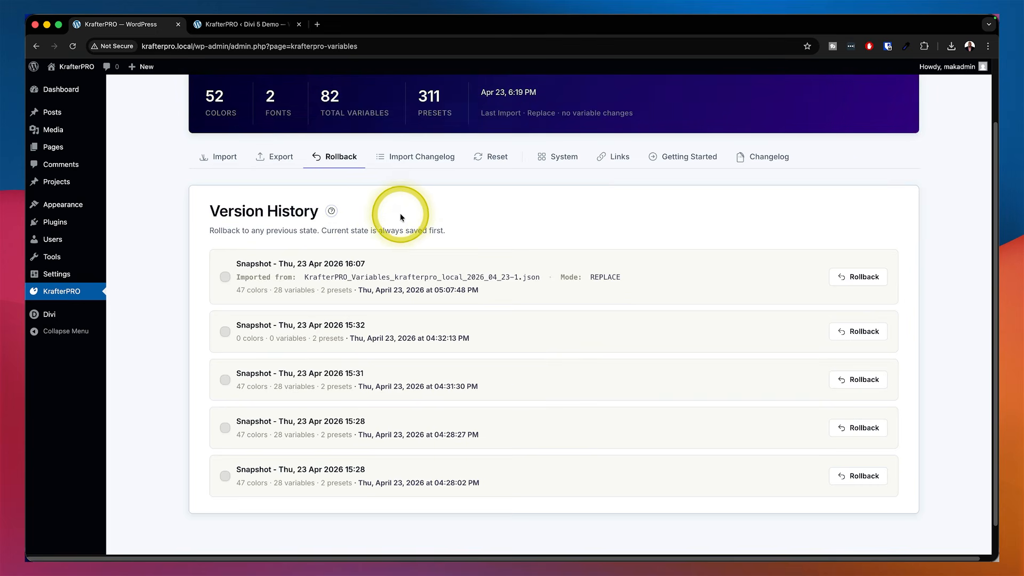
{"action": "left_click", "coordinate": [424, 161]}
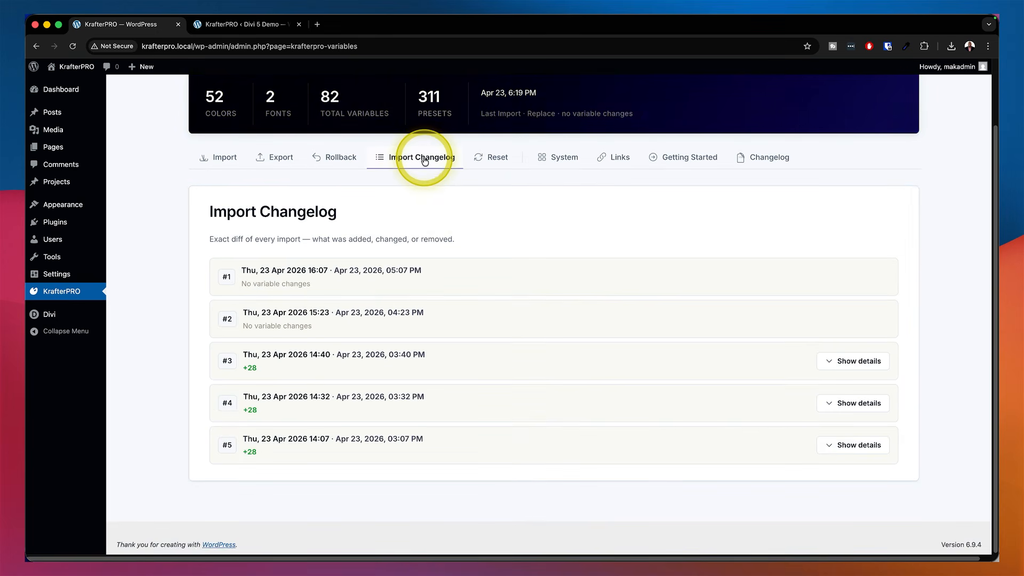
Open the Reset danger zone and start Delete All Presets, cancelling the confirmation
{"action": "left_click", "coordinate": [491, 157]}
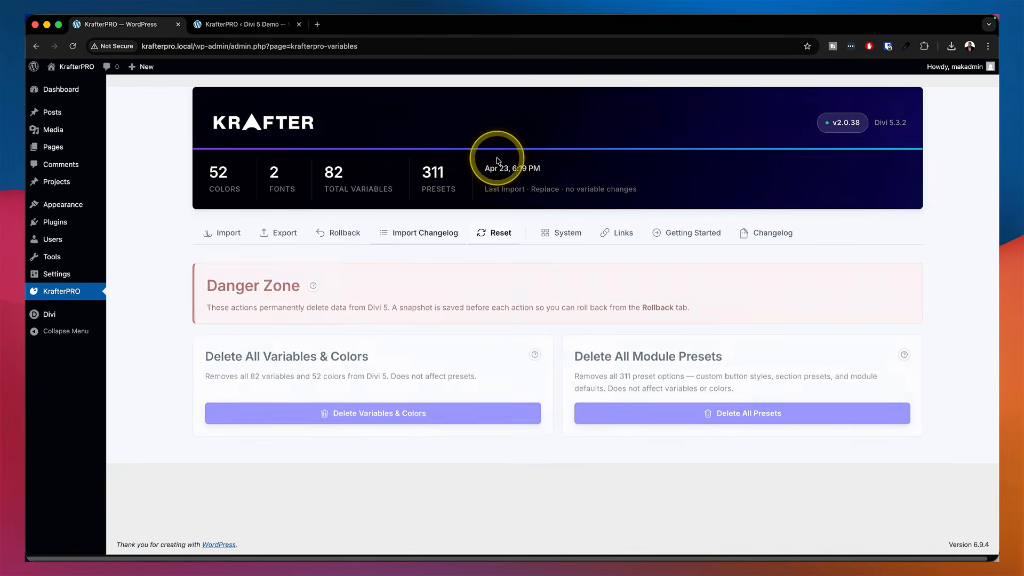
{"action": "left_click", "coordinate": [757, 411]}
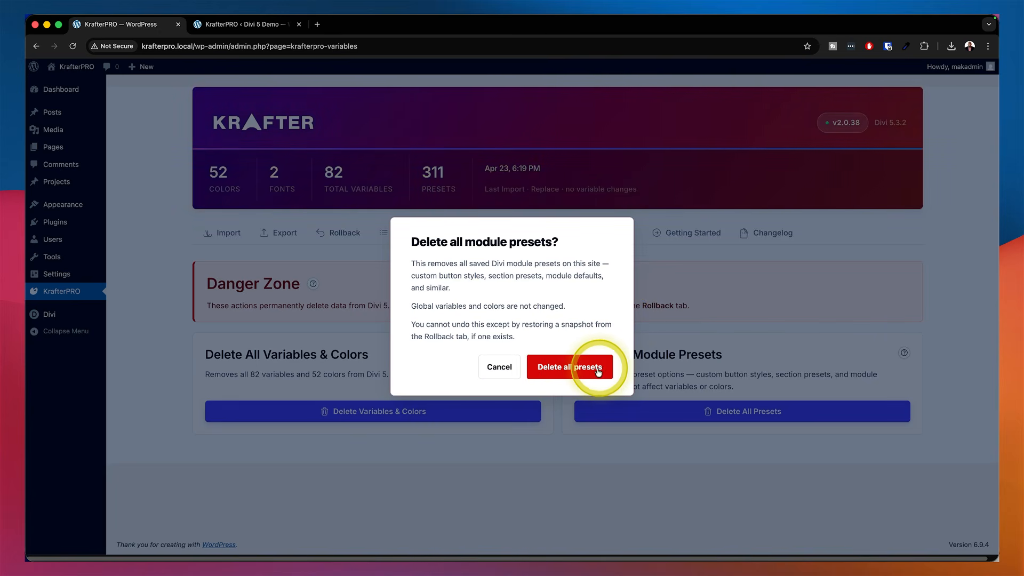
{"action": "left_click", "coordinate": [506, 366]}
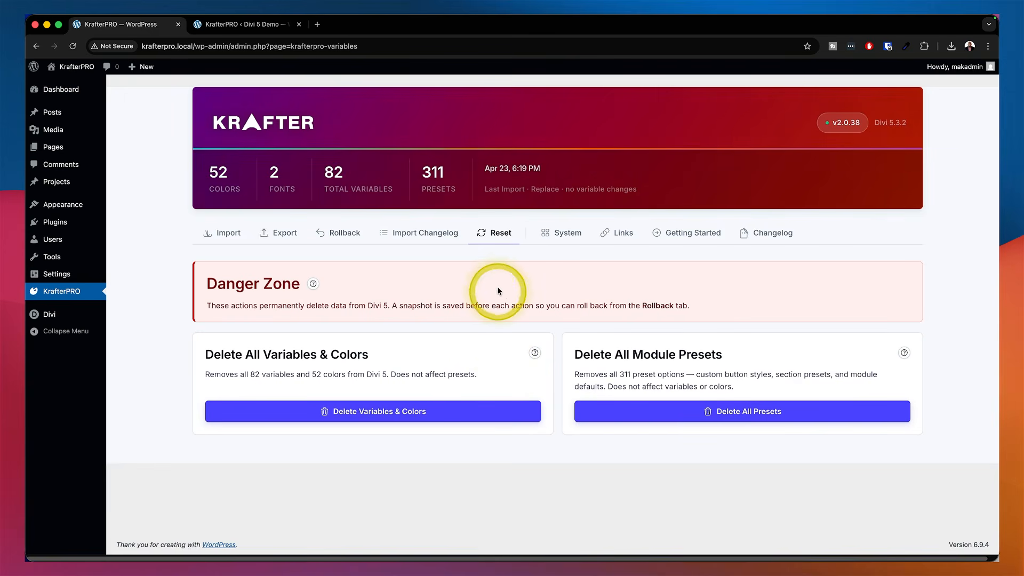
Open the System section and copy the diagnostics JSON to the clipboard
{"action": "left_click", "coordinate": [562, 234]}
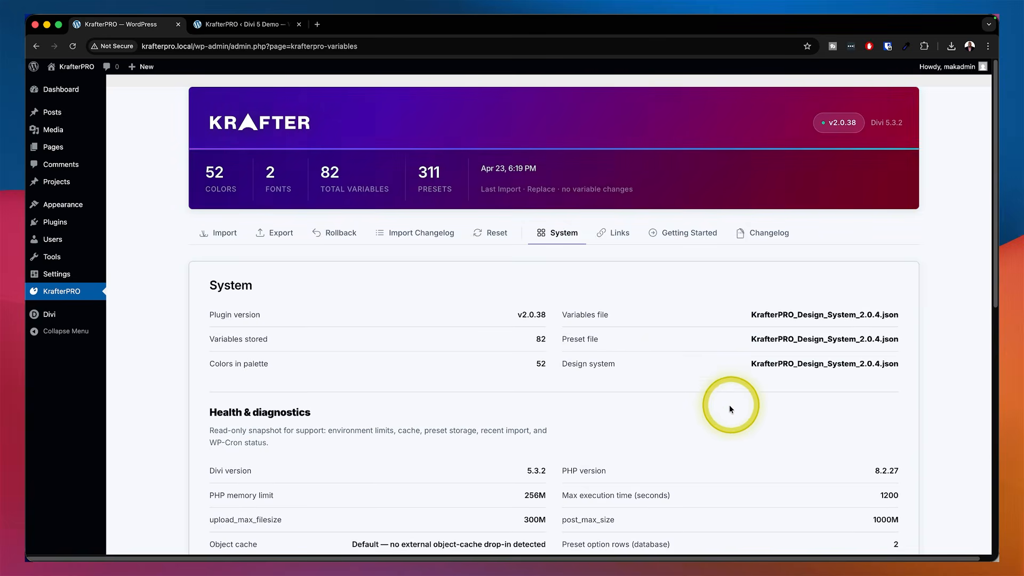
{"action": "scroll", "coordinate": [729, 407], "scroll_direction": "down", "scroll_amount": 2}
{"action": "scroll", "coordinate": [729, 410], "scroll_direction": "down", "scroll_amount": 10}
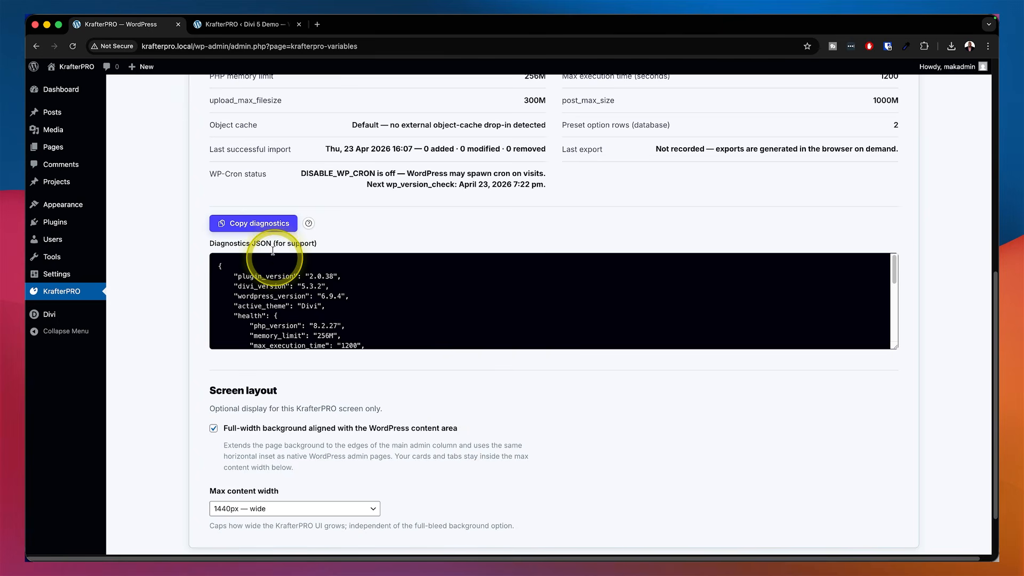
{"action": "left_click", "coordinate": [260, 224]}
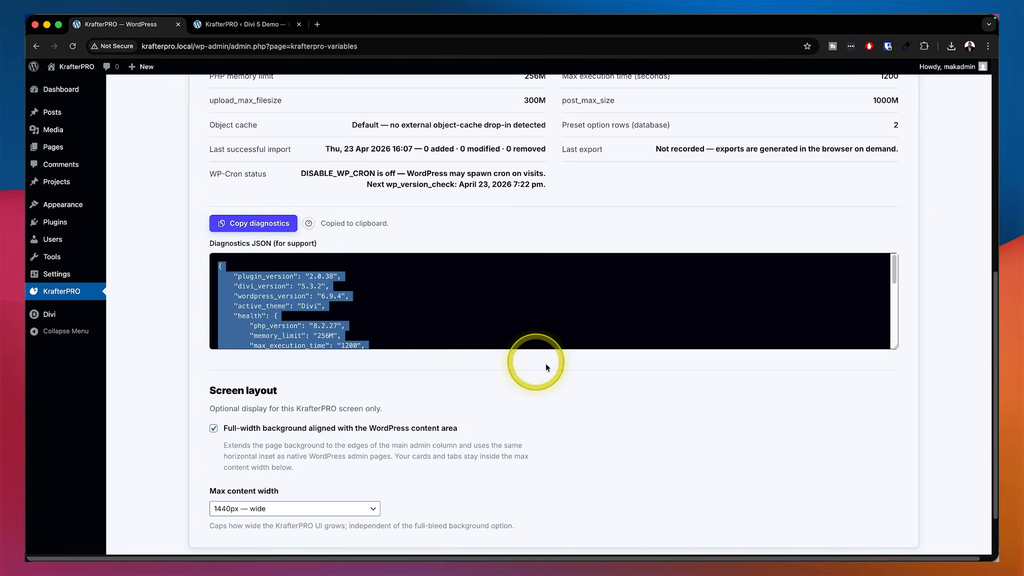
Enlarge the Diagnostics JSON box to show its full contents and deselect its text
{"action": "left_click_drag", "start_coordinate": [894, 346], "coordinate": [885, 500]}
{"action": "scroll", "coordinate": [373, 368], "scroll_direction": "down", "scroll_amount": 1}
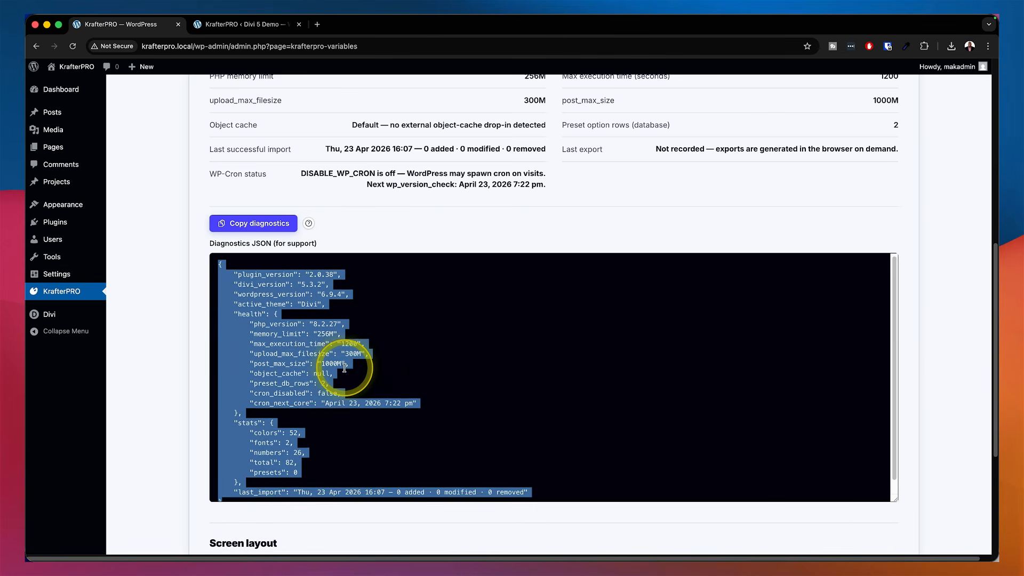
{"action": "left_click", "coordinate": [369, 275]}
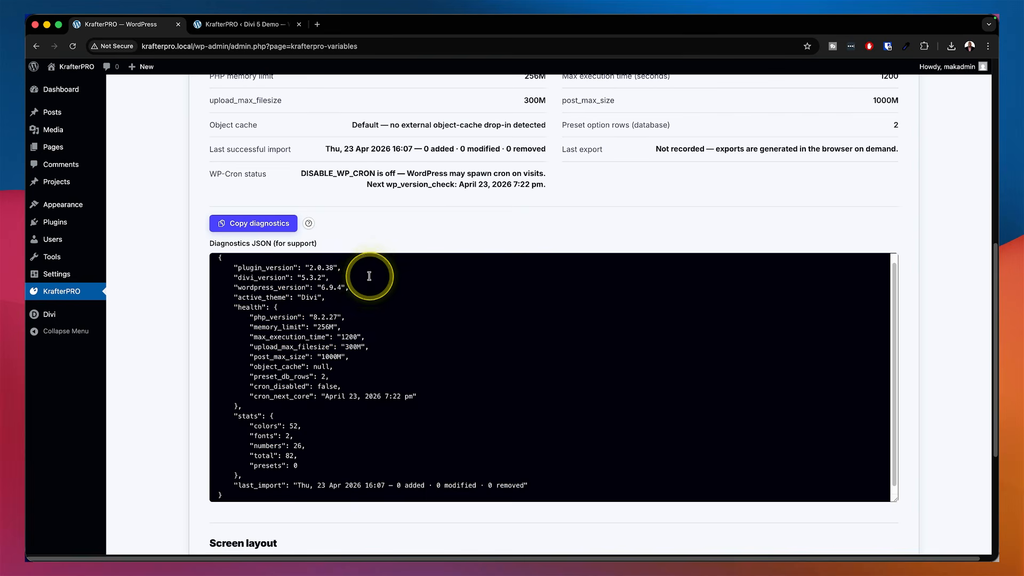
Return to the Import section and review its variables.json and presets.json upload areas
{"action": "scroll", "coordinate": [533, 280], "scroll_direction": "up", "scroll_amount": 1}
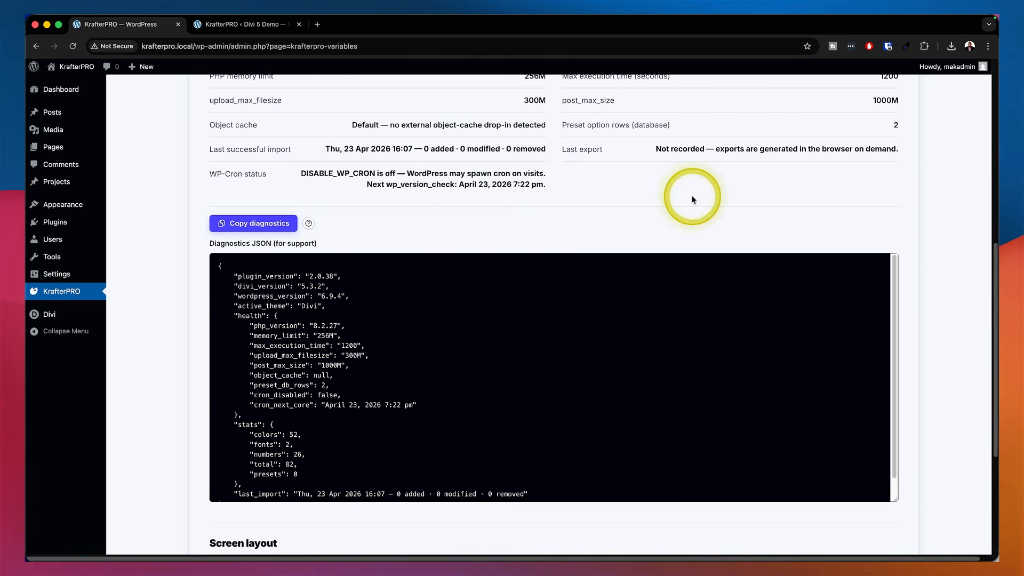
{"action": "scroll", "coordinate": [693, 210], "scroll_direction": "up", "scroll_amount": 3}
{"action": "scroll", "coordinate": [693, 216], "scroll_direction": "up", "scroll_amount": 5}
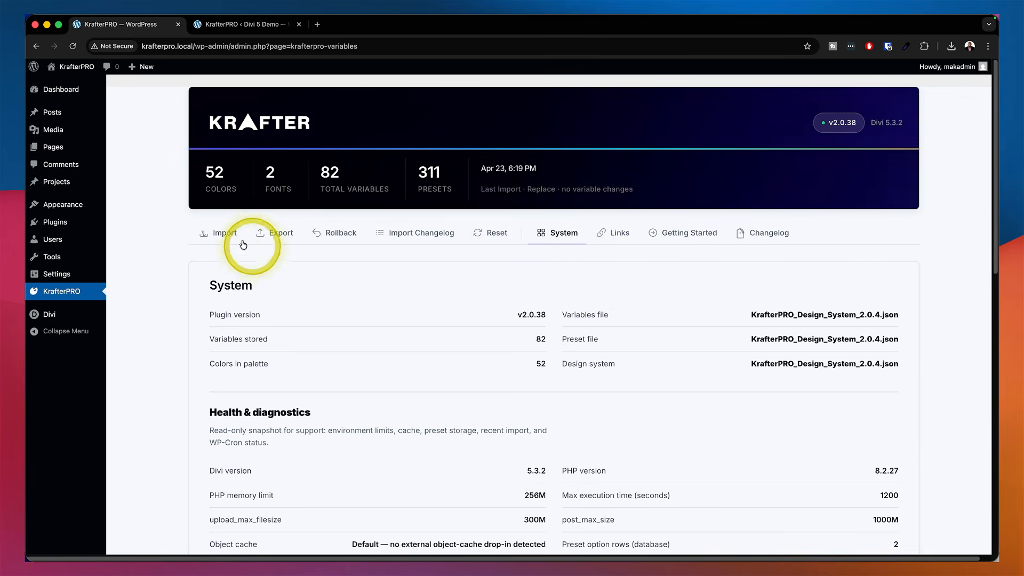
{"action": "left_click", "coordinate": [225, 233]}
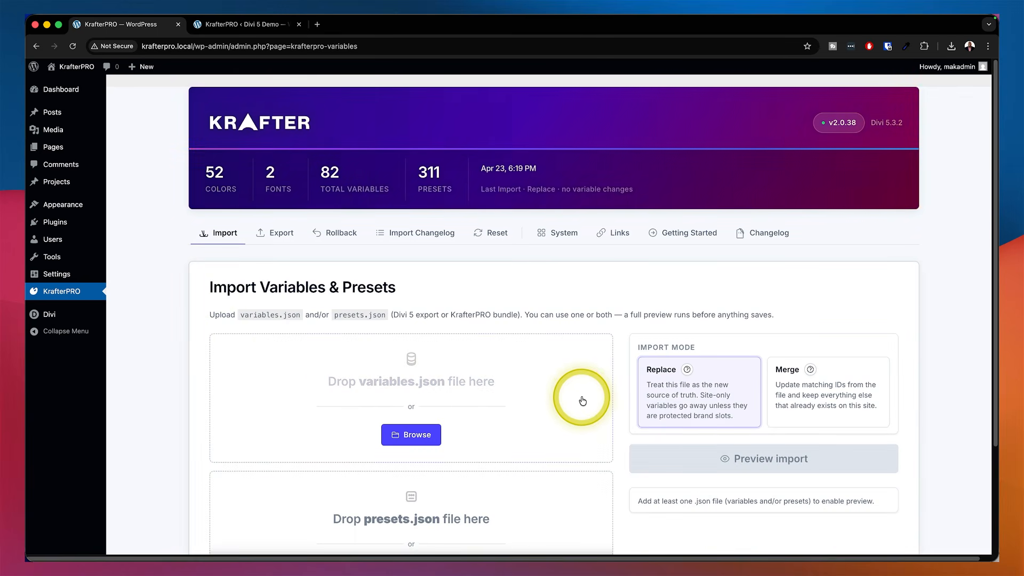
{"action": "scroll", "coordinate": [582, 401], "scroll_direction": "down", "scroll_amount": 5}
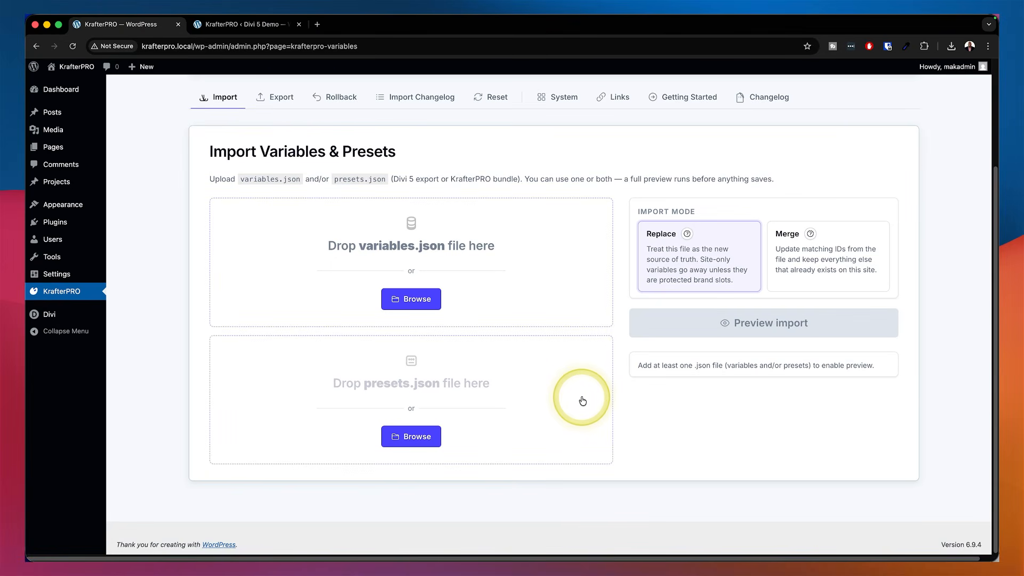